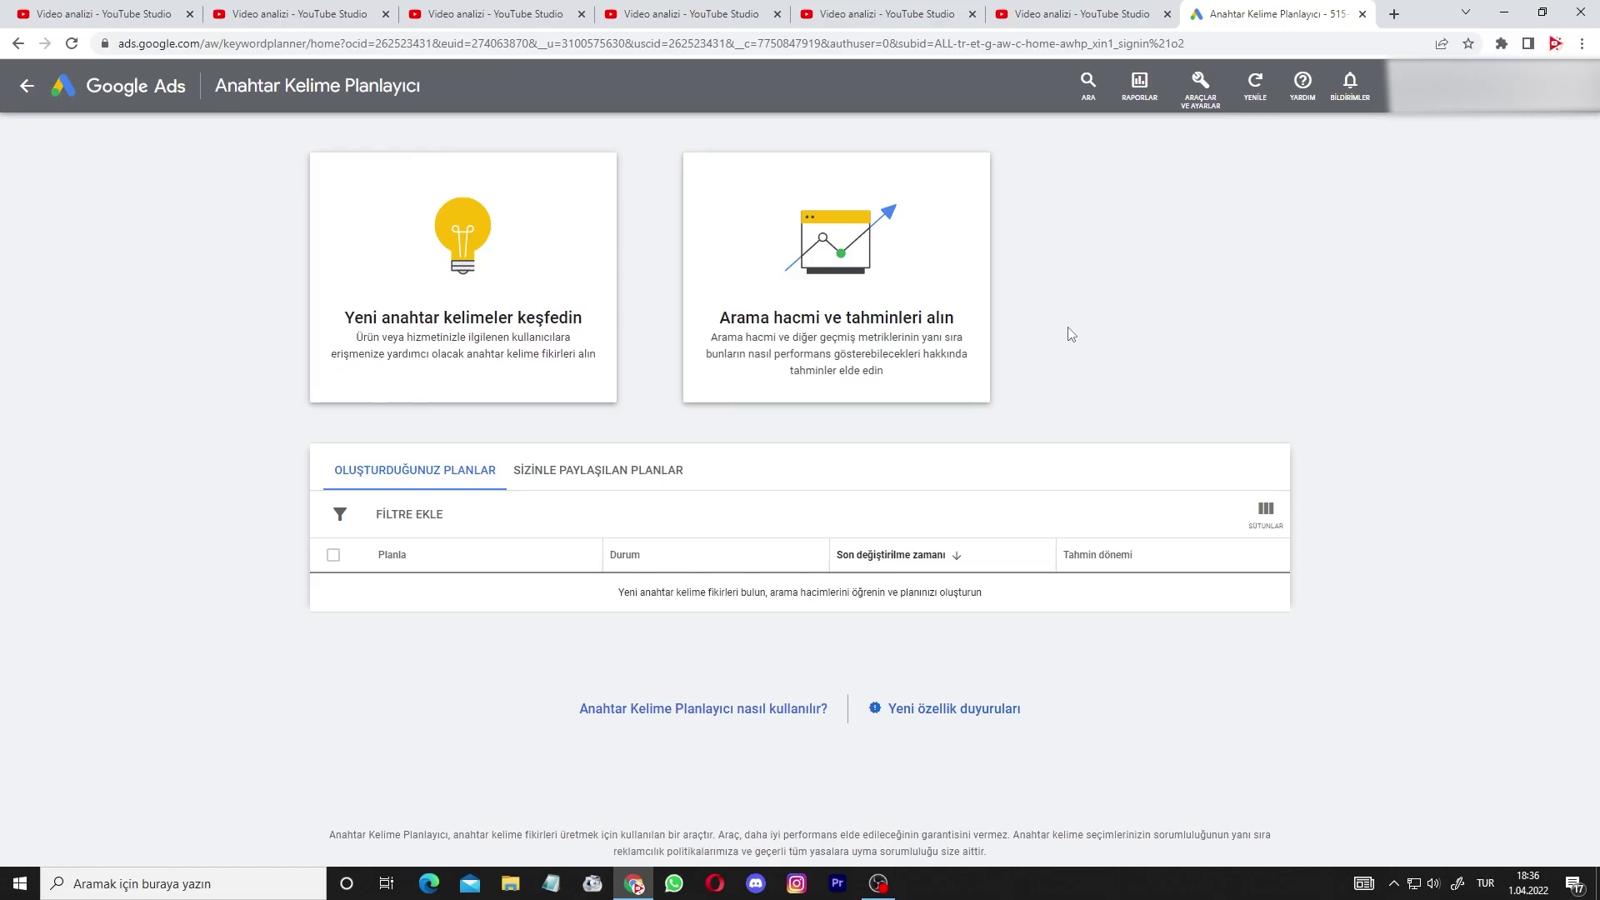
# Open Keyword Planner and discover new keywords from terms such as reklam verme, web site, site, para, para kazanma and kripto.
pyautogui.click(1197, 108)
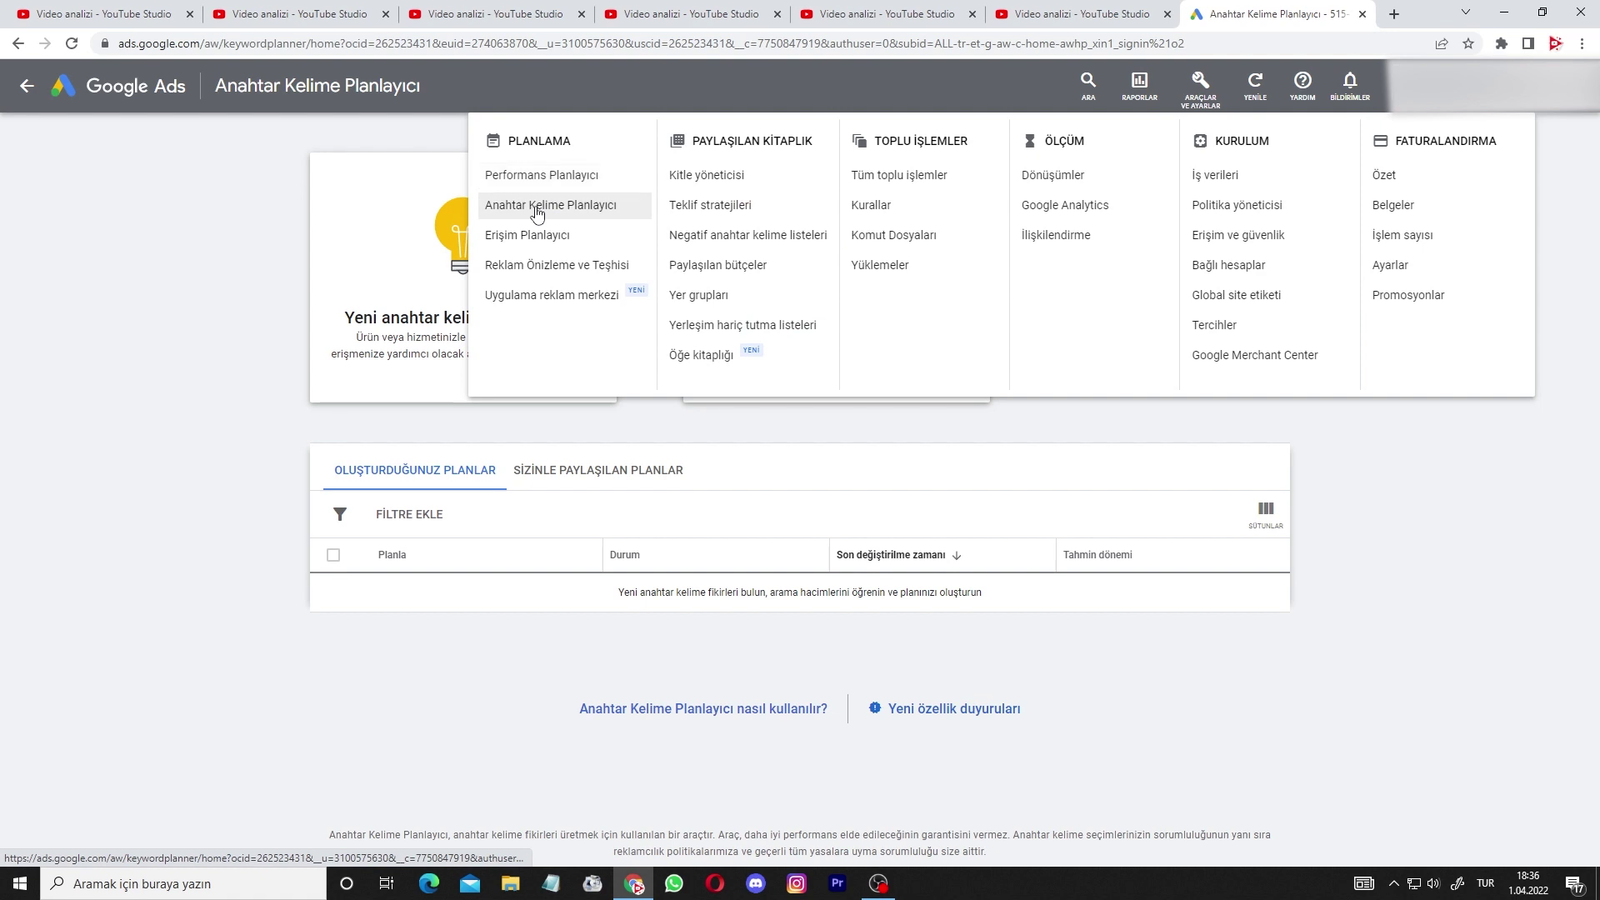
pyautogui.click(537, 209)
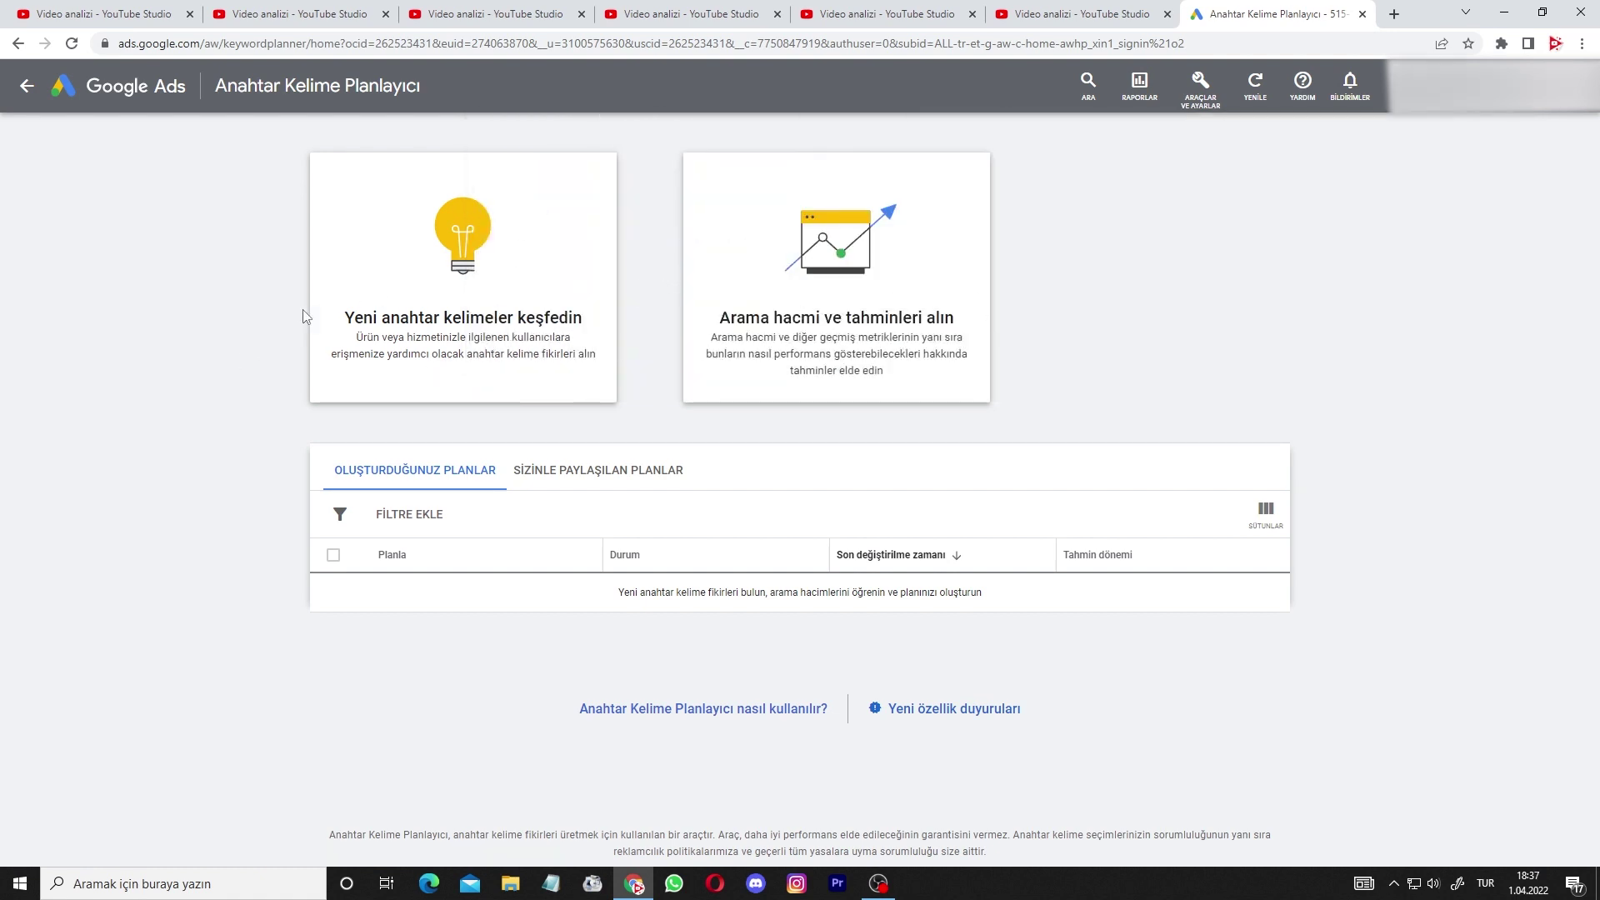
pyautogui.click(393, 293)
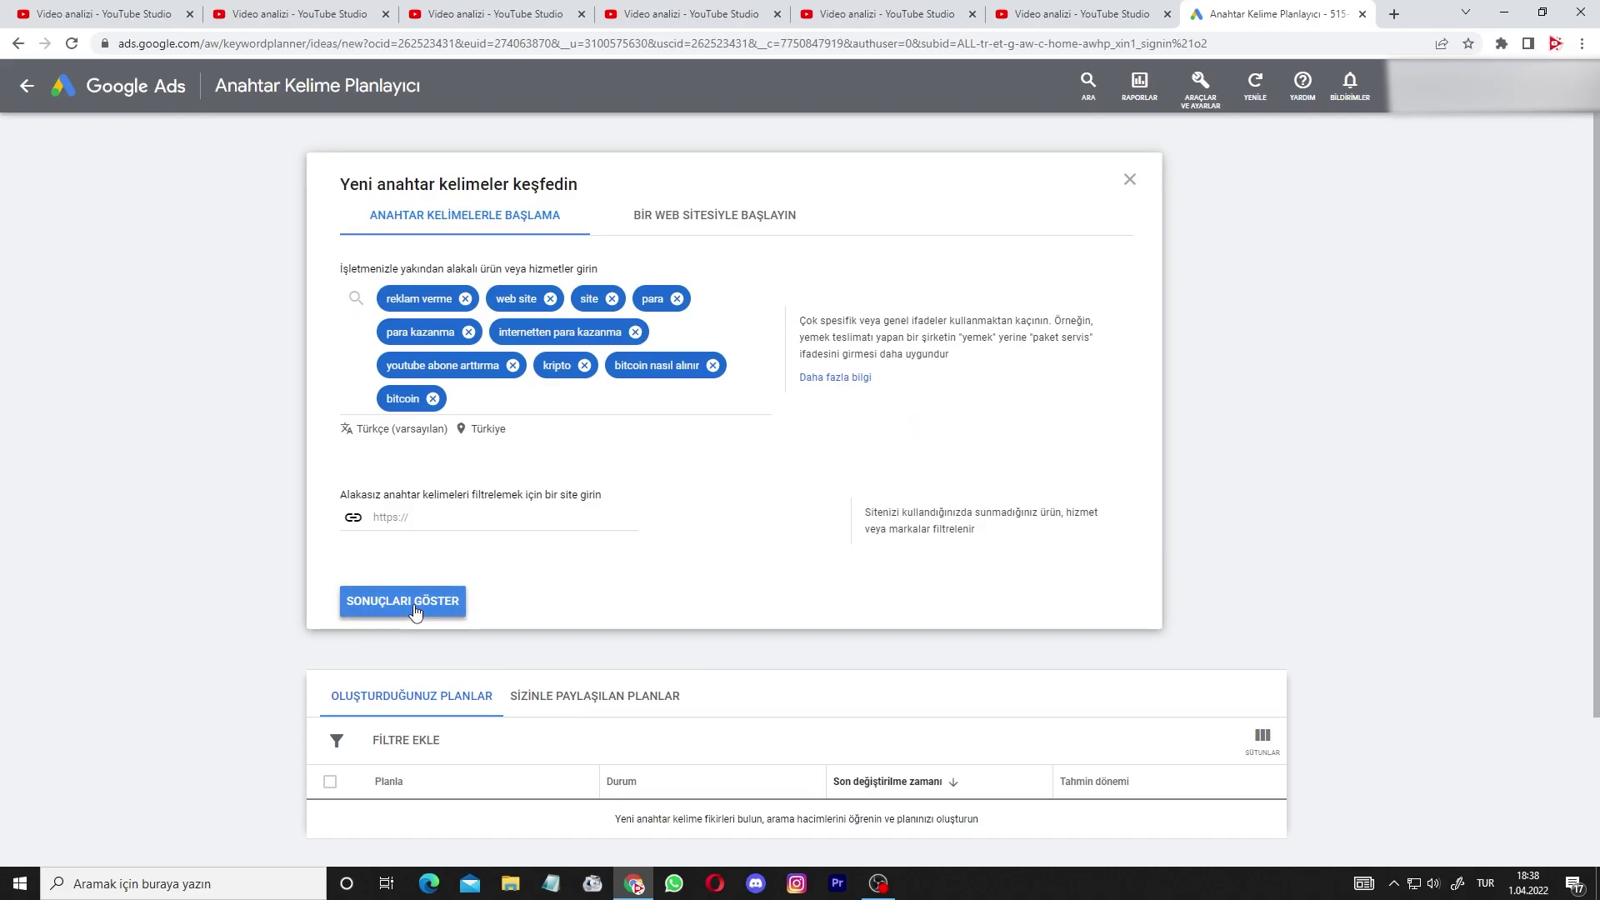
pyautogui.click(240, 829)
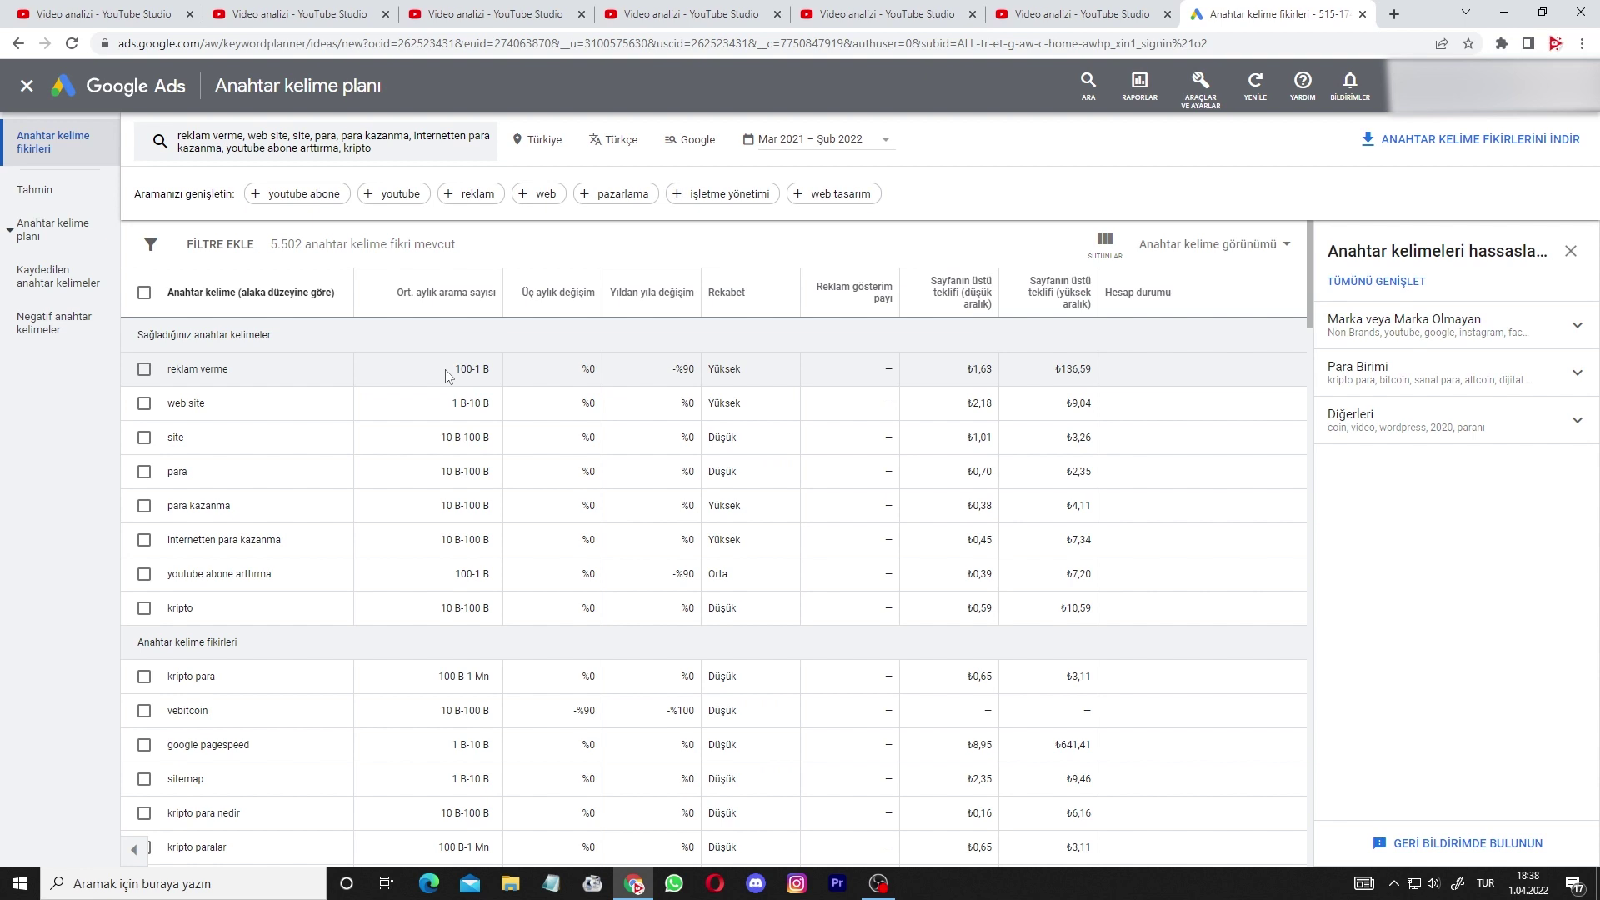
# Examine the monthly search volume, competition and top-of-page bids of the keywords "reklam verme" and "web site".
pyautogui.moveTo(457, 370); pyautogui.dragTo(489, 373)
pyautogui.click(457, 385)
pyautogui.moveTo(713, 382); pyautogui.dragTo(756, 385)
pyautogui.click(758, 386)
pyautogui.moveTo(943, 375); pyautogui.dragTo(1004, 383)
pyautogui.click(1027, 385)
pyautogui.moveTo(1056, 384); pyautogui.dragTo(1108, 381)
pyautogui.moveTo(176, 403); pyautogui.dragTo(224, 406)
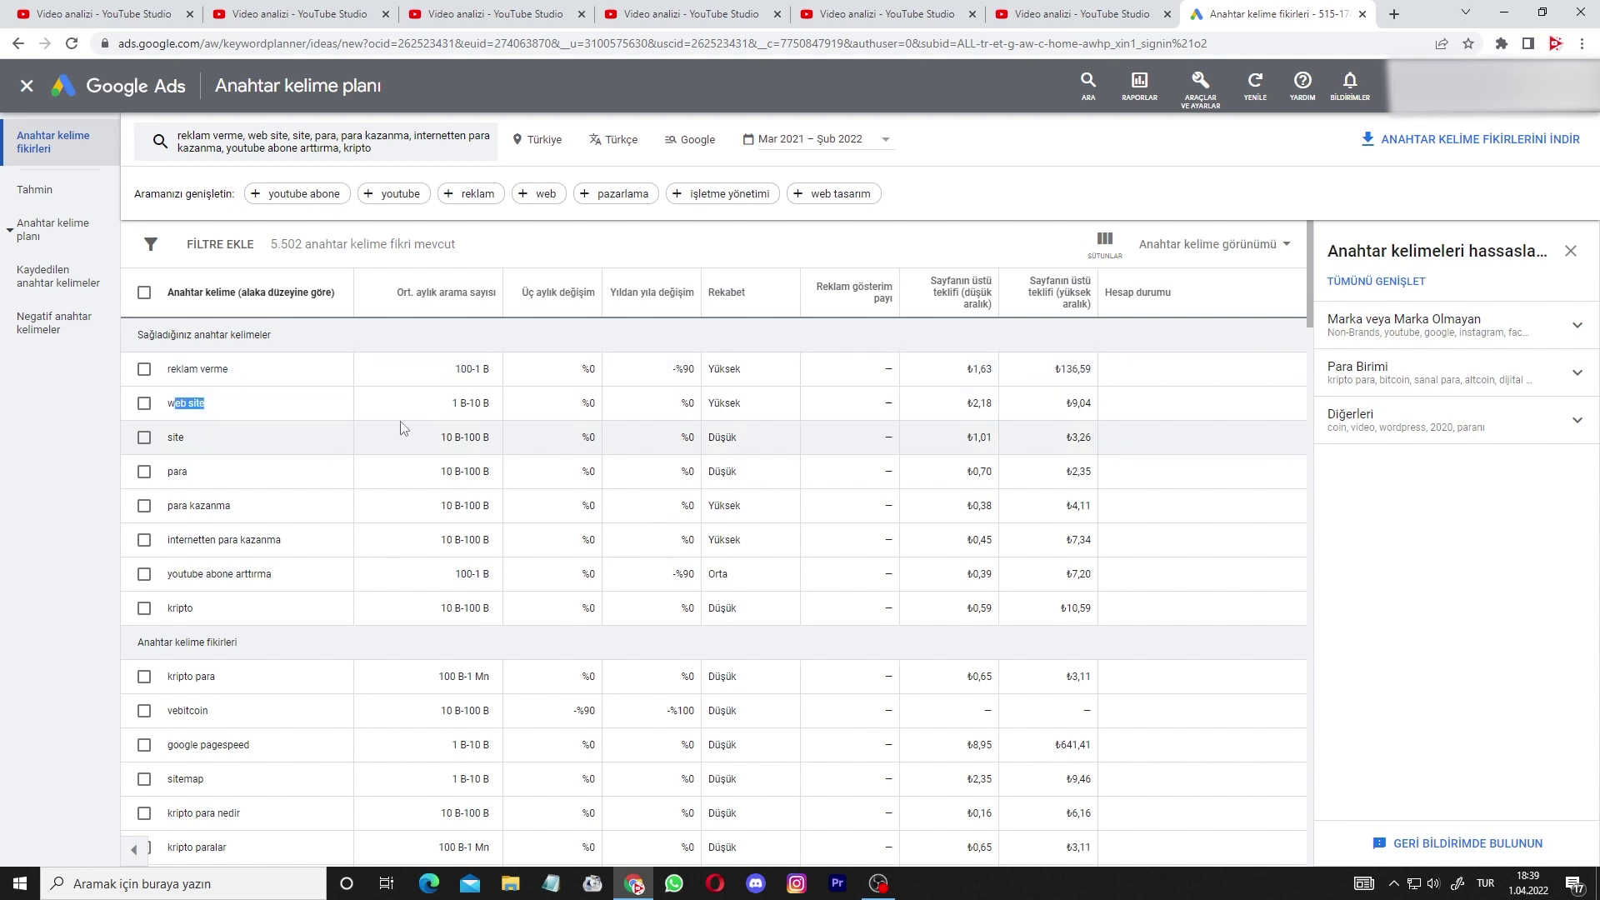
pyautogui.click(350, 410)
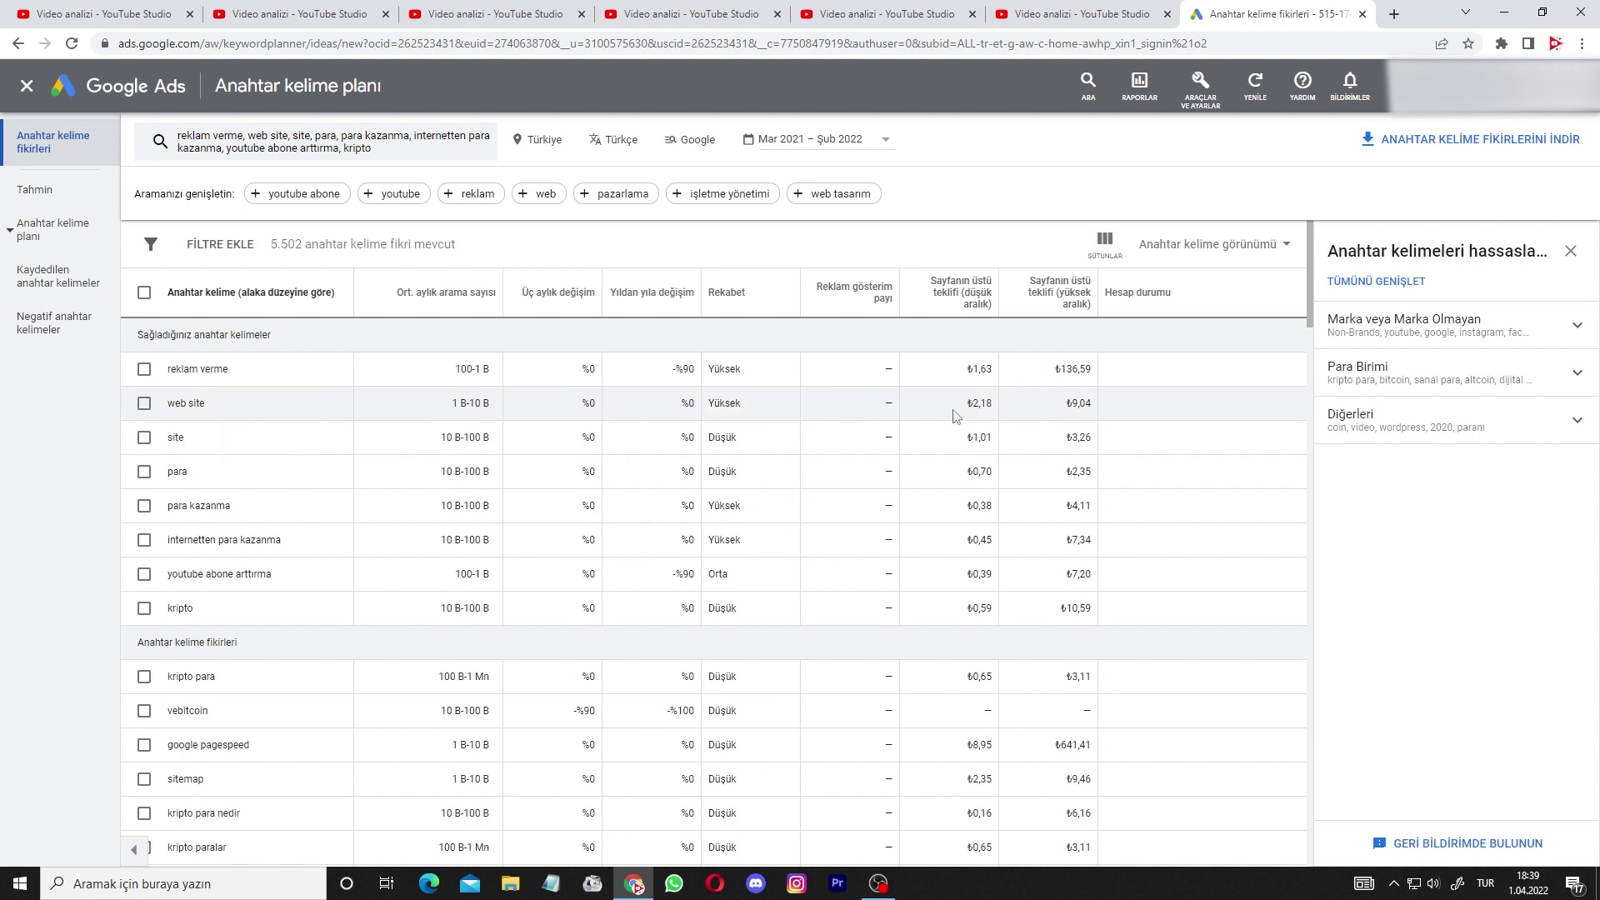
pyautogui.moveTo(967, 403); pyautogui.dragTo(1102, 417)
pyautogui.click(1004, 438)
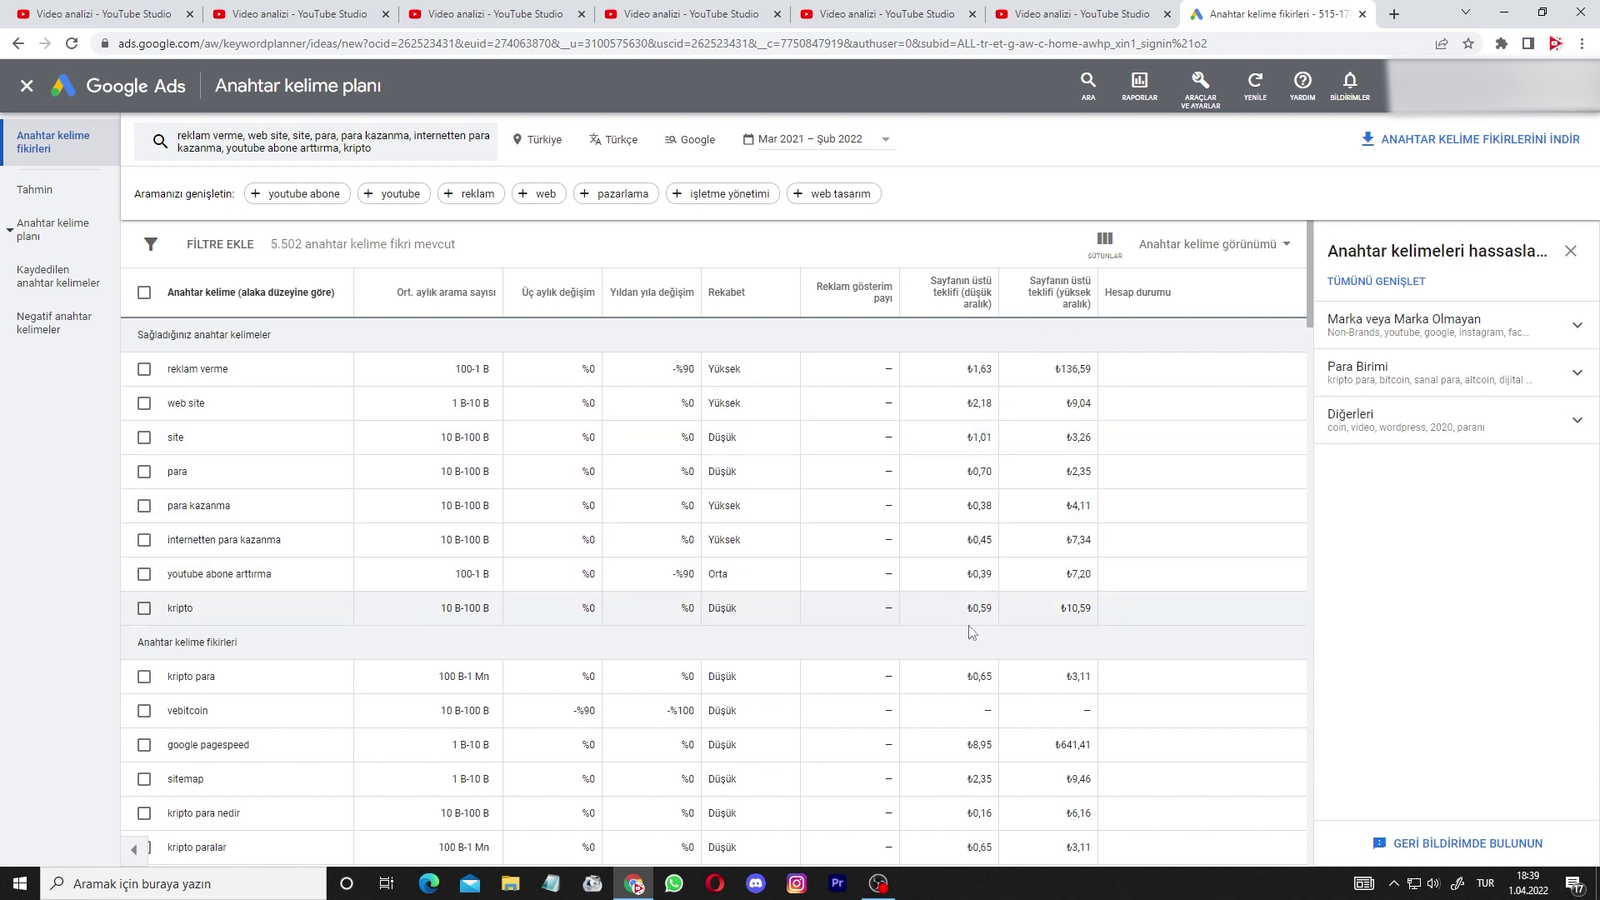
# Sort the keyword ideas by low-range top-of-page bid, highest first, and examine the first keyword's search volume and bids.
pyautogui.click(953, 307)
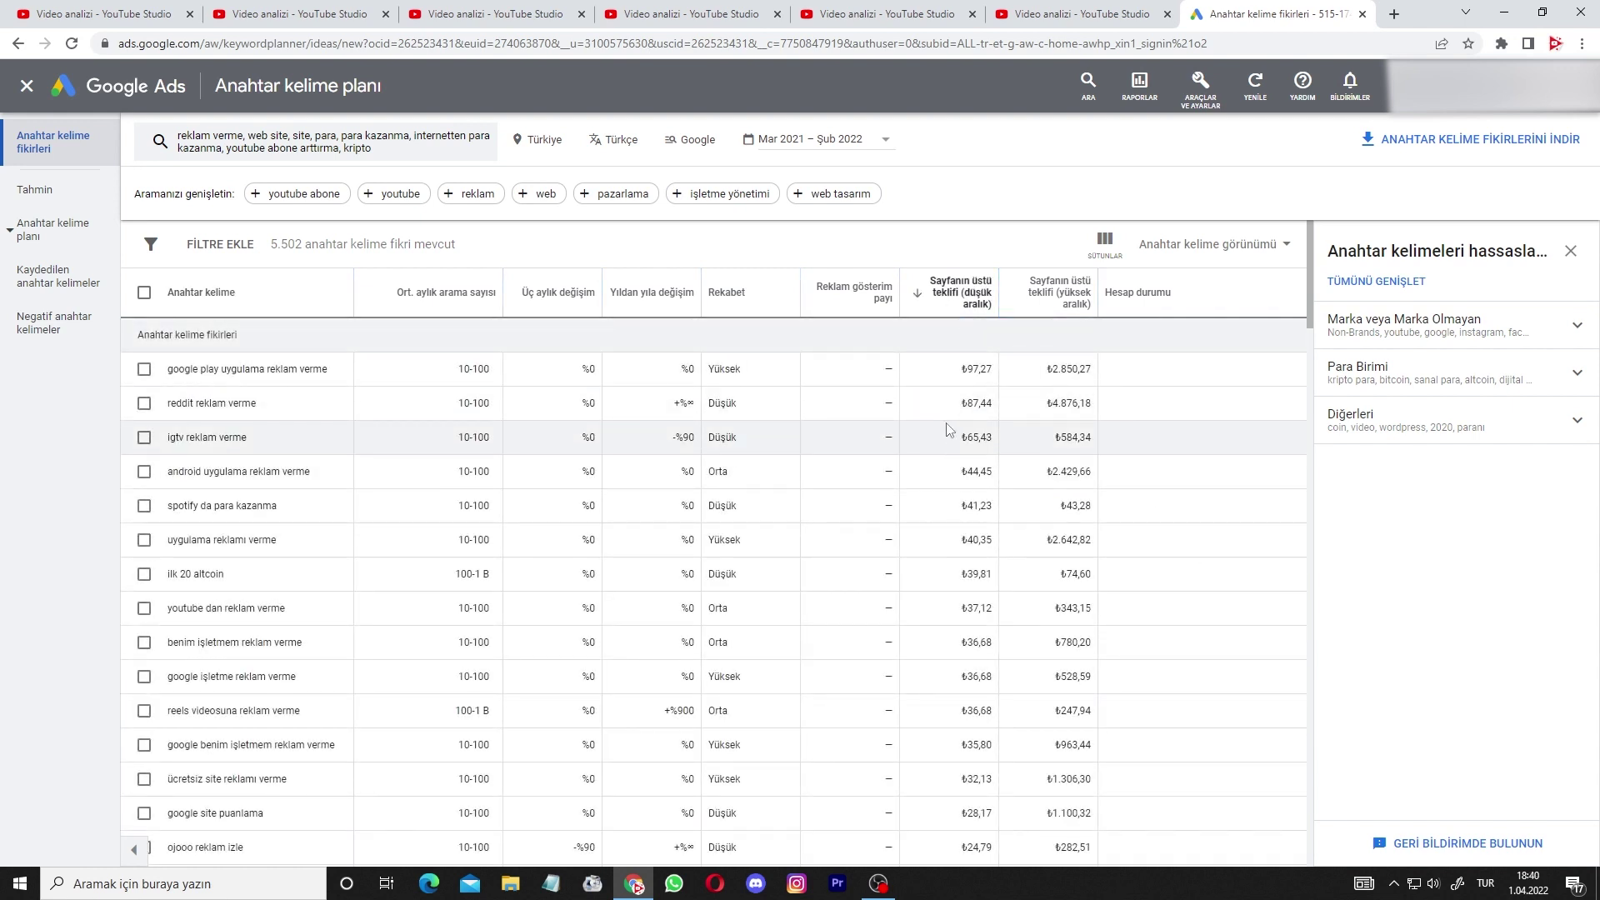
pyautogui.moveTo(178, 369); pyautogui.dragTo(490, 369)
pyautogui.click(464, 369)
pyautogui.moveTo(957, 369); pyautogui.dragTo(1178, 401)
pyautogui.click(1036, 414)
pyautogui.click(1172, 409)
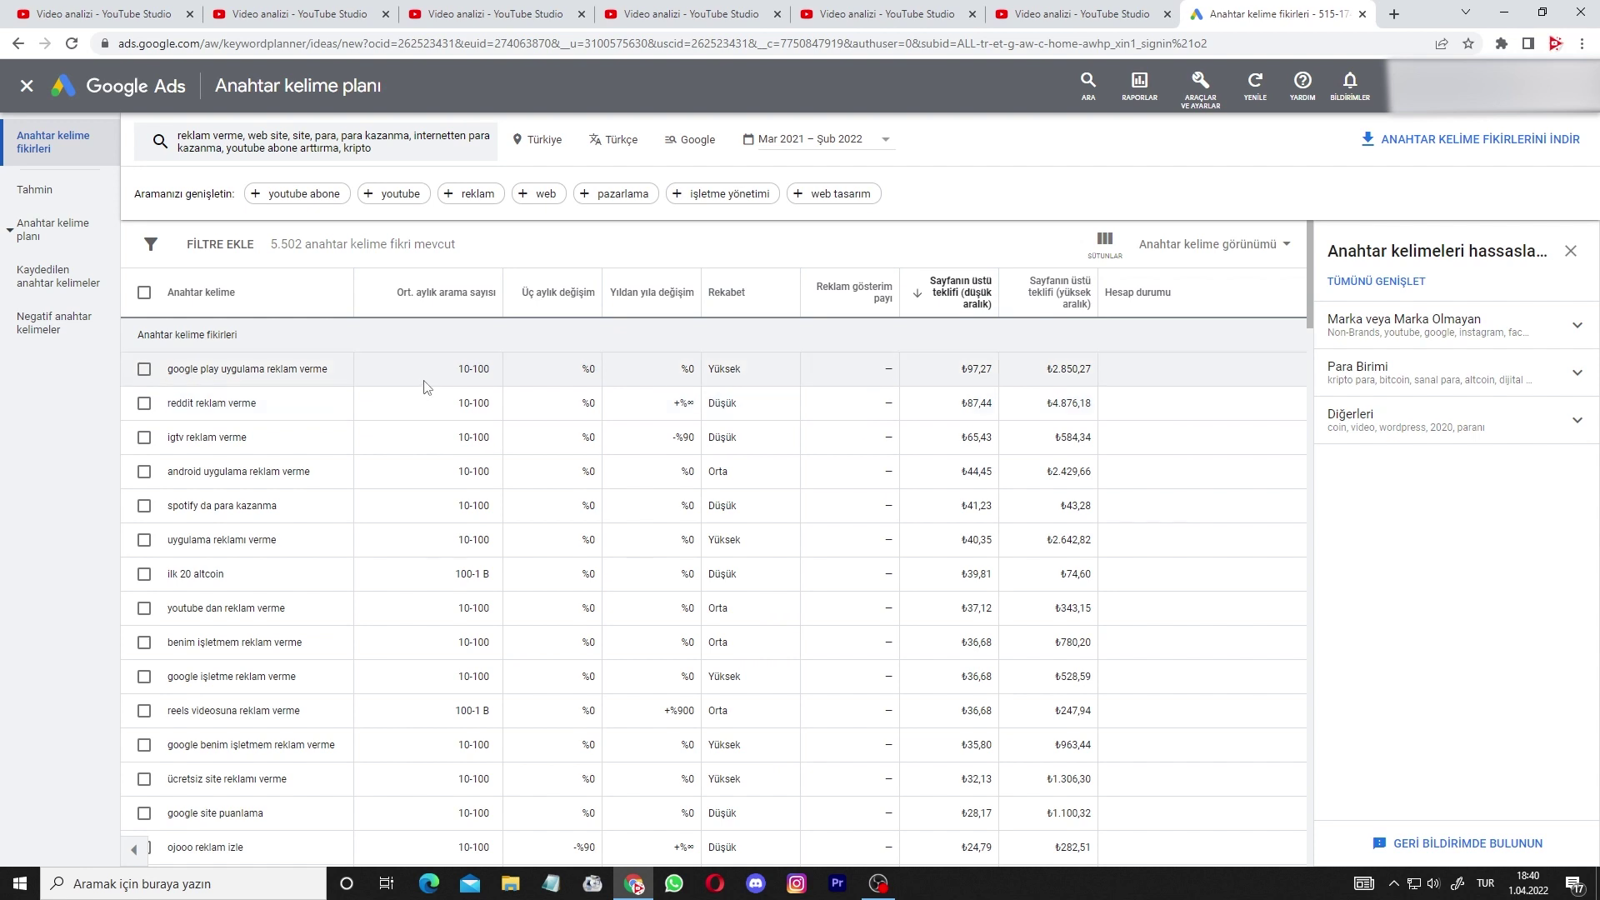
pyautogui.moveTo(451, 383); pyautogui.dragTo(490, 375)
pyautogui.click(496, 381)
pyautogui.moveTo(242, 372); pyautogui.dragTo(597, 373)
pyautogui.click(757, 395)
pyautogui.moveTo(940, 384); pyautogui.dragTo(1088, 412)
pyautogui.click(1088, 413)
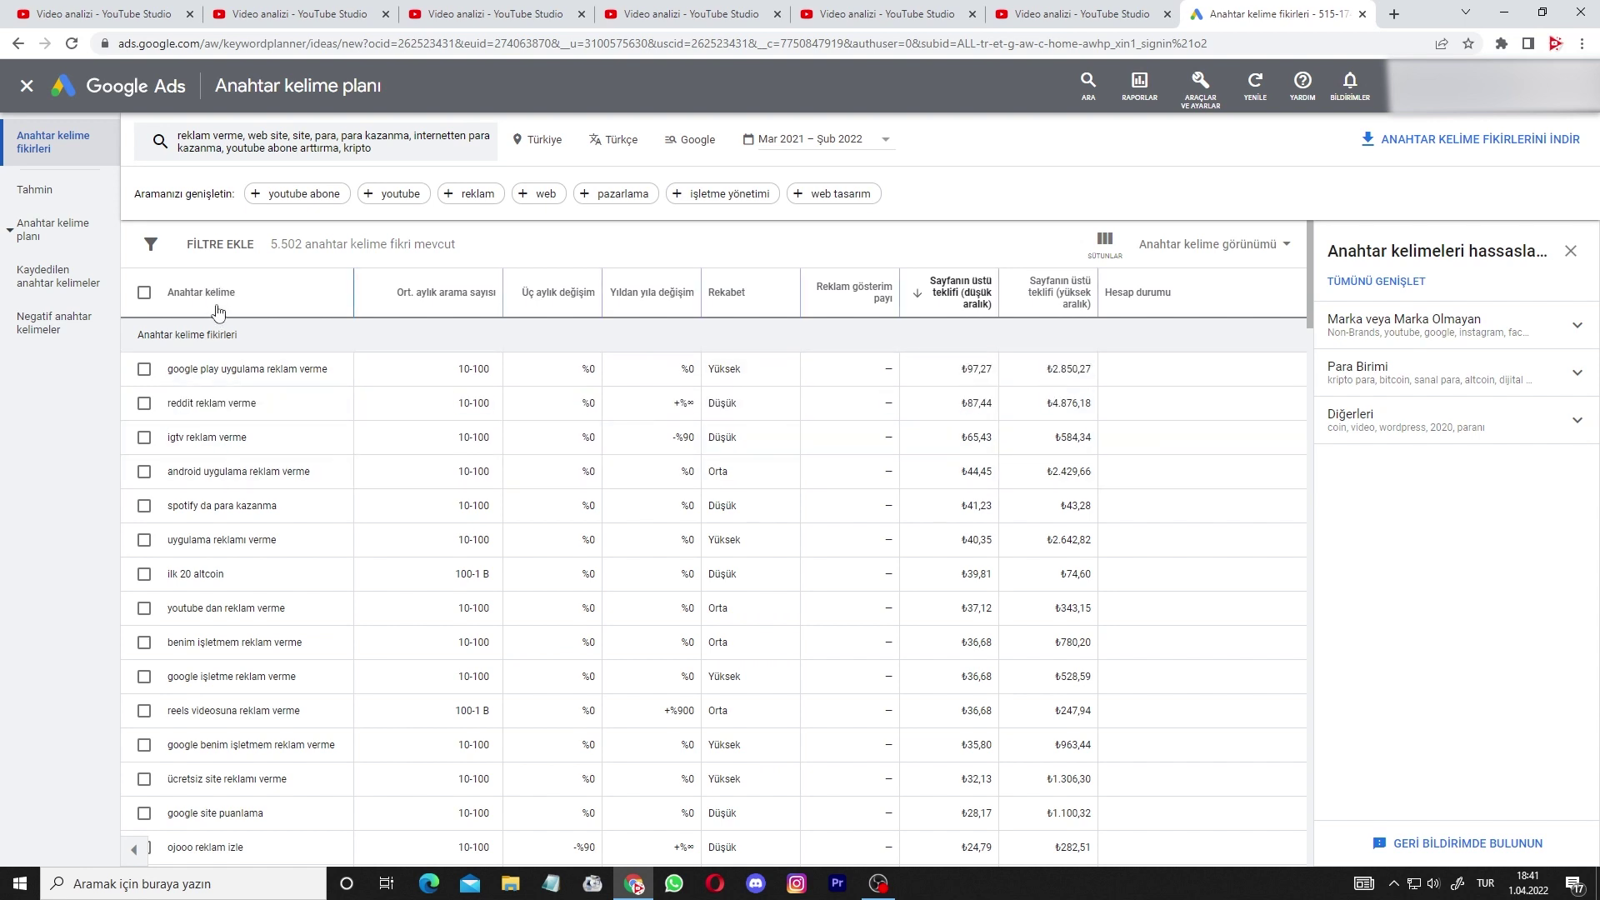
# Sort the keywords by relevance again and examine the competition and bids of "youtube abone arttırma".
pyautogui.click(221, 311)
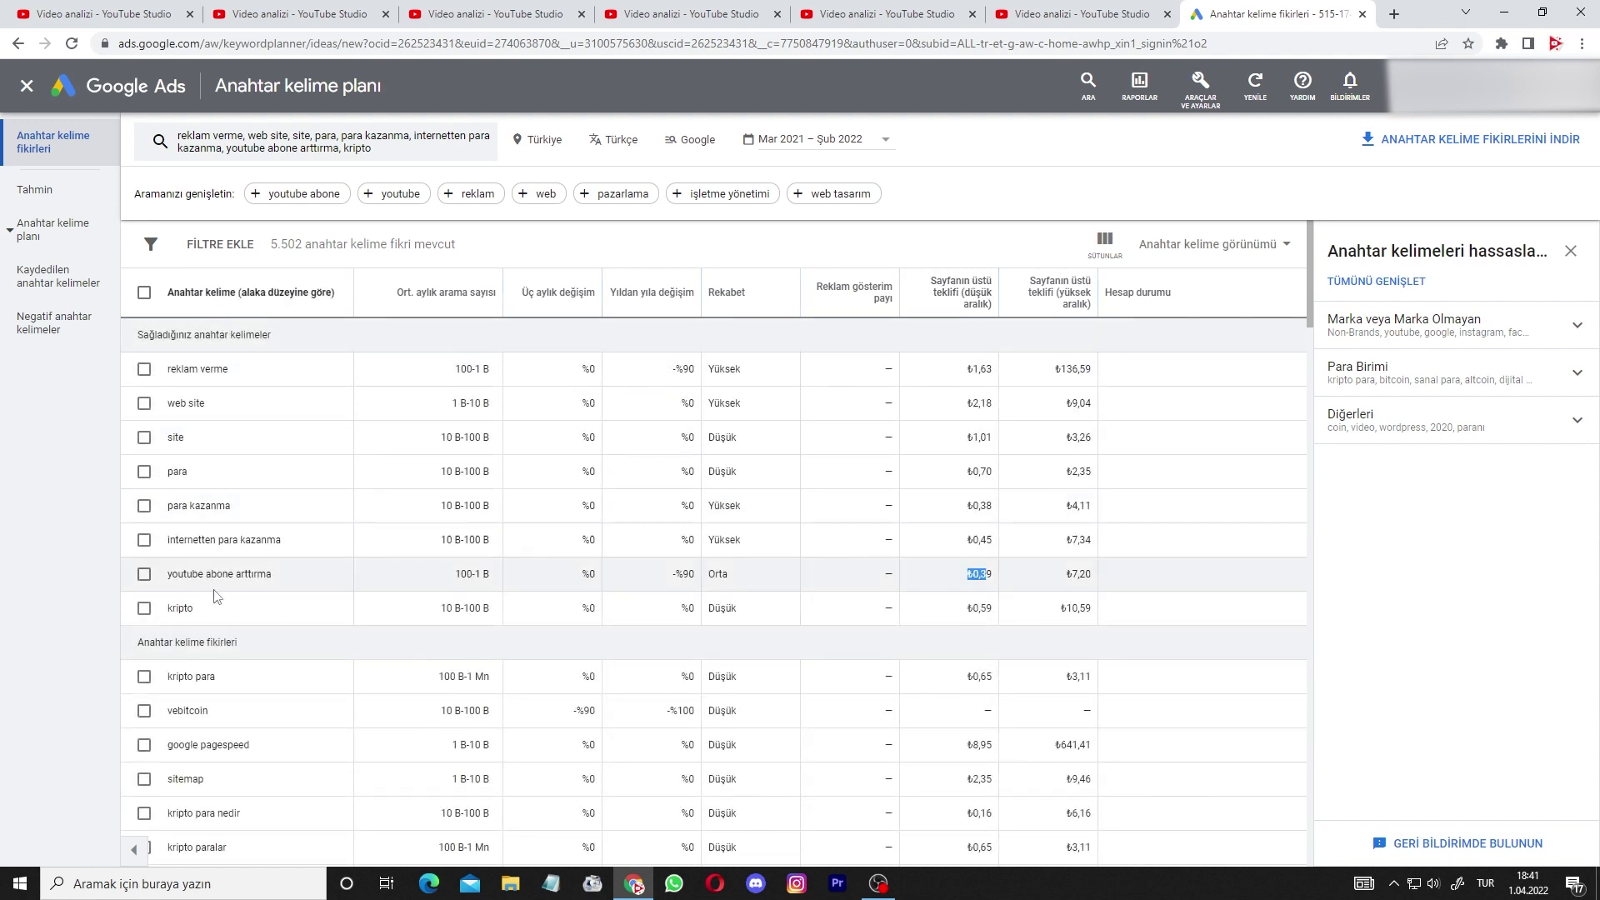
pyautogui.moveTo(167, 575); pyautogui.dragTo(886, 582)
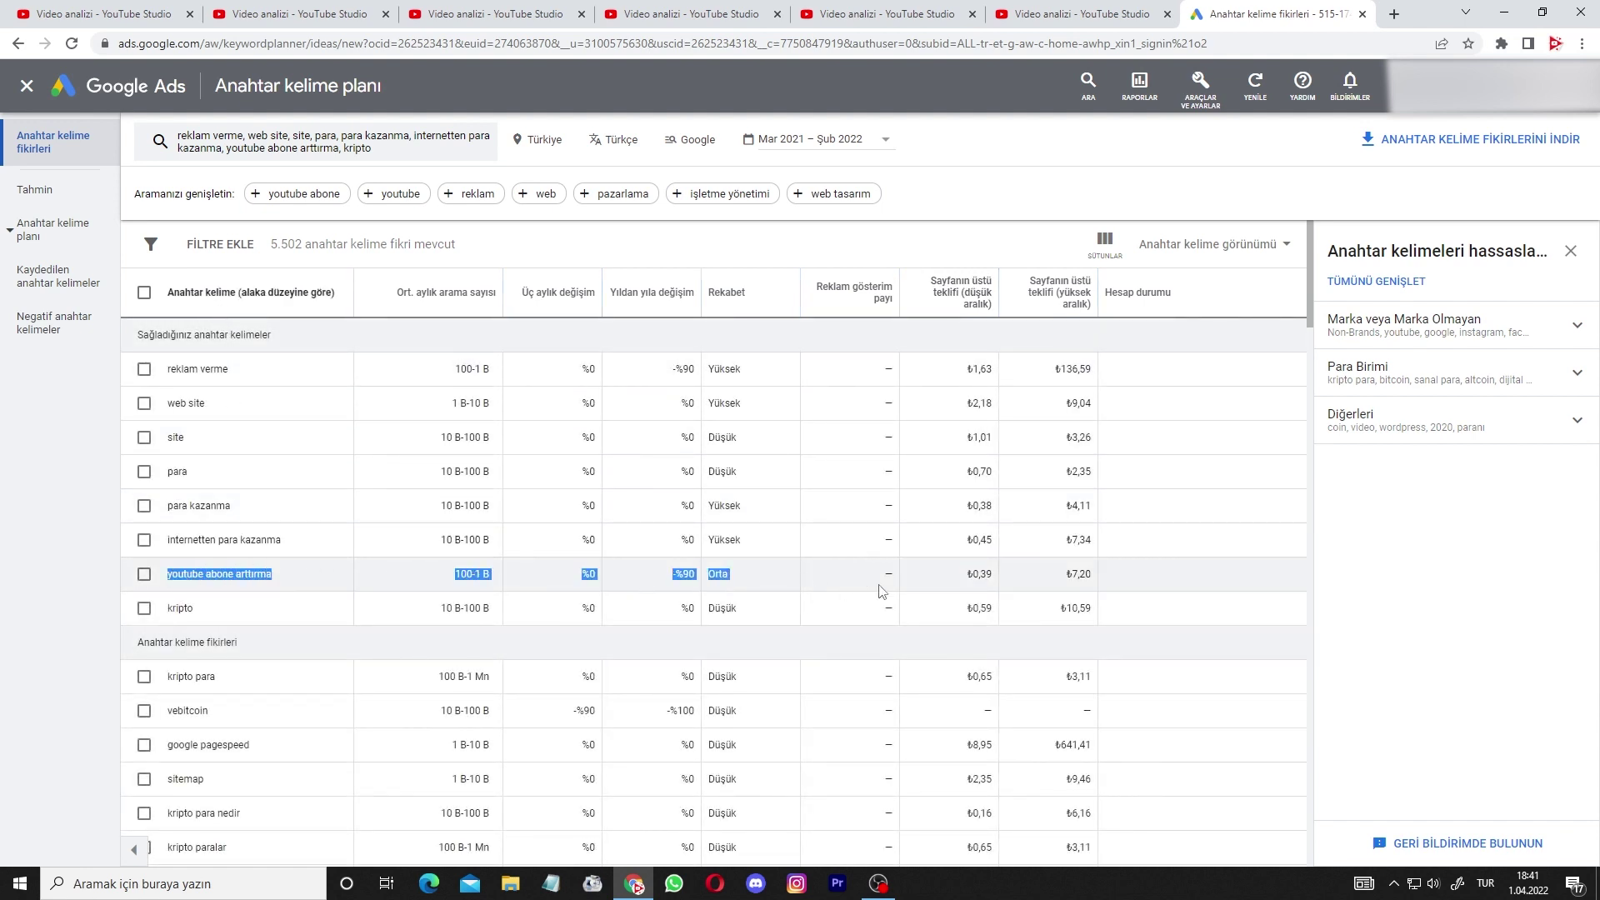
pyautogui.click(964, 595)
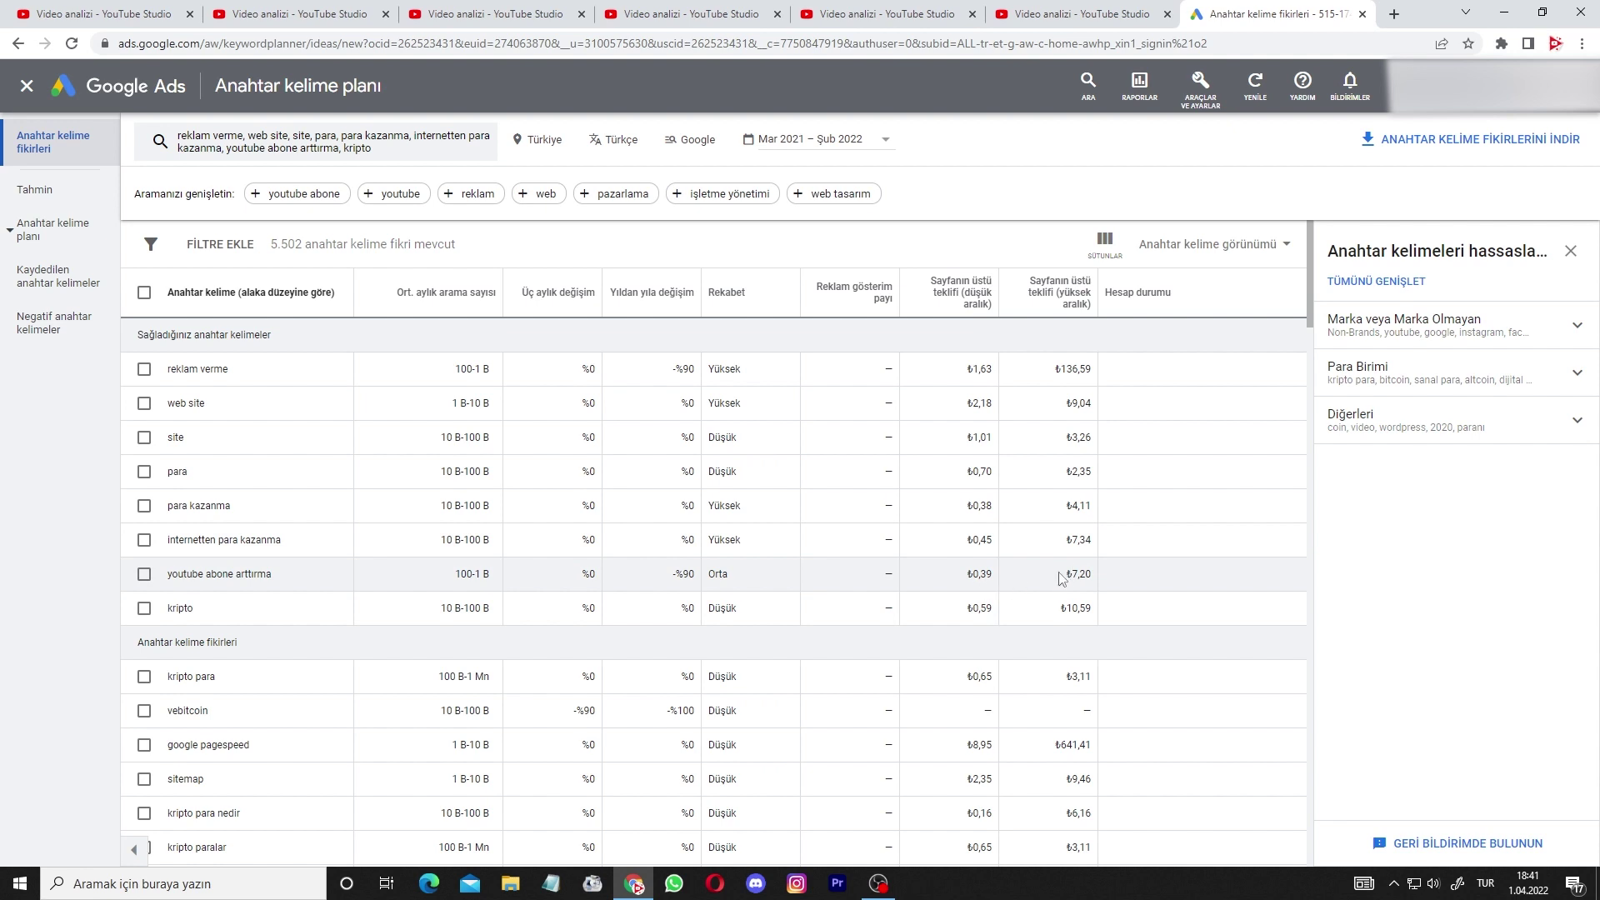
pyautogui.moveTo(1061, 578); pyautogui.dragTo(1109, 582)
pyautogui.click(1130, 583)
# Reopen the search terms for editing and remove all the existing keywords.
pyautogui.click(274, 150)
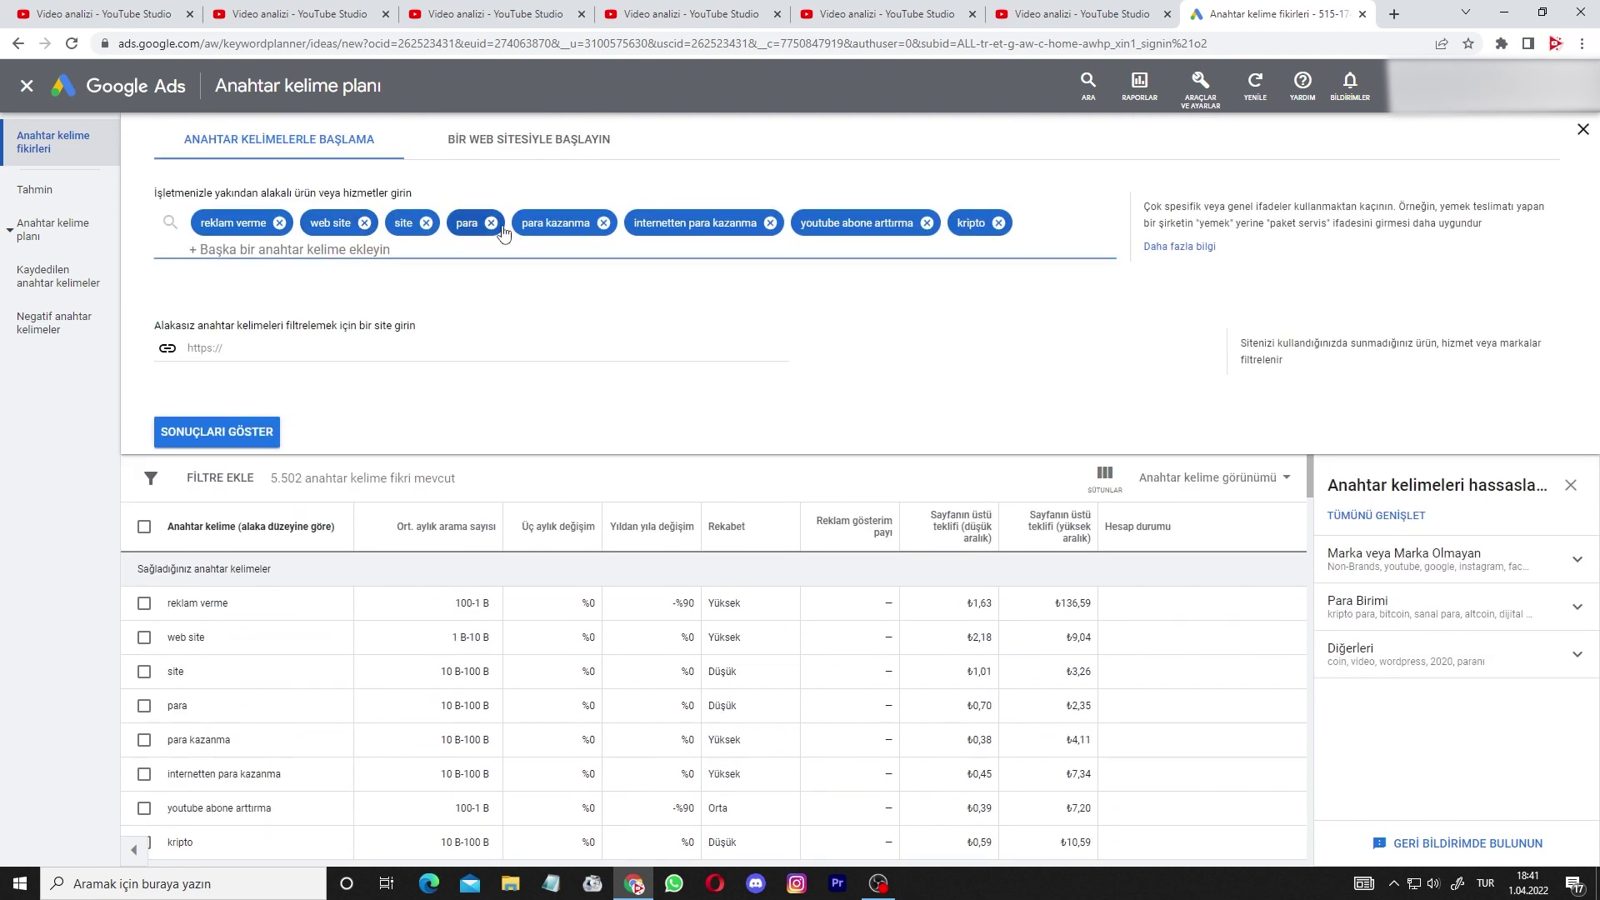
pyautogui.click(492, 223)
pyautogui.press('BackSpace')
pyautogui.press('BackSpace')
pyautogui.press('BackSpace')
pyautogui.press('BackSpace')
pyautogui.press('BackSpace')
pyautogui.press('BackSpace')
pyautogui.press('BackSpace')
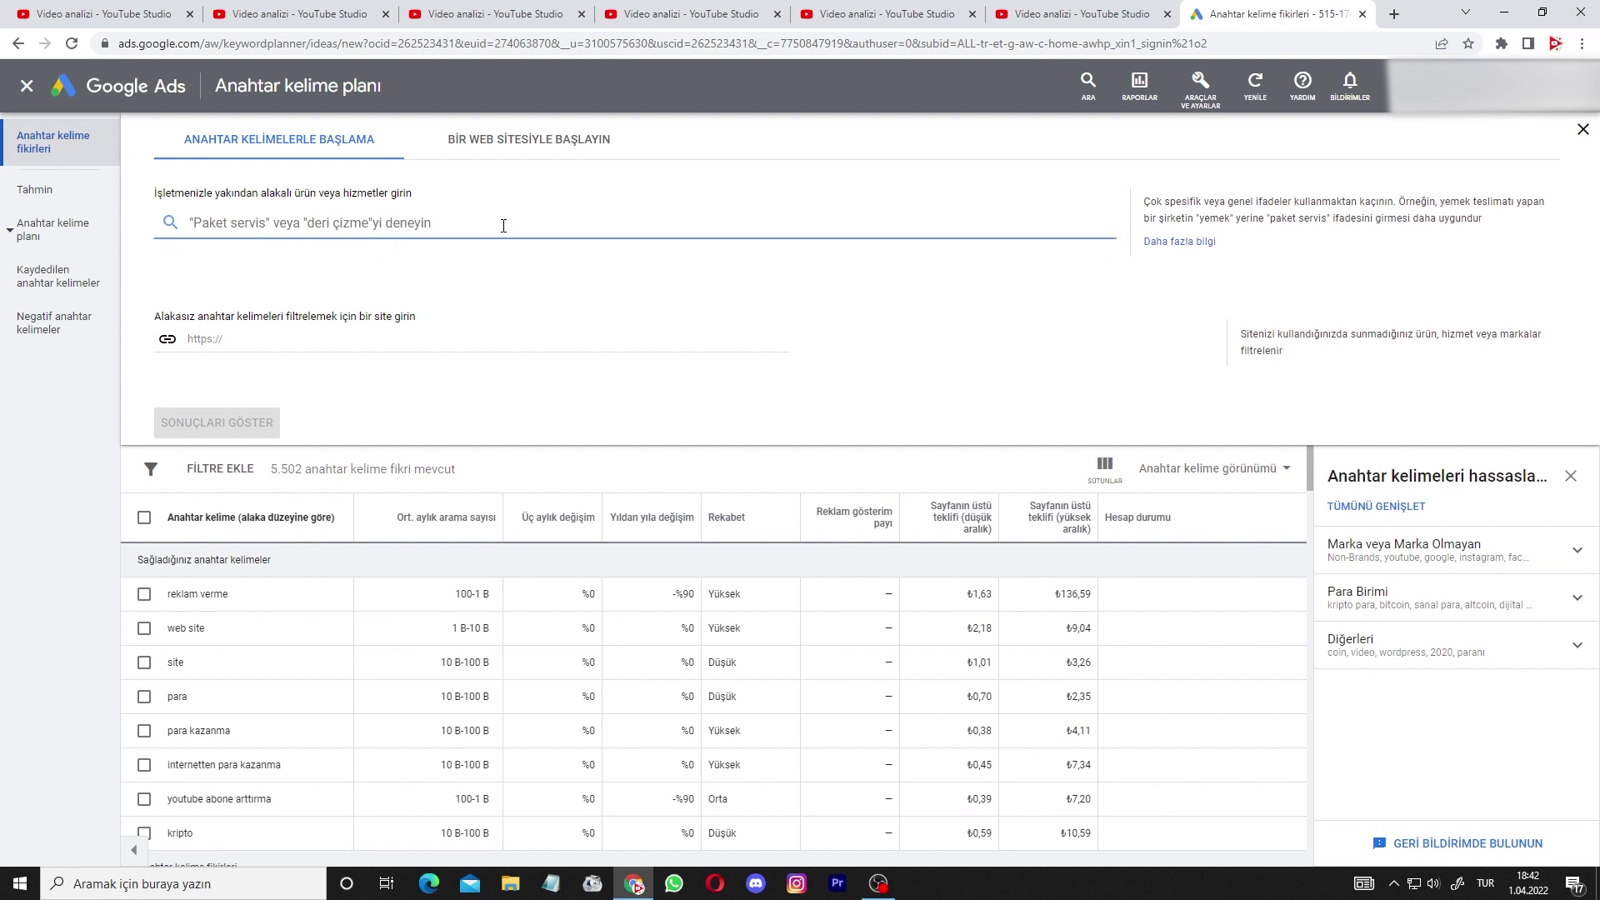
# Get keyword ideas for "youtube abone arttırma", "youtube izlenme arttırma", "youtube izlenme" and "youtube abone".
pyautogui.write('youtube ')
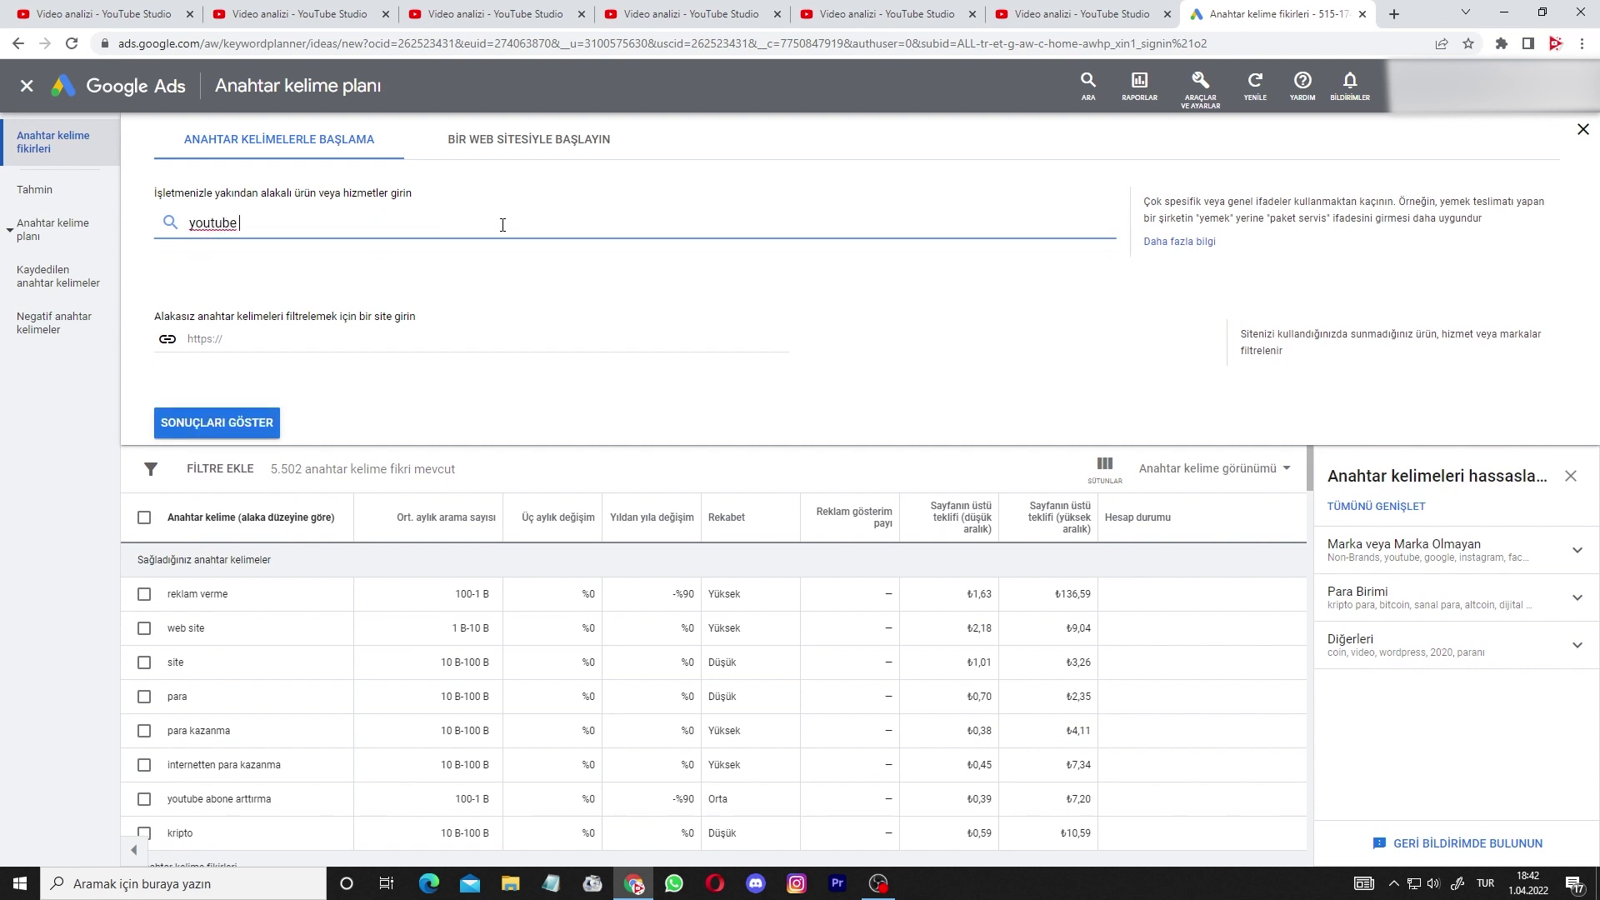
pyautogui.write('abone artt')
pyautogui.press('Return')
pyautogui.write('yo')
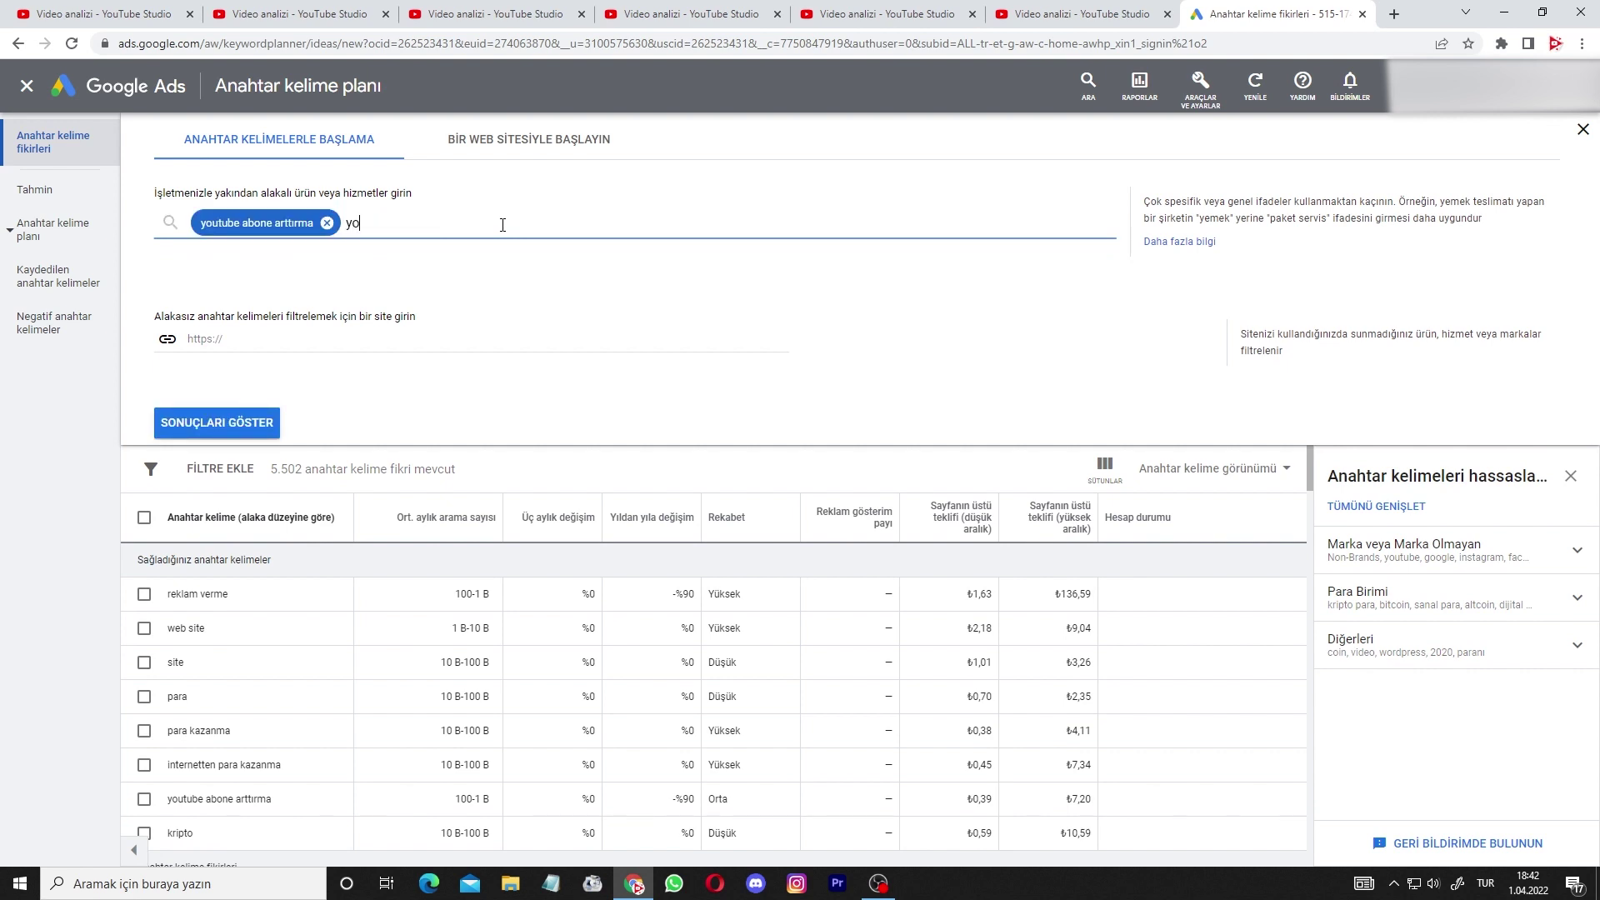
pyautogui.write('utube izlenme')
pyautogui.press('Return')
pyautogui.write('youtube izlenme')
pyautogui.press('Return')
pyautogui.write('ube i')
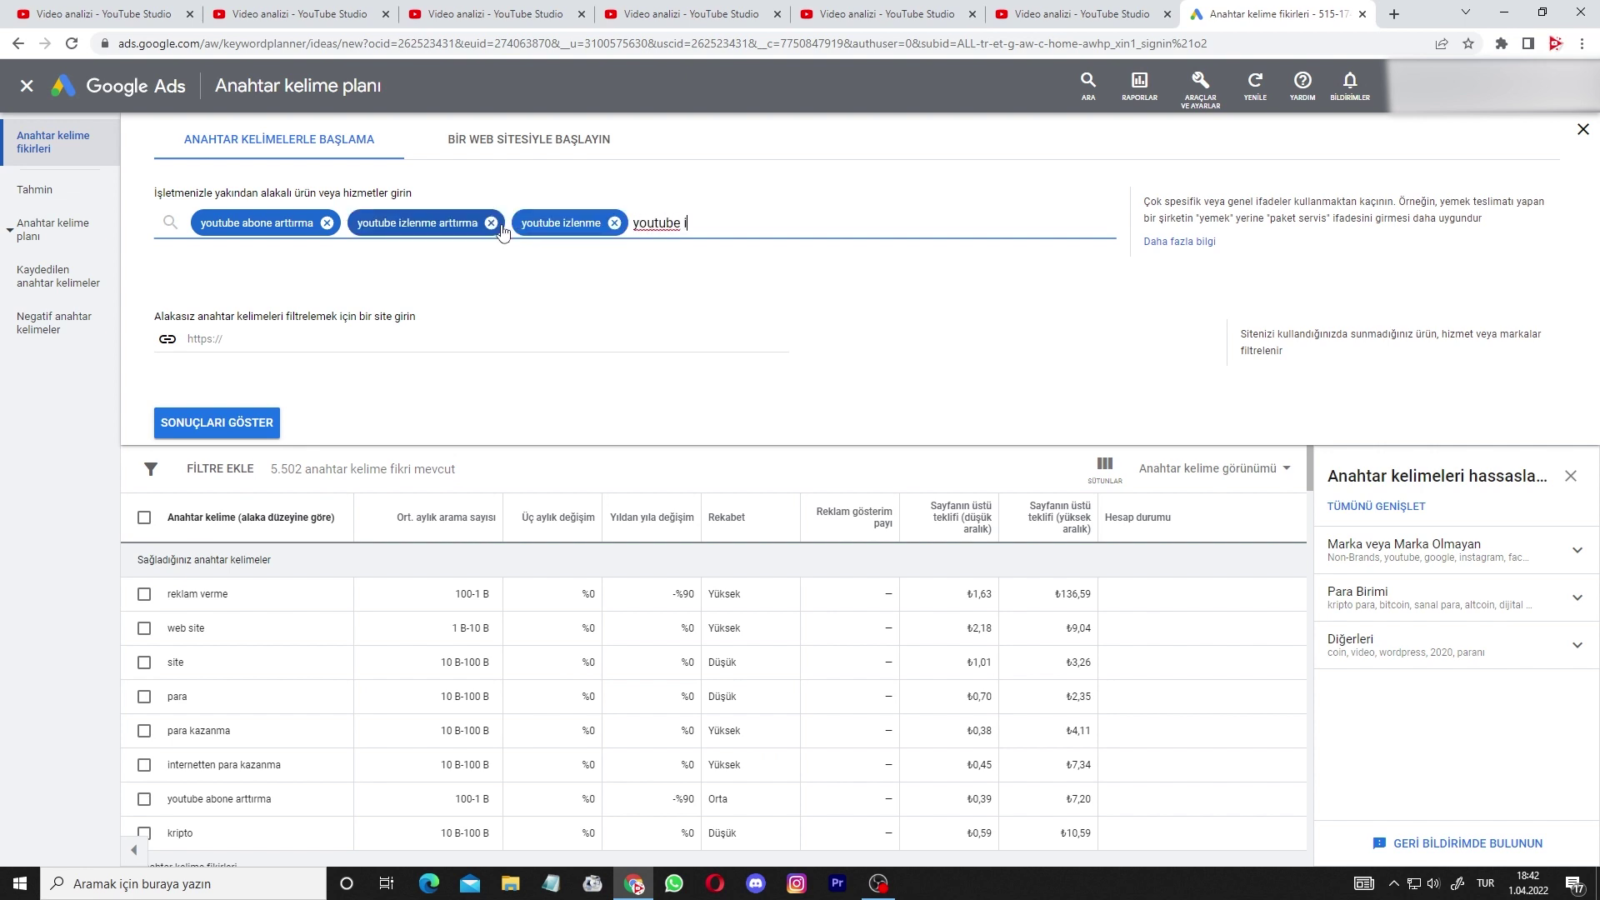
pyautogui.write('zlenme')
pyautogui.press('Return')
pyautogui.press('Return')
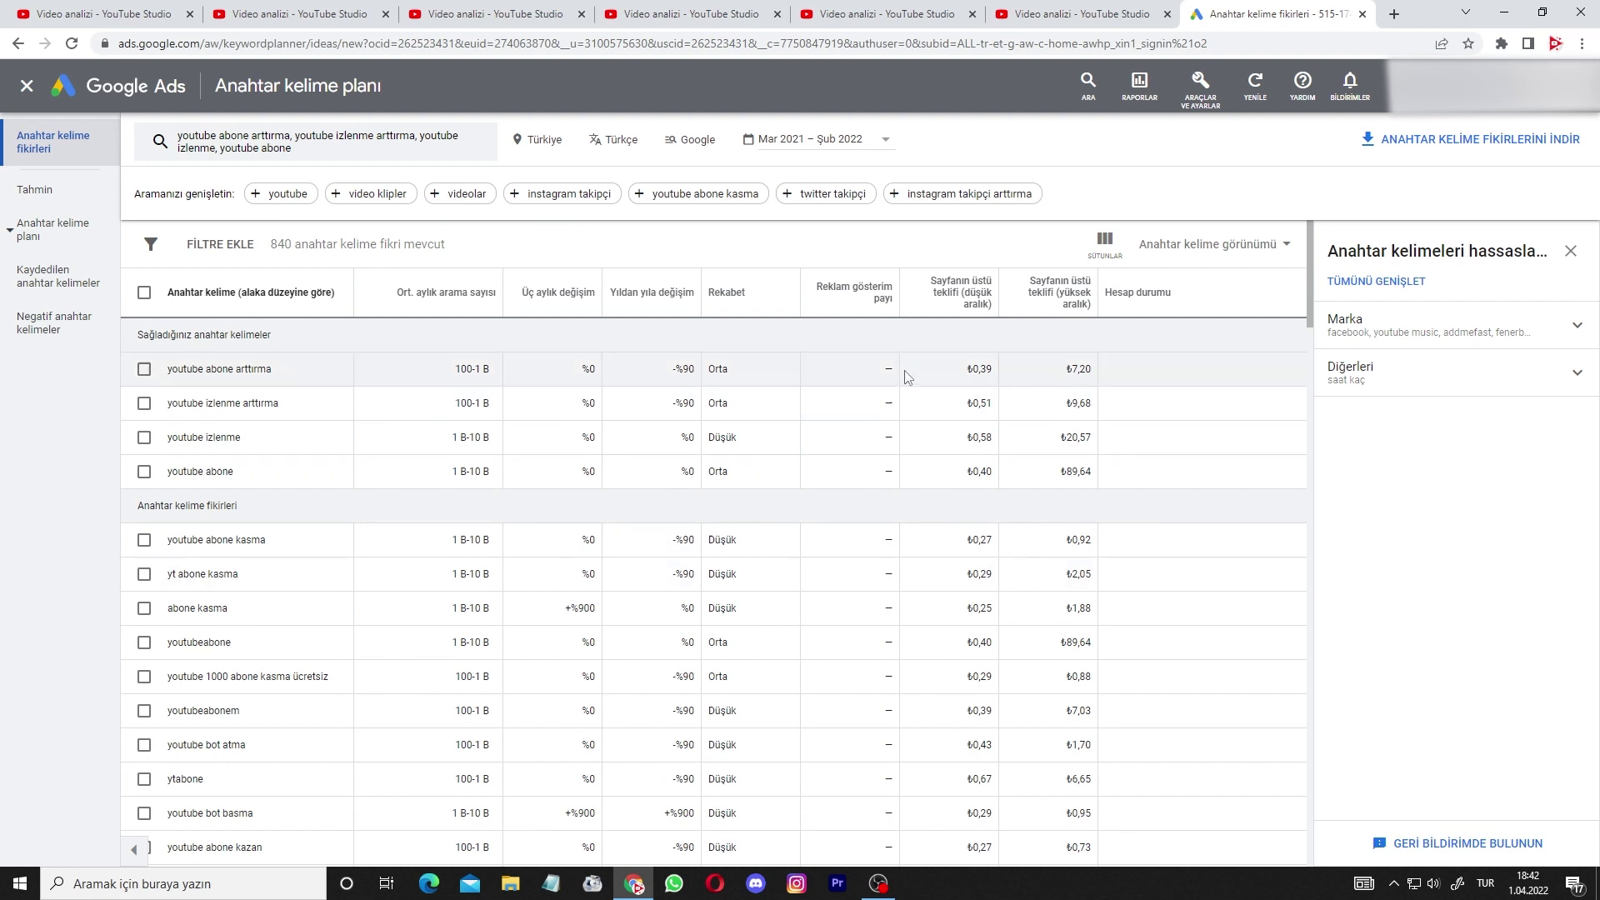
# Sort the YouTube keyword ideas by low-range top-of-page bid, highest first, and examine the bids of "youtube ücretli abonelik".
pyautogui.click(944, 294)
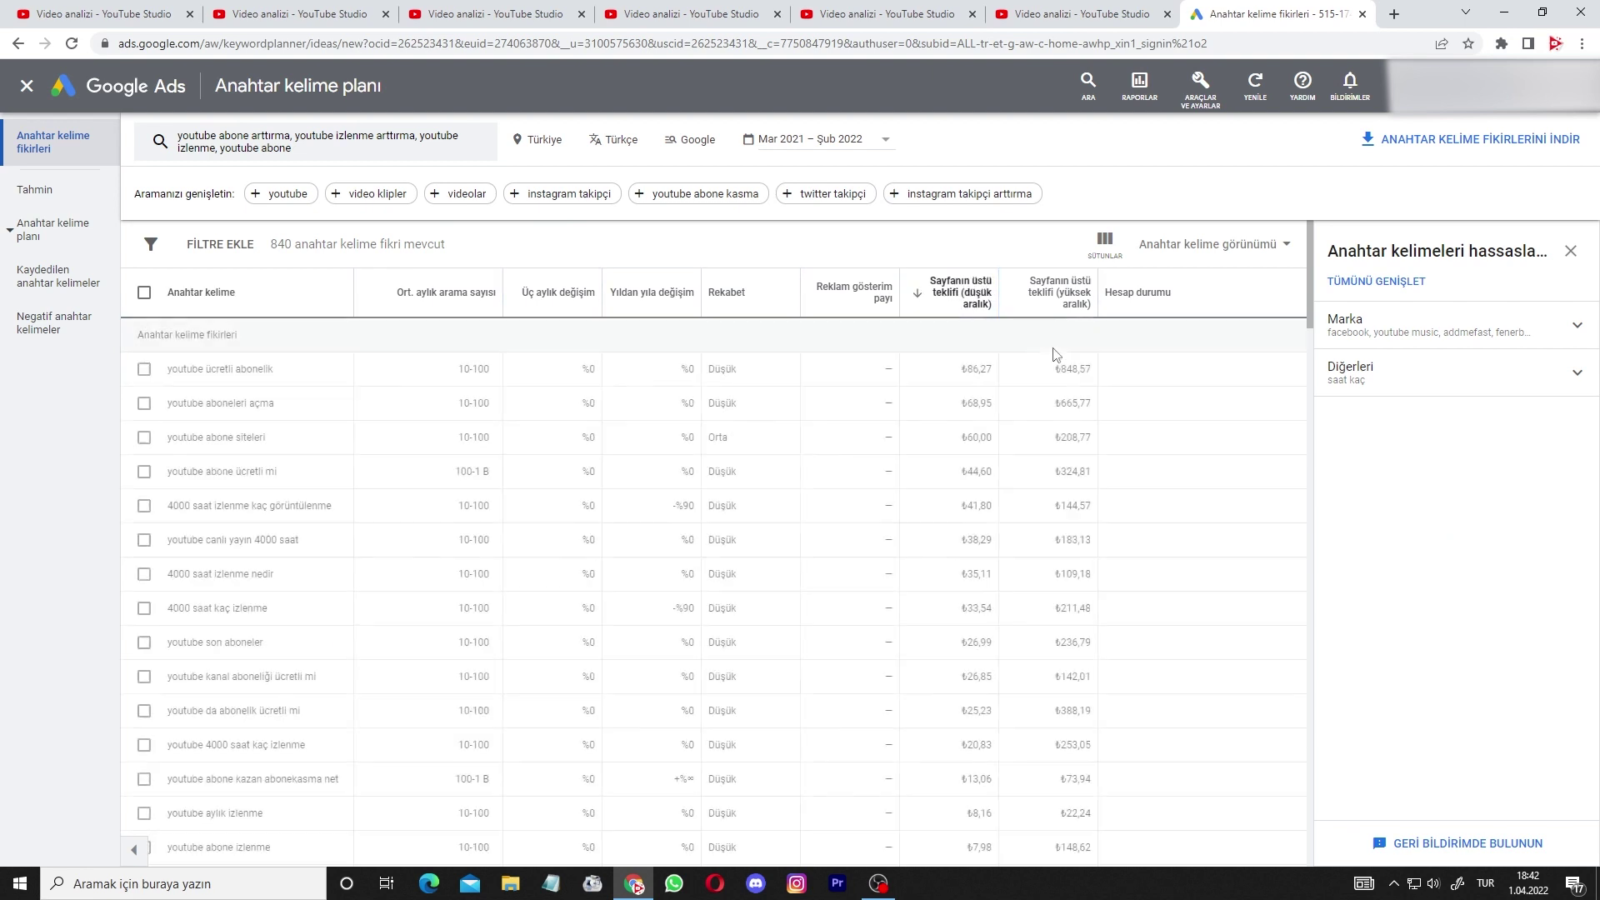
pyautogui.moveTo(961, 368); pyautogui.dragTo(1117, 414)
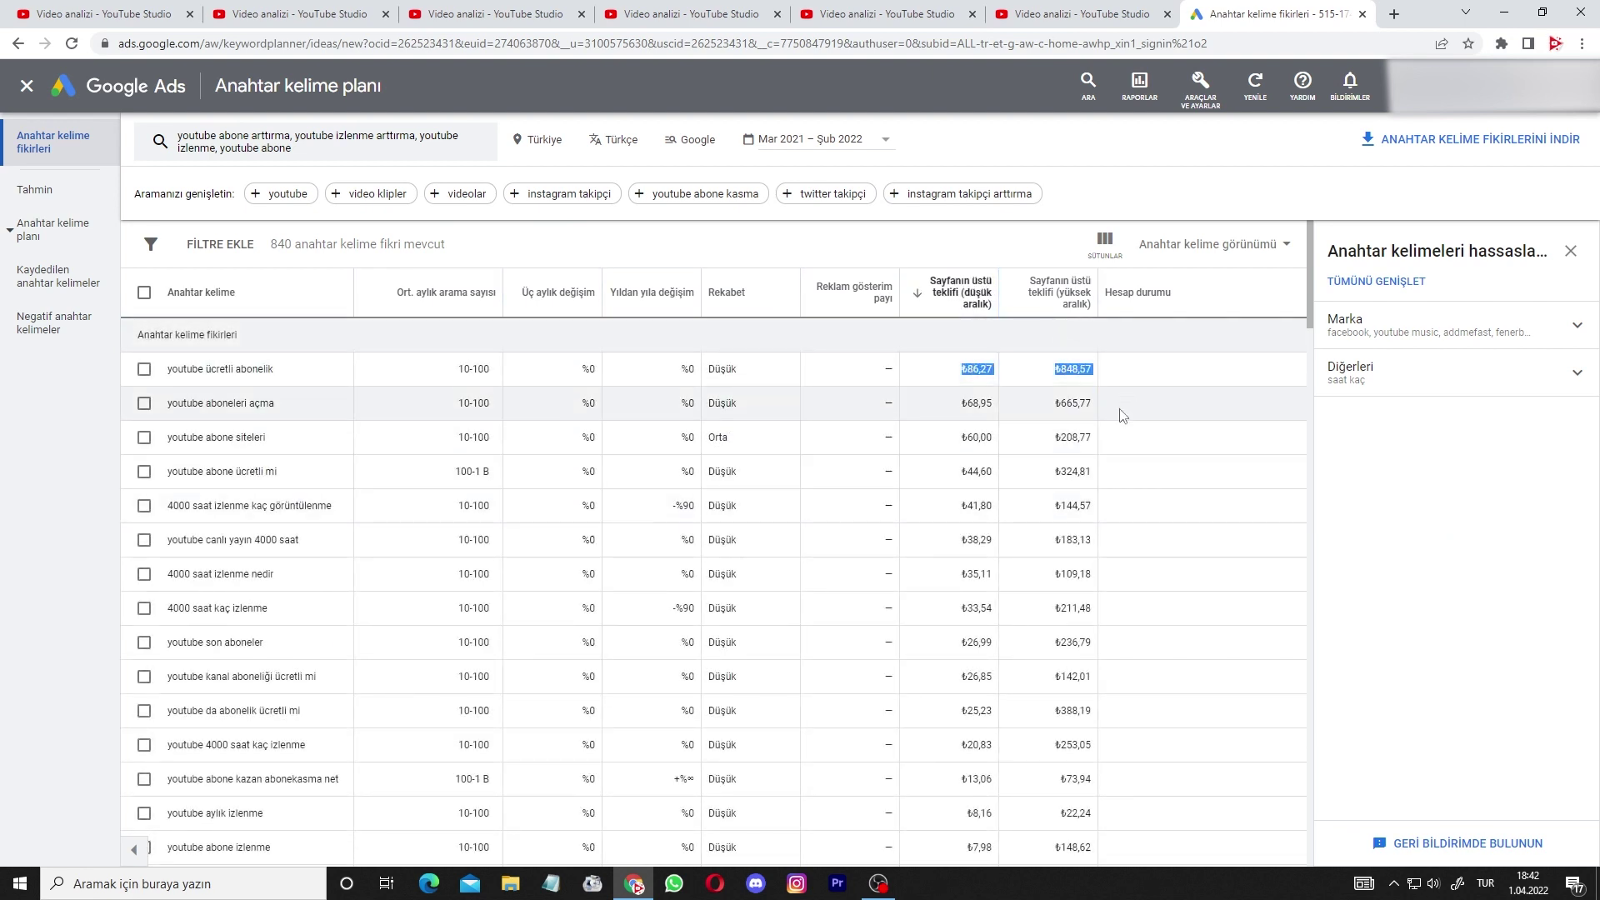
pyautogui.click(1128, 442)
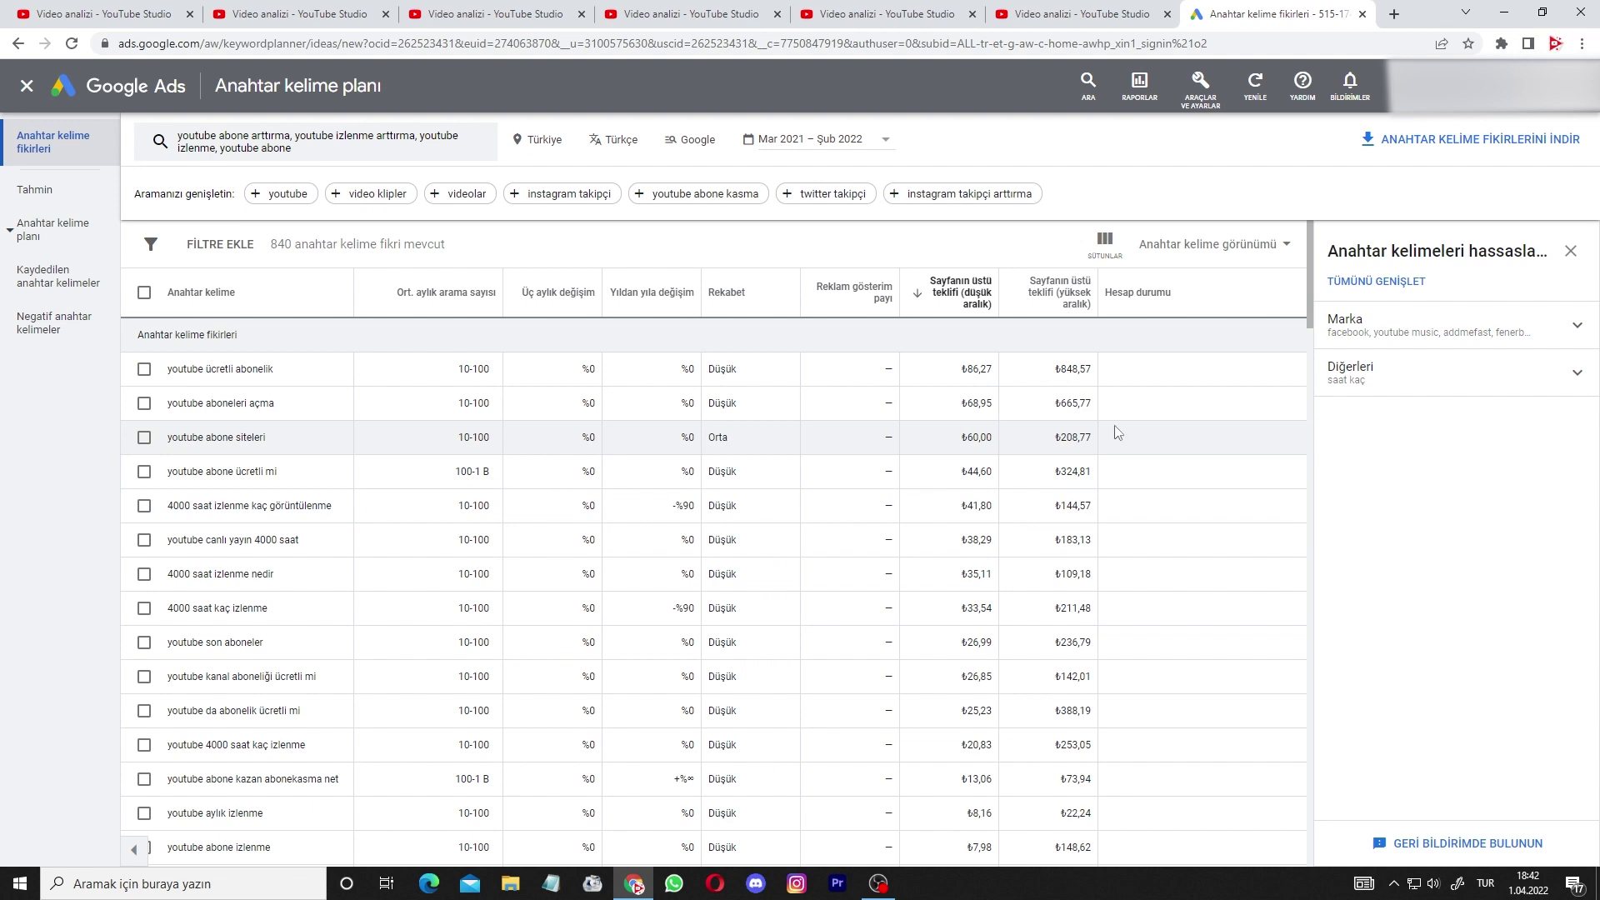
pyautogui.moveTo(458, 306)
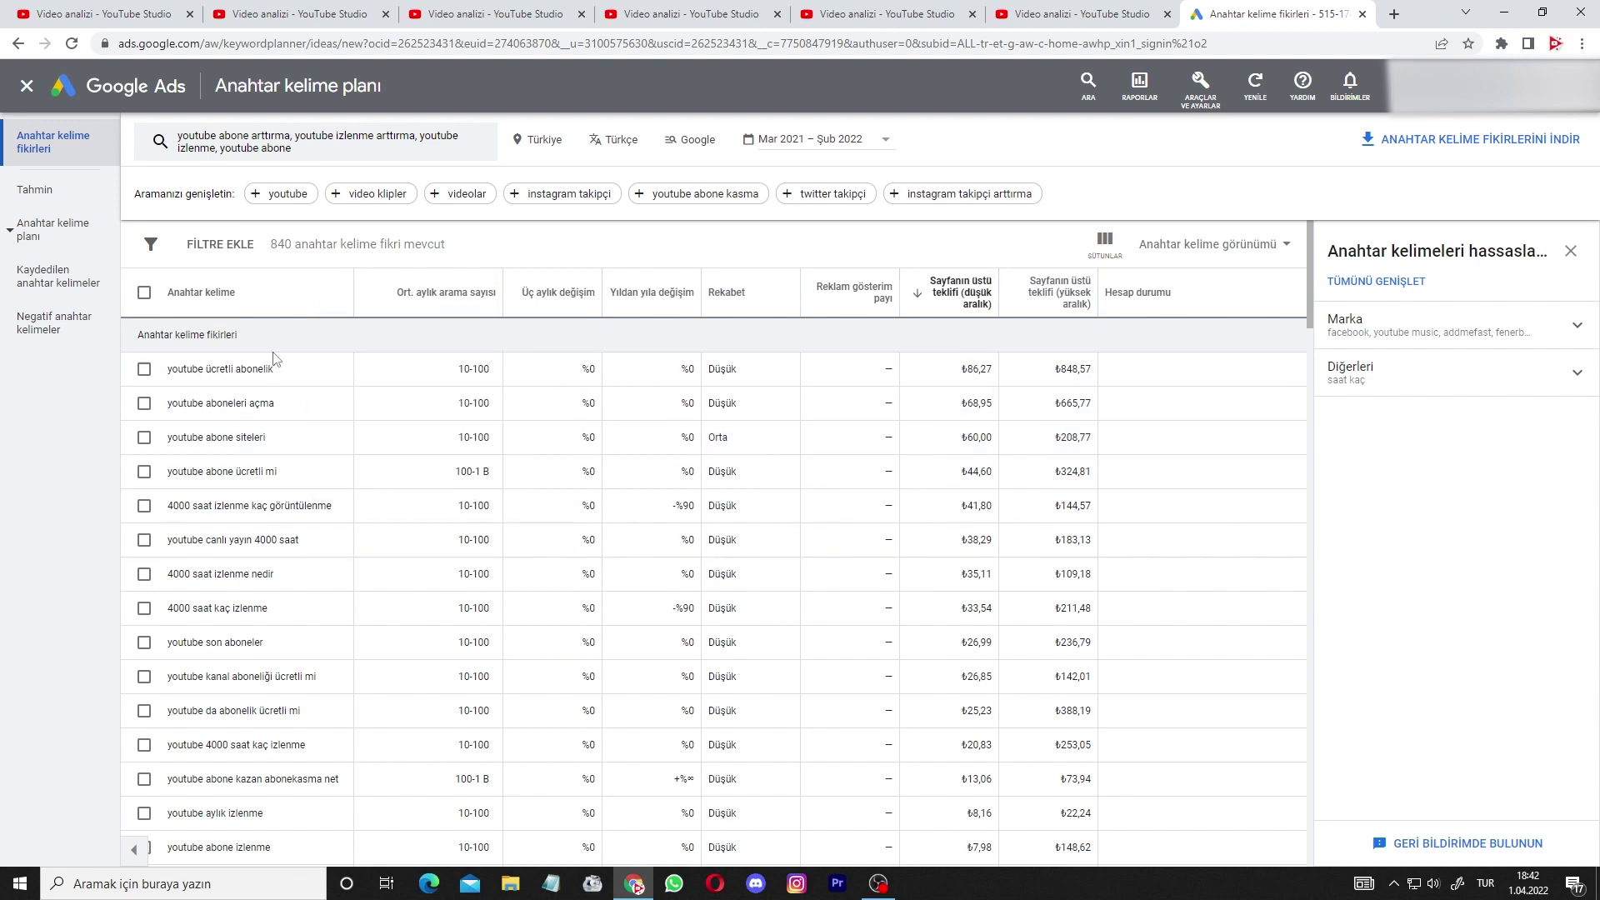
pyautogui.moveTo(1053, 370); pyautogui.dragTo(1149, 371)
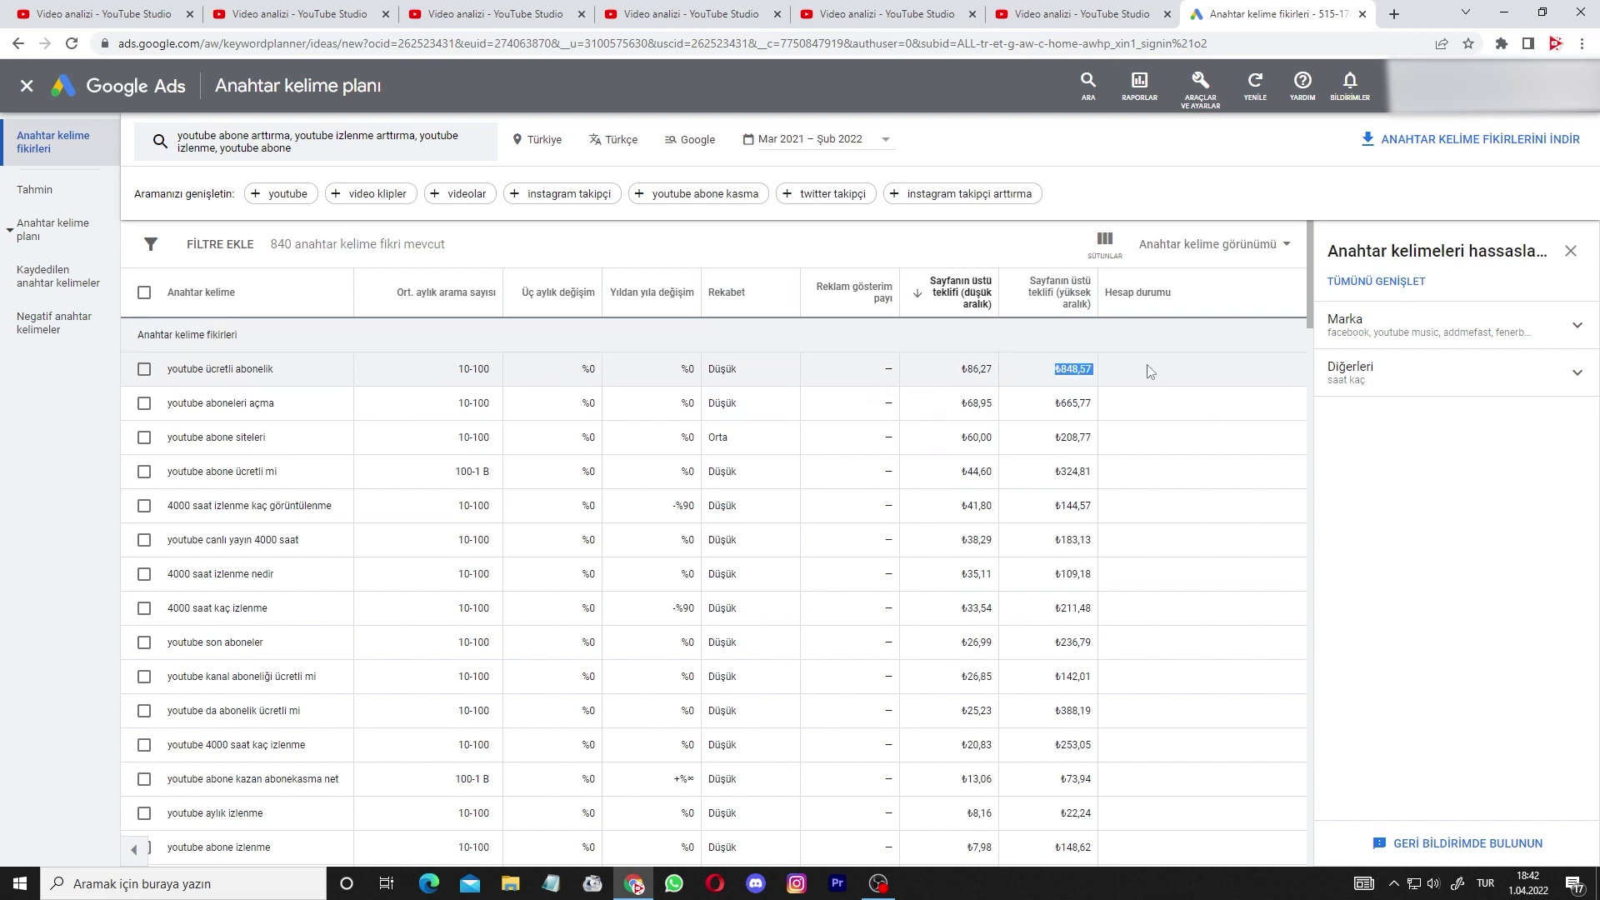
pyautogui.click(448, 377)
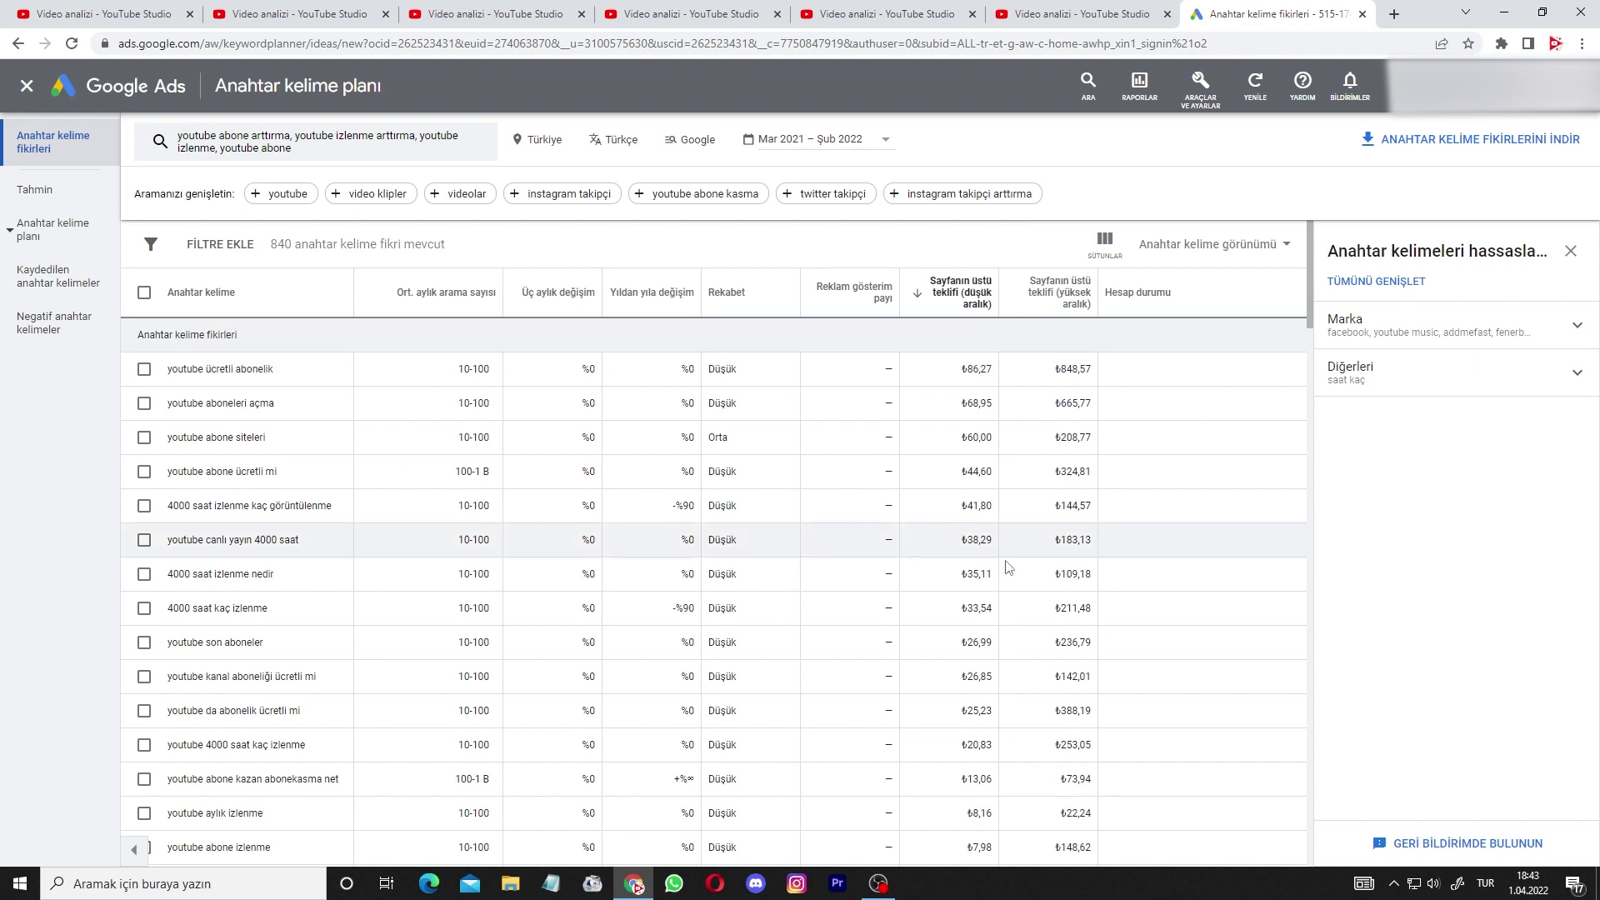
# Return the YouTube keyword list to relevance order and examine the low and high bids of "youtube abone arttırma".
pyautogui.click(257, 310)
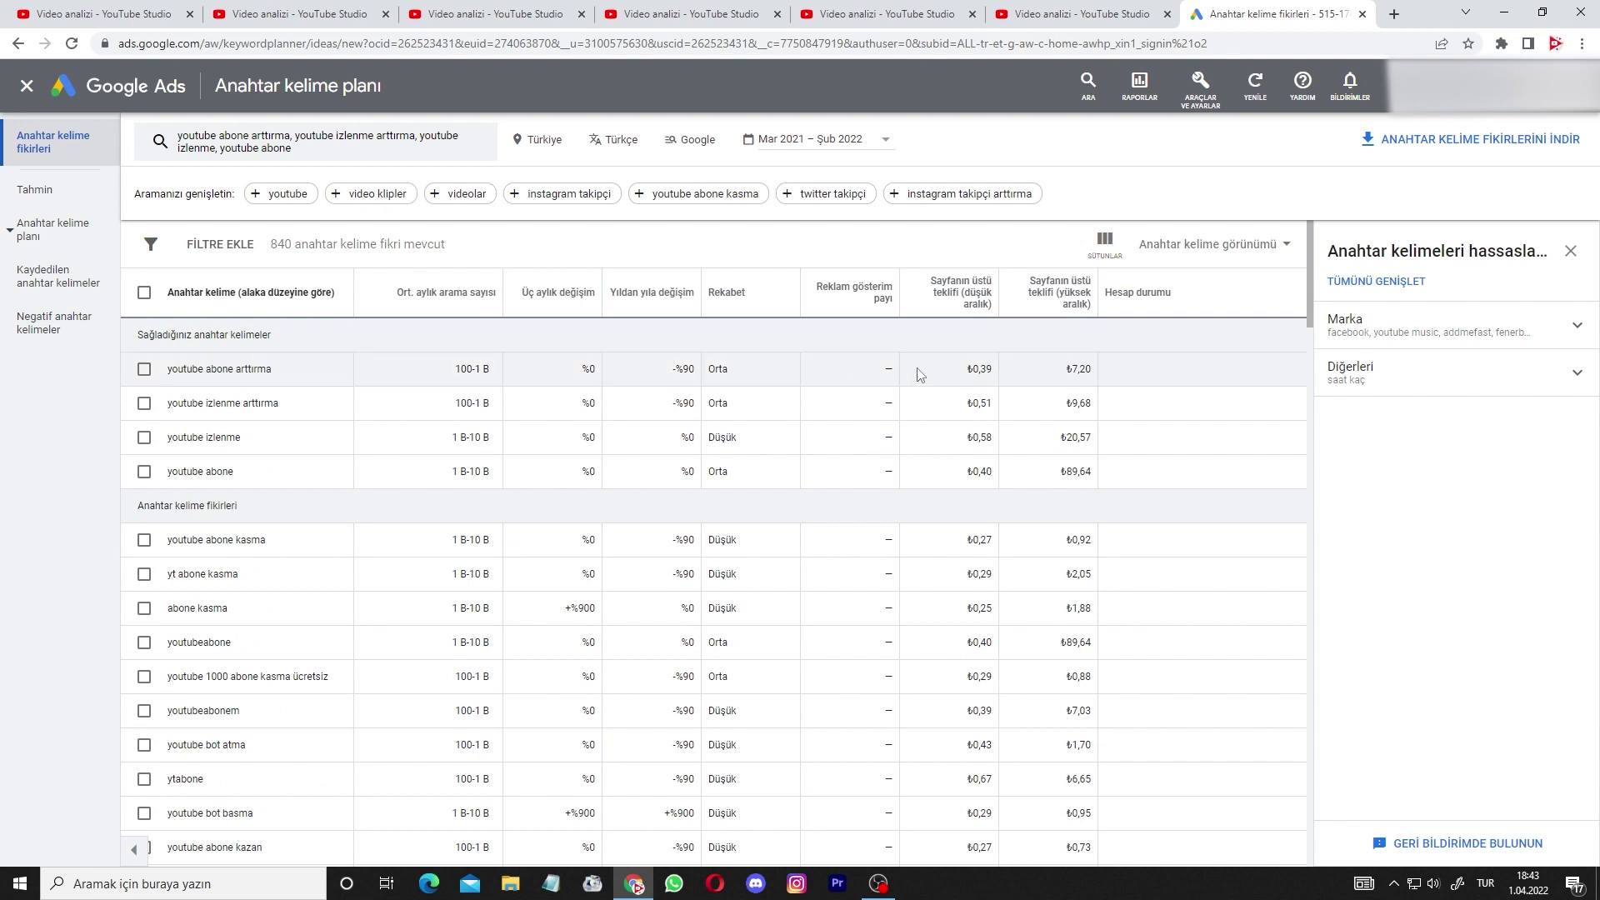
pyautogui.moveTo(917, 371); pyautogui.dragTo(325, 417)
pyautogui.click(325, 419)
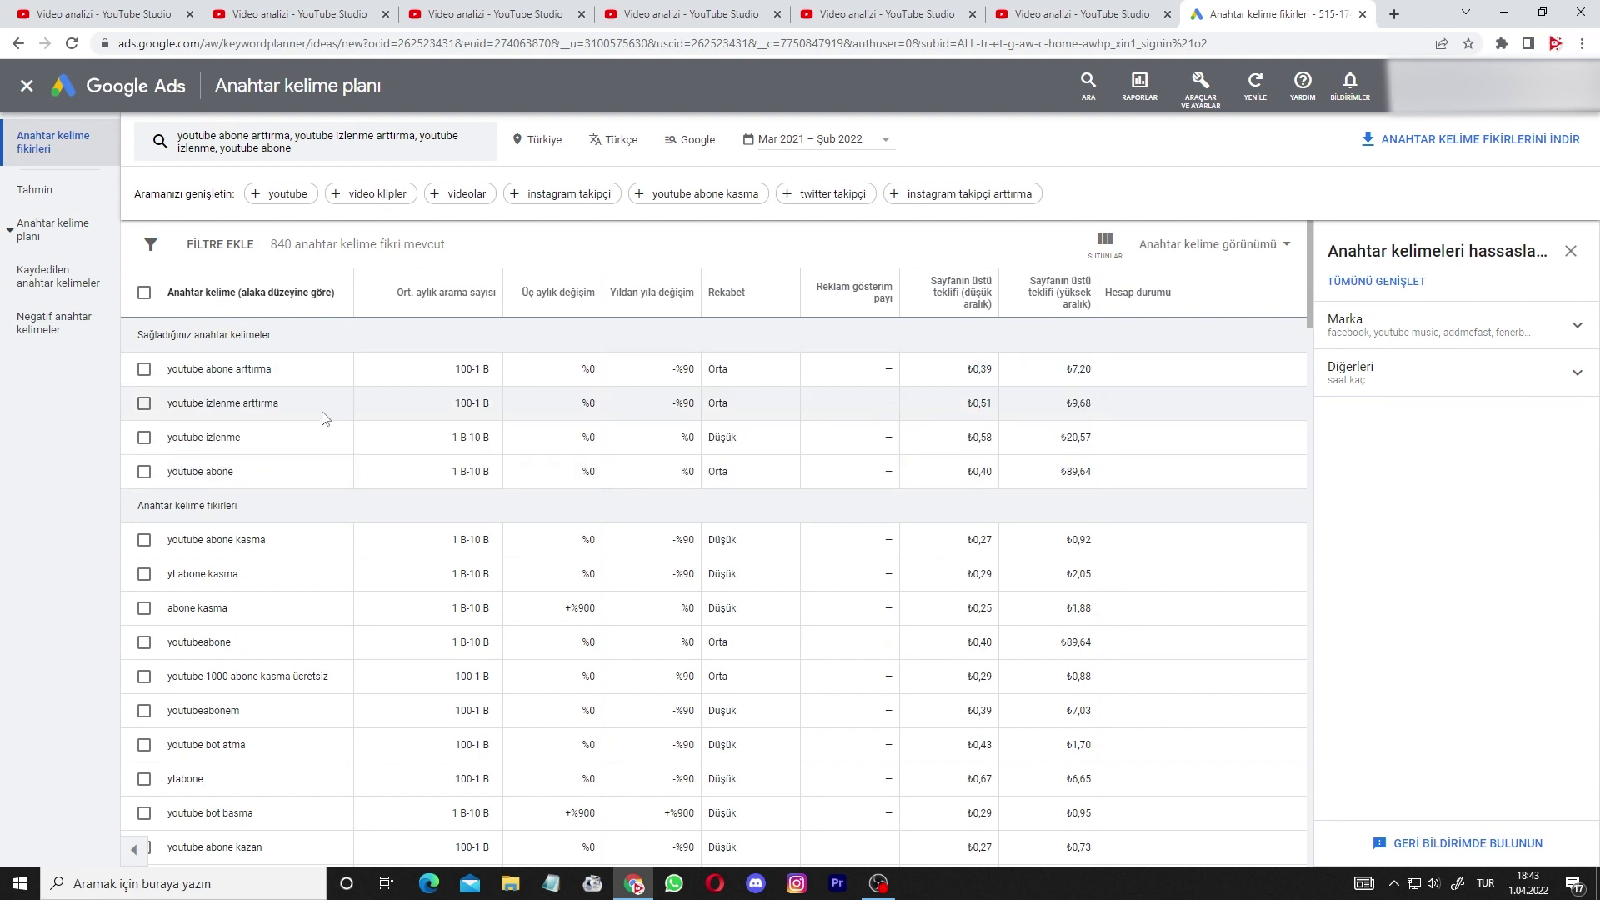
pyautogui.tripleClick(243, 366)
pyautogui.moveTo(891, 366); pyautogui.dragTo(1114, 379)
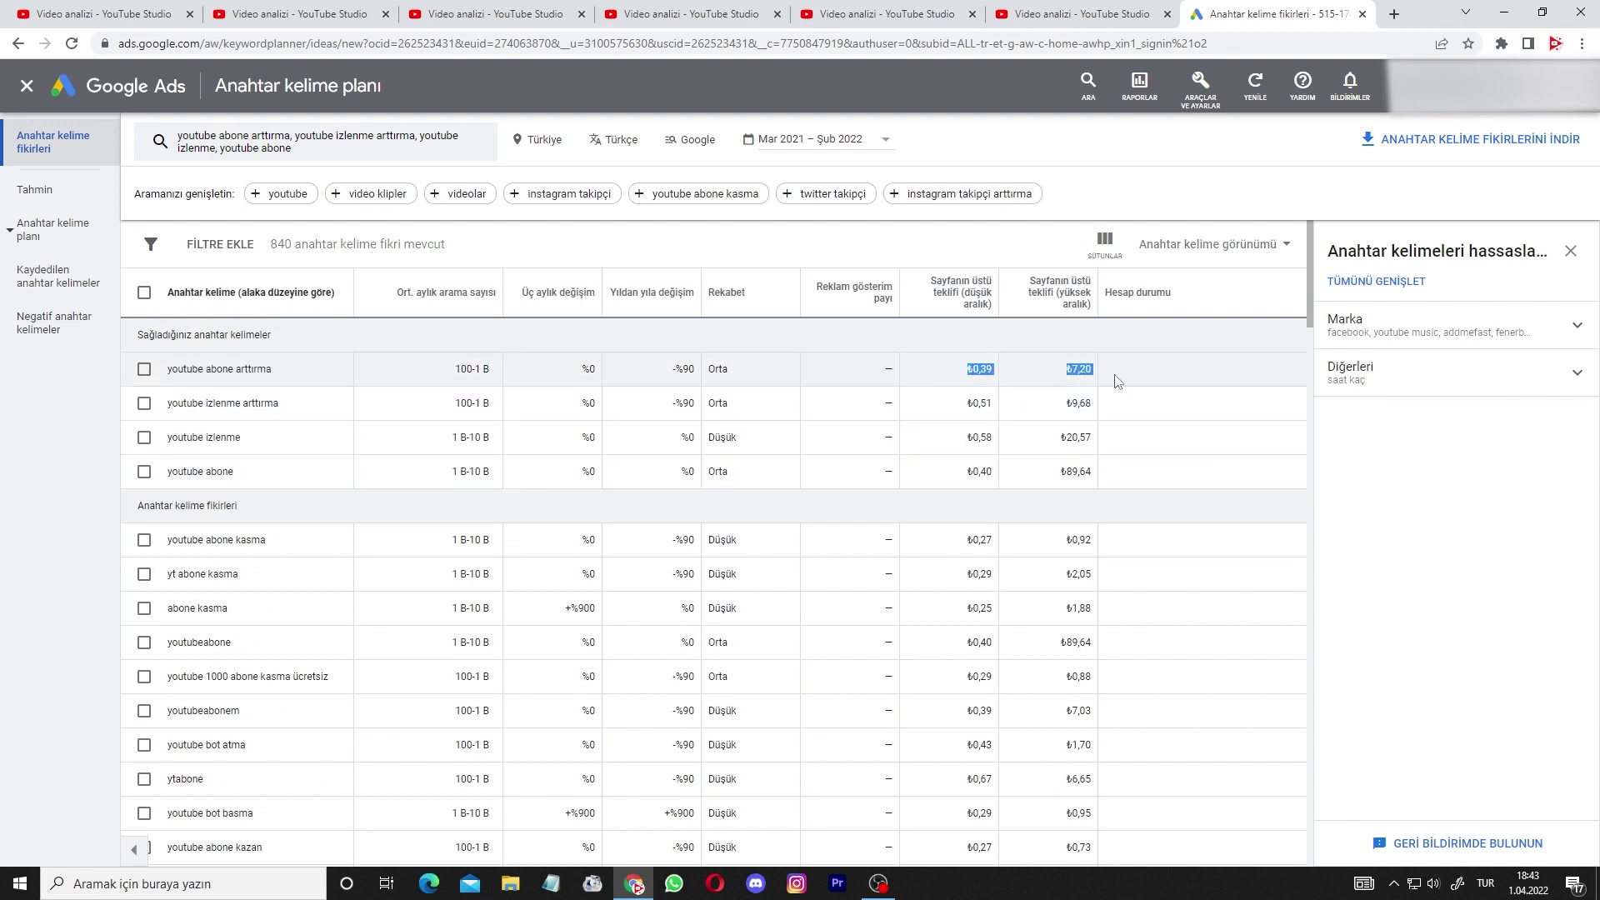
# Reopen the search terms for editing, then translate "youtube abone arttırma" from Turkish to English on the Google translation page and copy the translation.
pyautogui.click(316, 141)
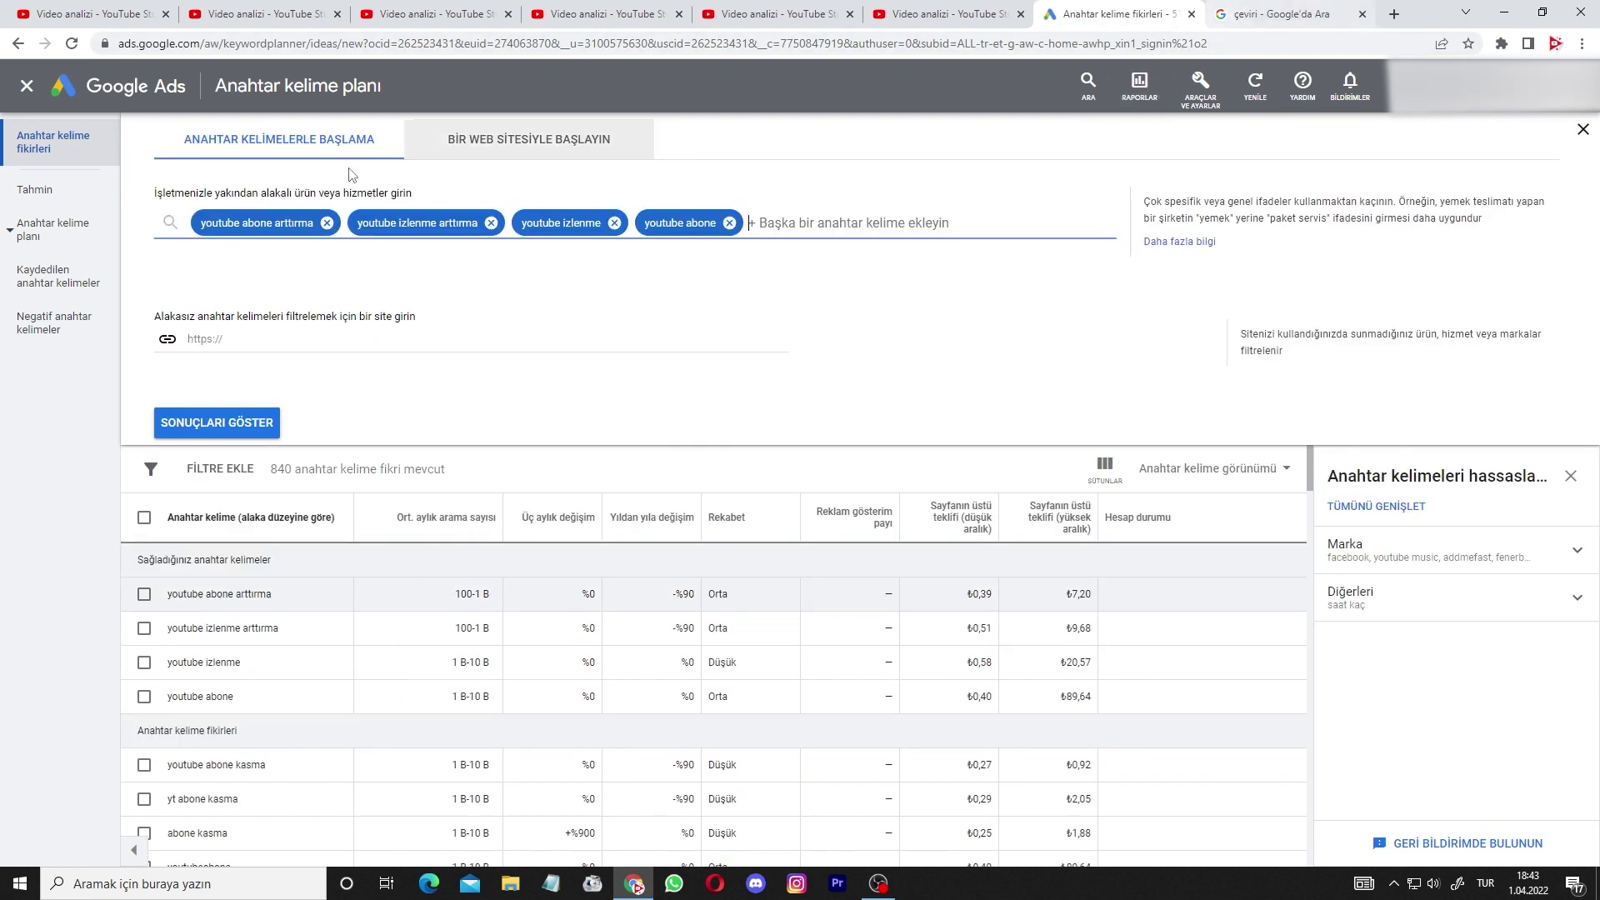
pyautogui.click(1237, 10)
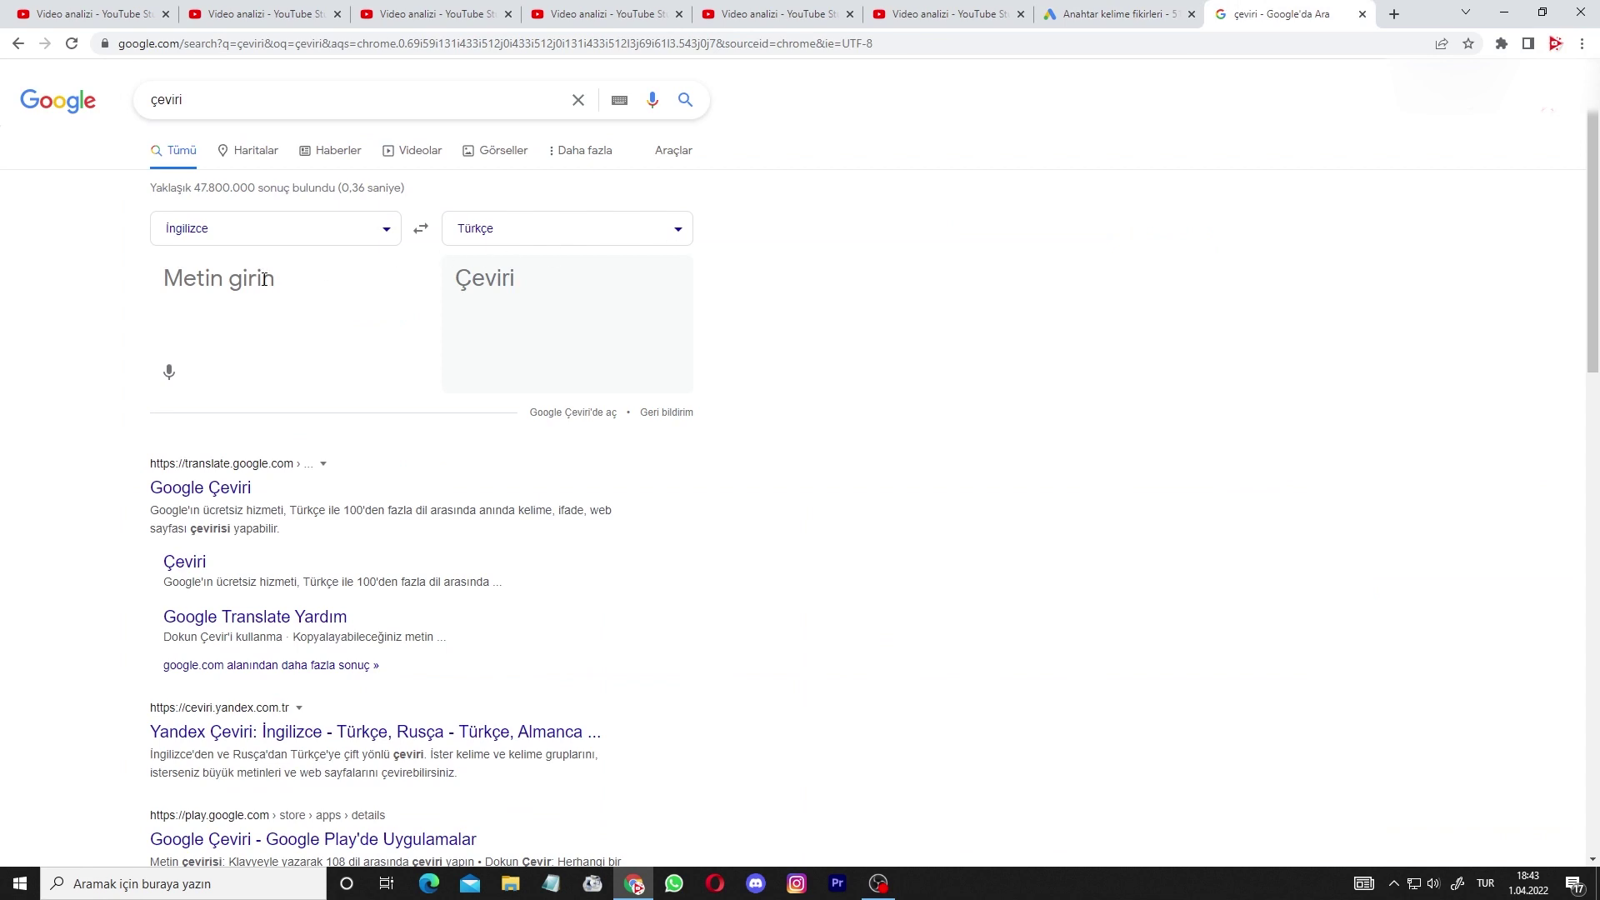
pyautogui.write('yo')
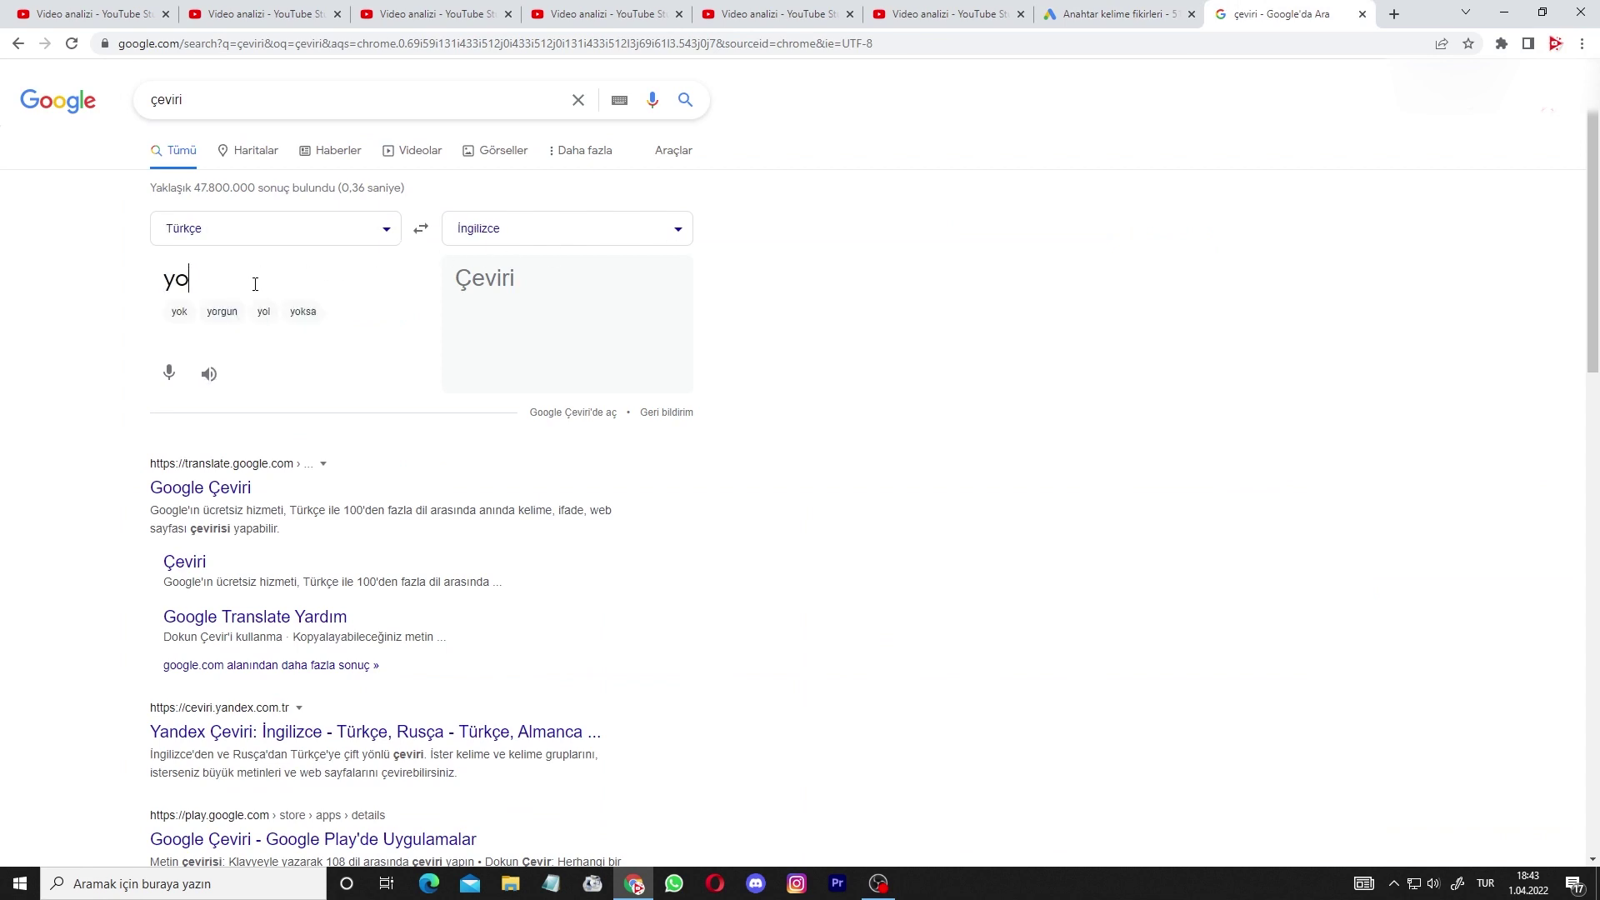
pyautogui.write('utube abone arttırma')
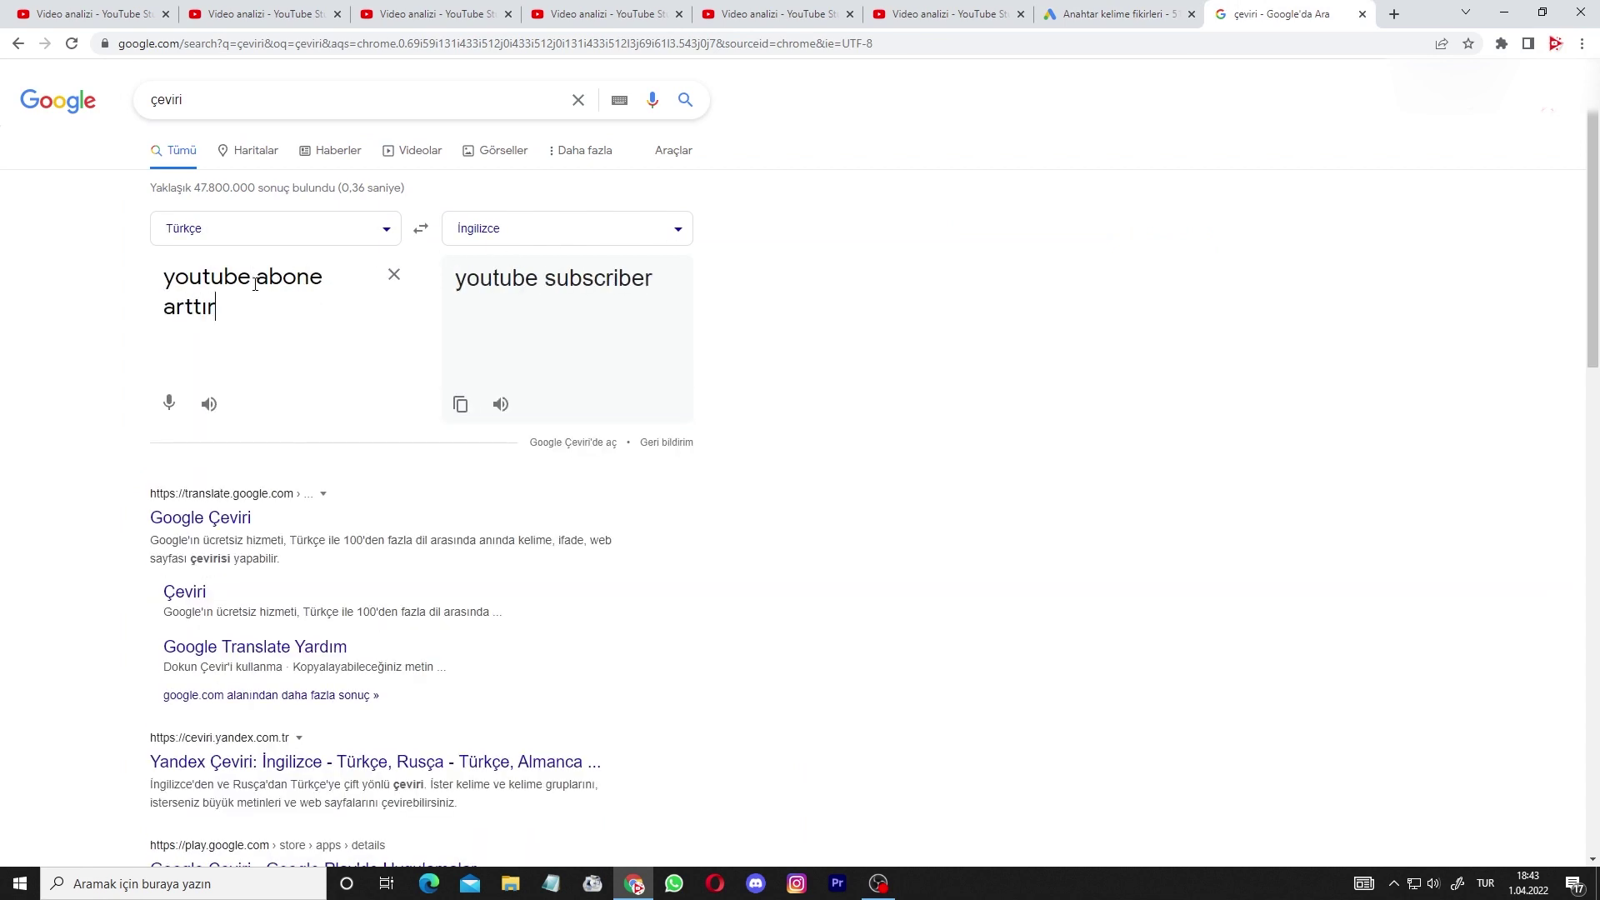
pyautogui.click(458, 406)
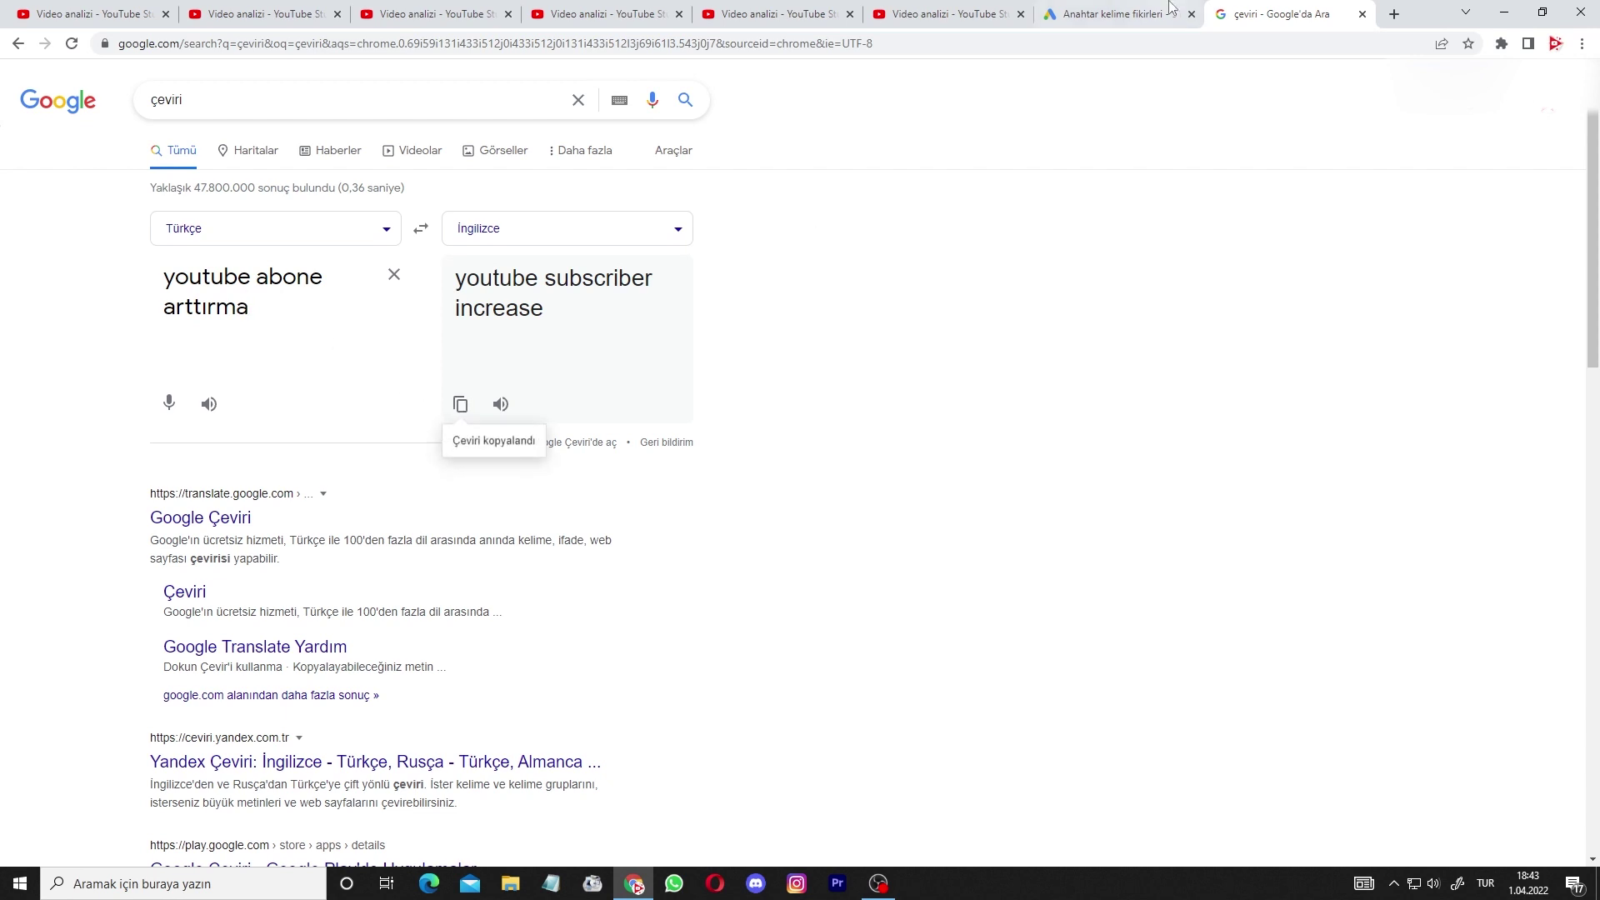
# Switch back to Google Ads and add the copied phrase "youtube subscriber increase" as another search term.
pyautogui.click(1167, 14)
pyautogui.click(818, 223)
pyautogui.hotkey('ctrl', 'v')
pyautogui.press('Return')
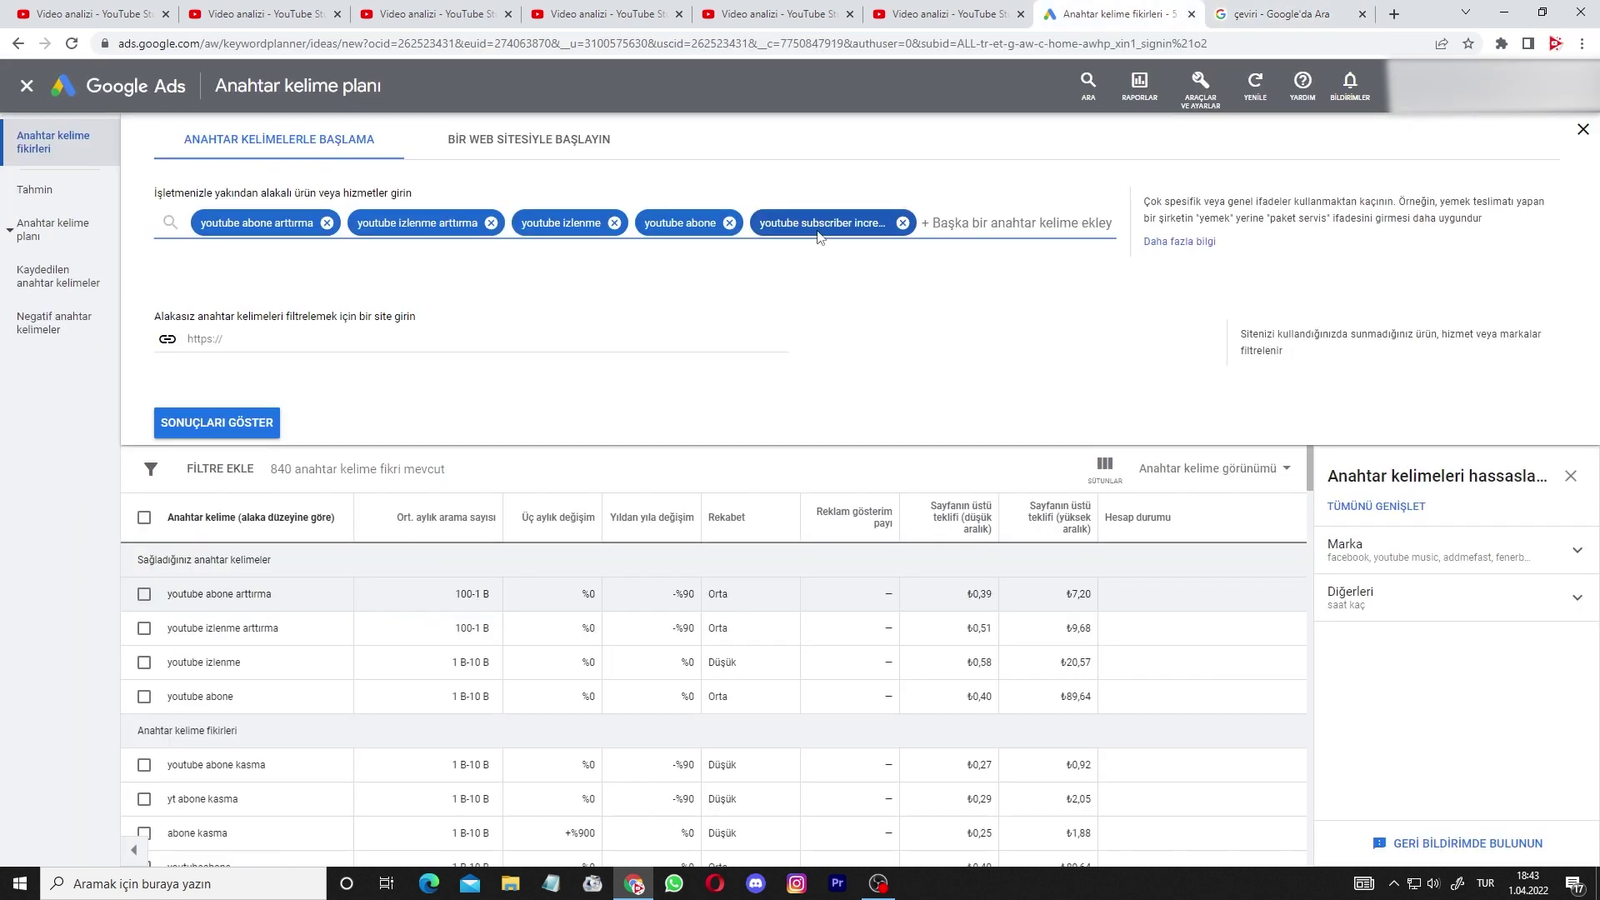
# Switch to the Google translation page, translate "youtube izlenme arttırma" from Turkish to English and copy the translation.
pyautogui.click(1284, 10)
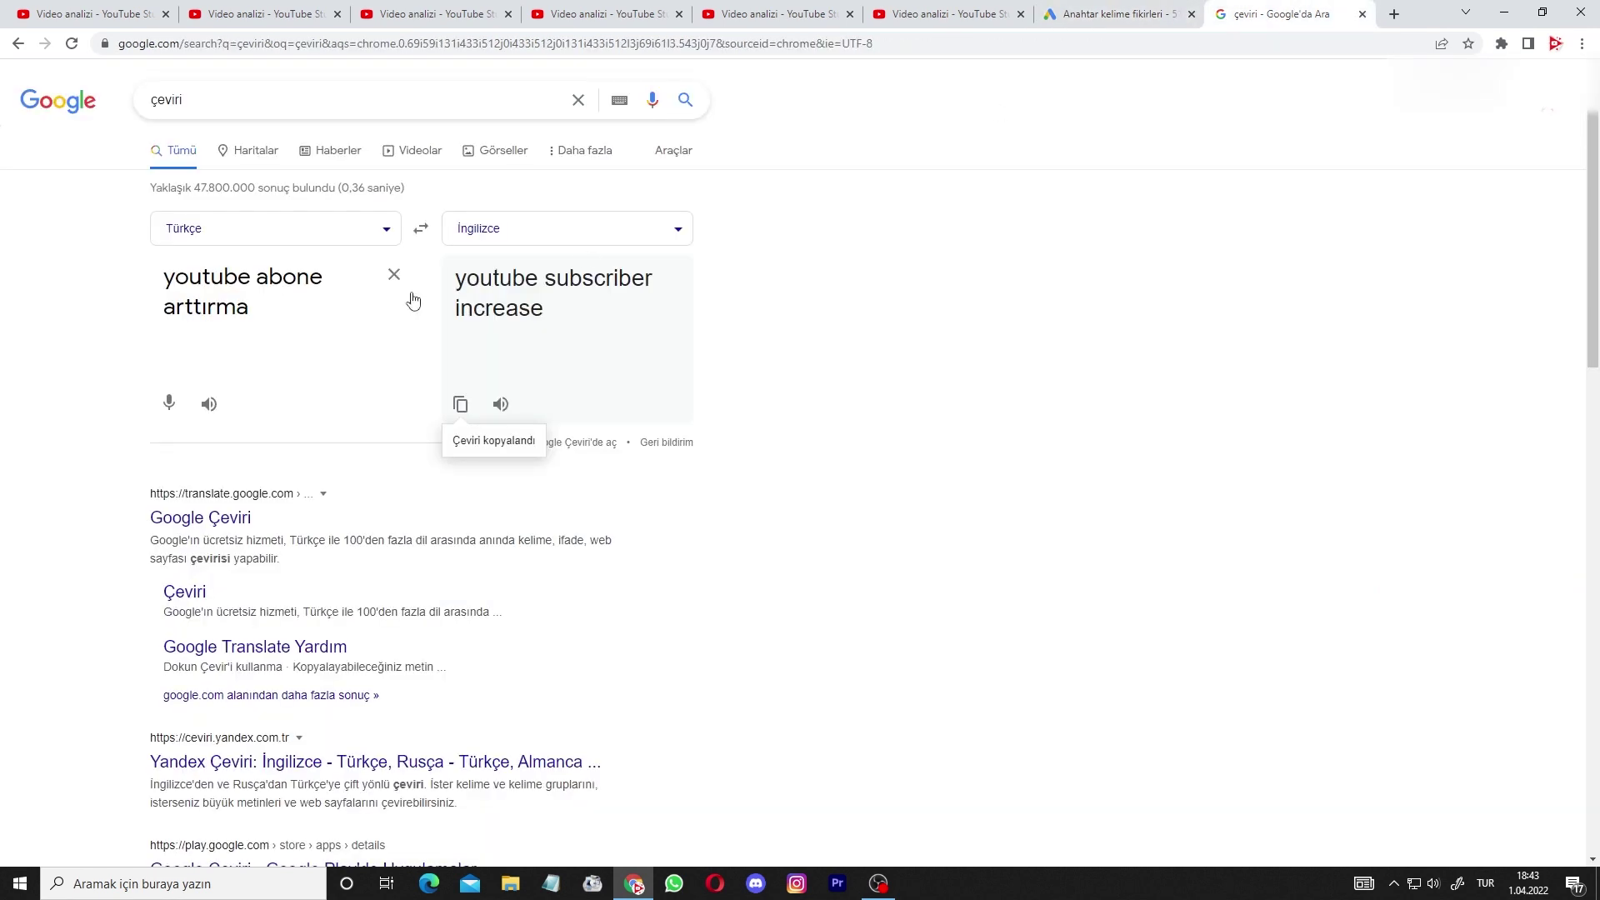
pyautogui.tripleClick(283, 279)
pyautogui.write('youtube izlenme arttırma')
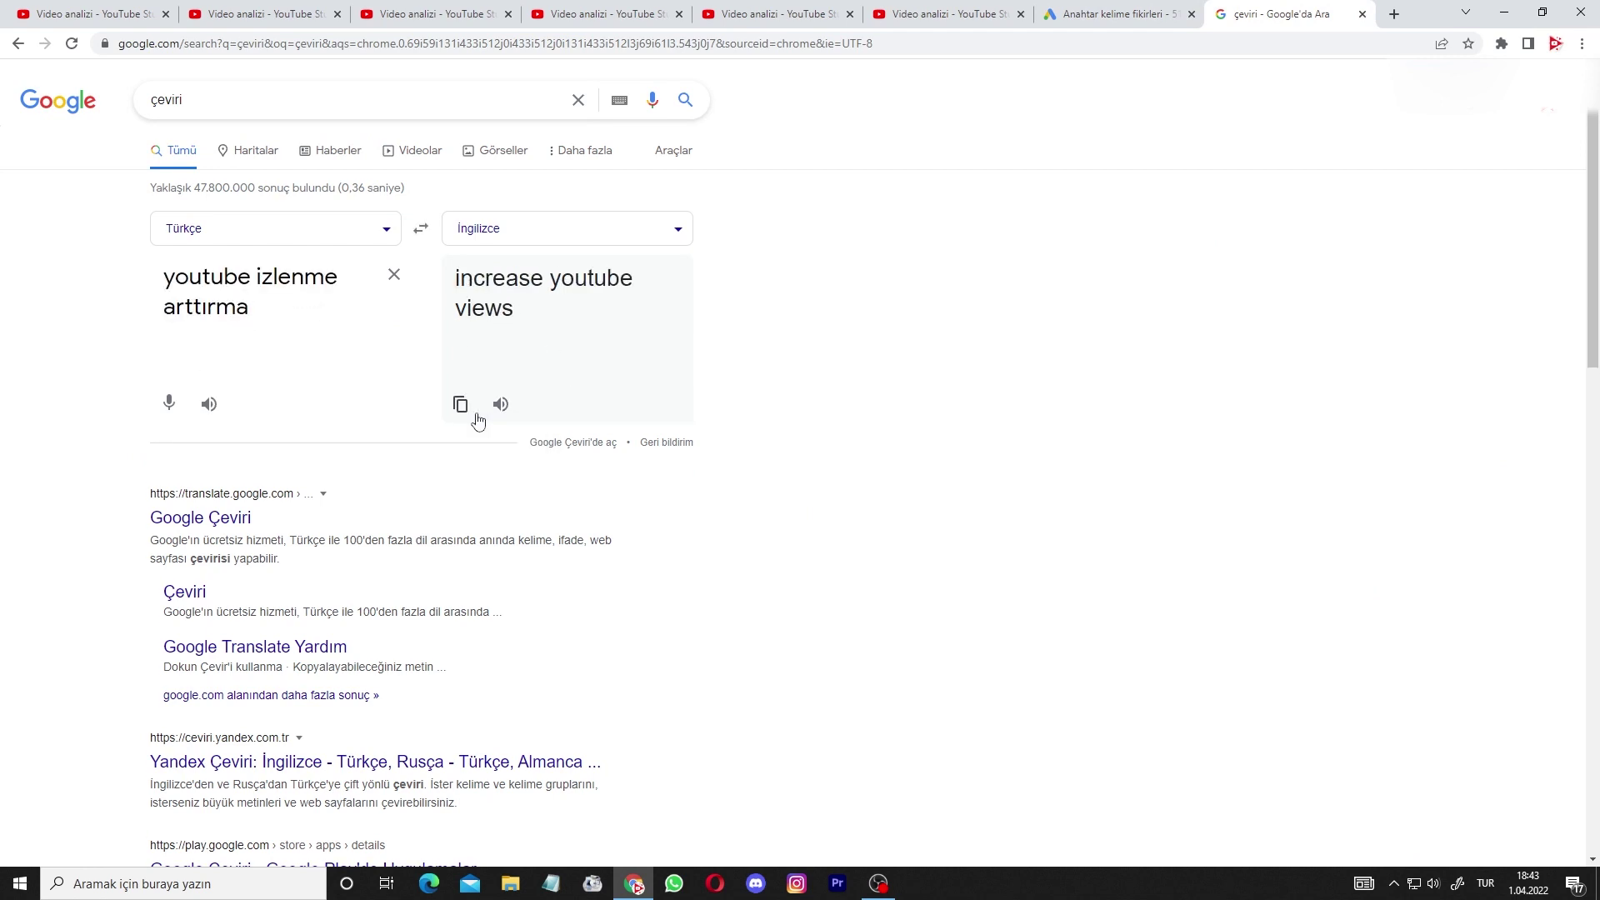
pyautogui.click(460, 404)
# Back in Google Ads, replace the Turkish terms with "increase youtube views", "youtube views" and "youtube subscriber" beside "youtube subscriber increase", and get the results.
pyautogui.click(1117, 14)
pyautogui.click(967, 225)
pyautogui.hotkey('ctrl', 'v')
pyautogui.press('Return')
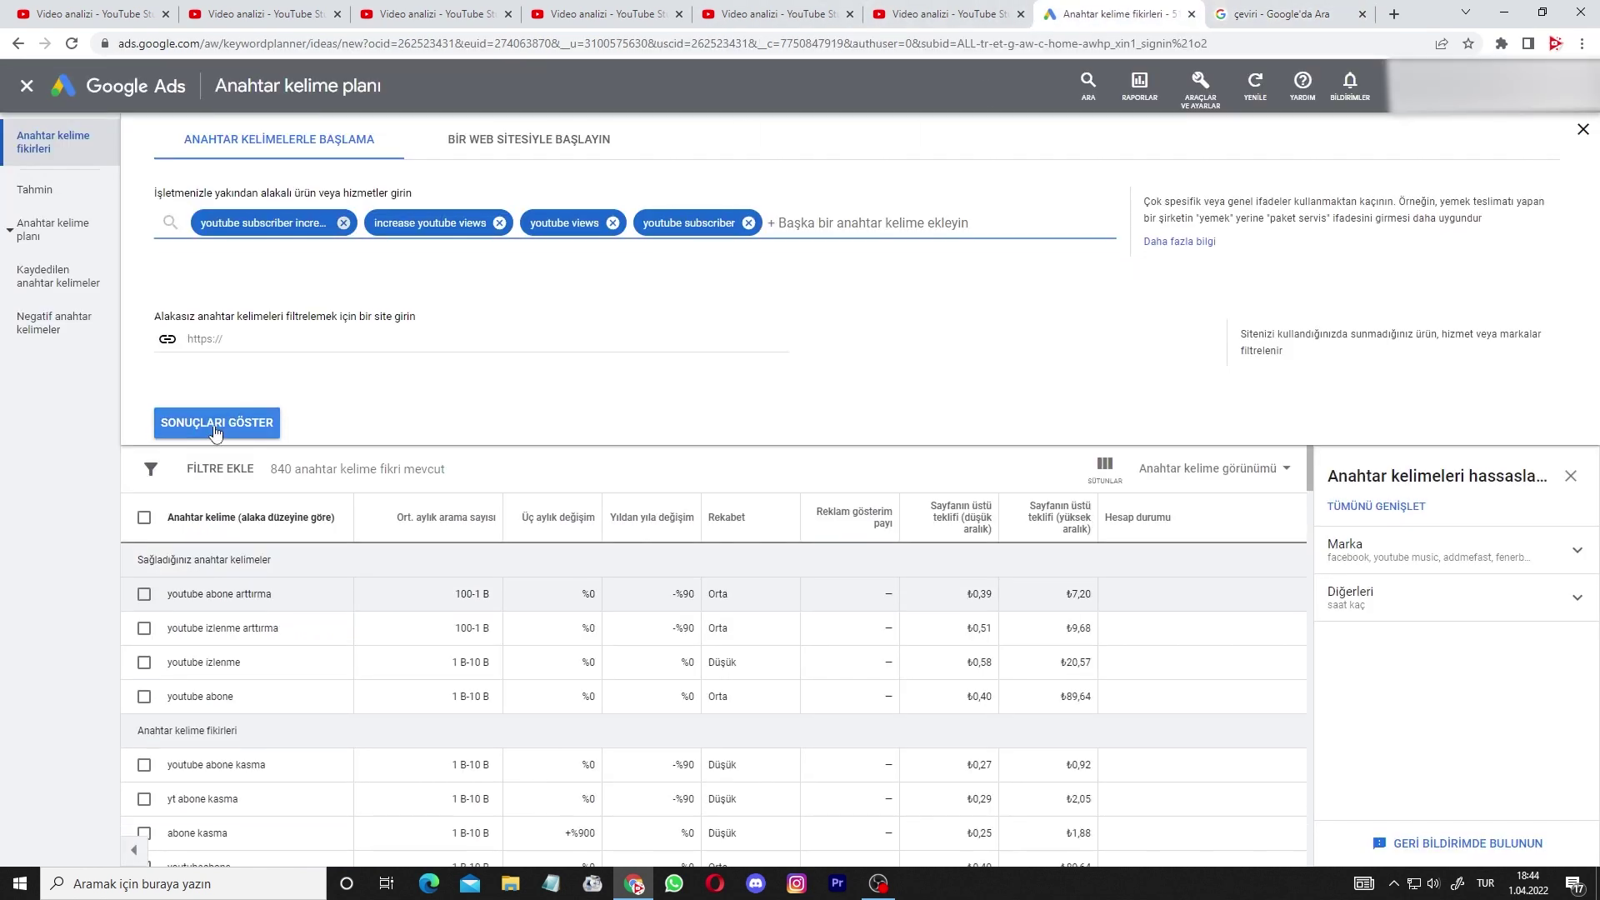
pyautogui.click(216, 432)
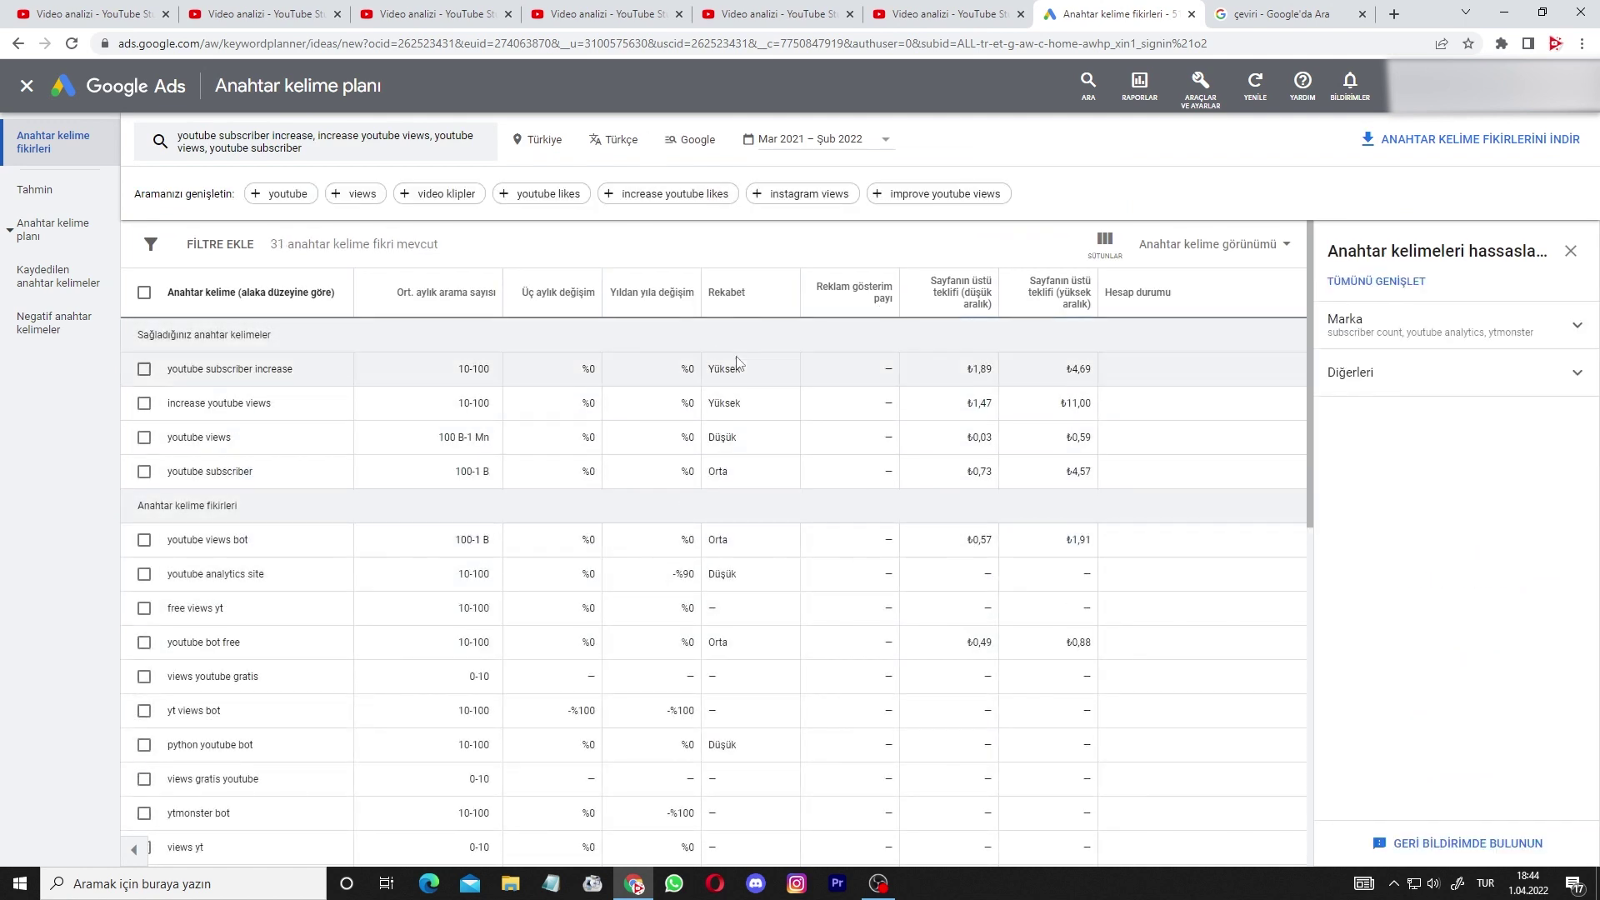
# Change the targeted location from Türkiye to the United States (Amerika Birleşik Devletleri) and save it.
pyautogui.click(550, 140)
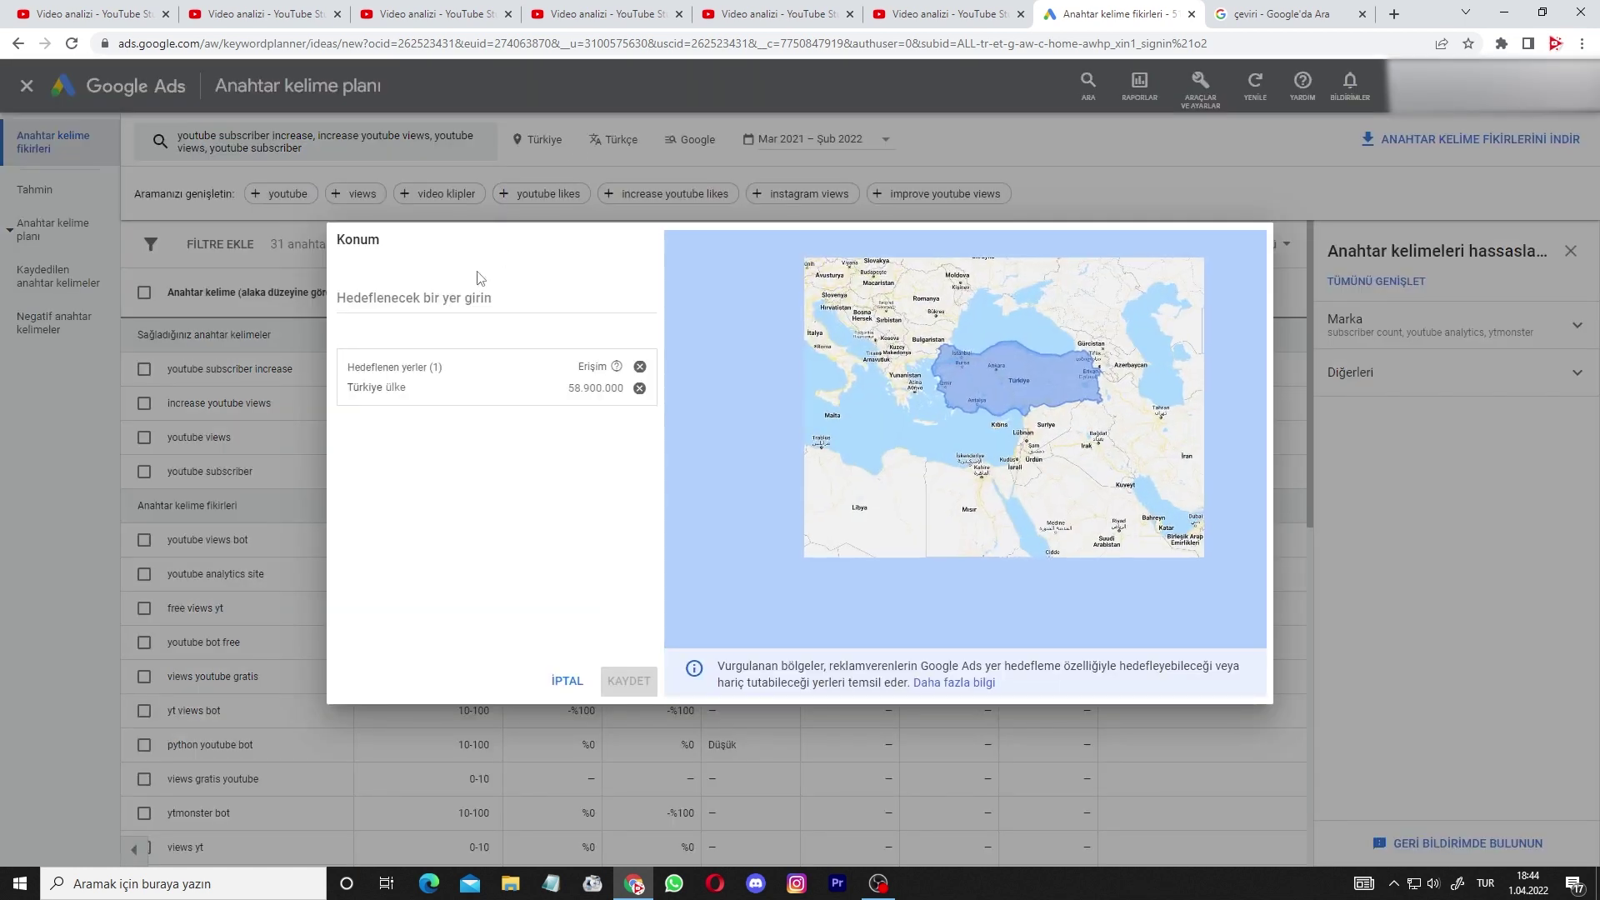
pyautogui.click(482, 294)
pyautogui.write('amer')
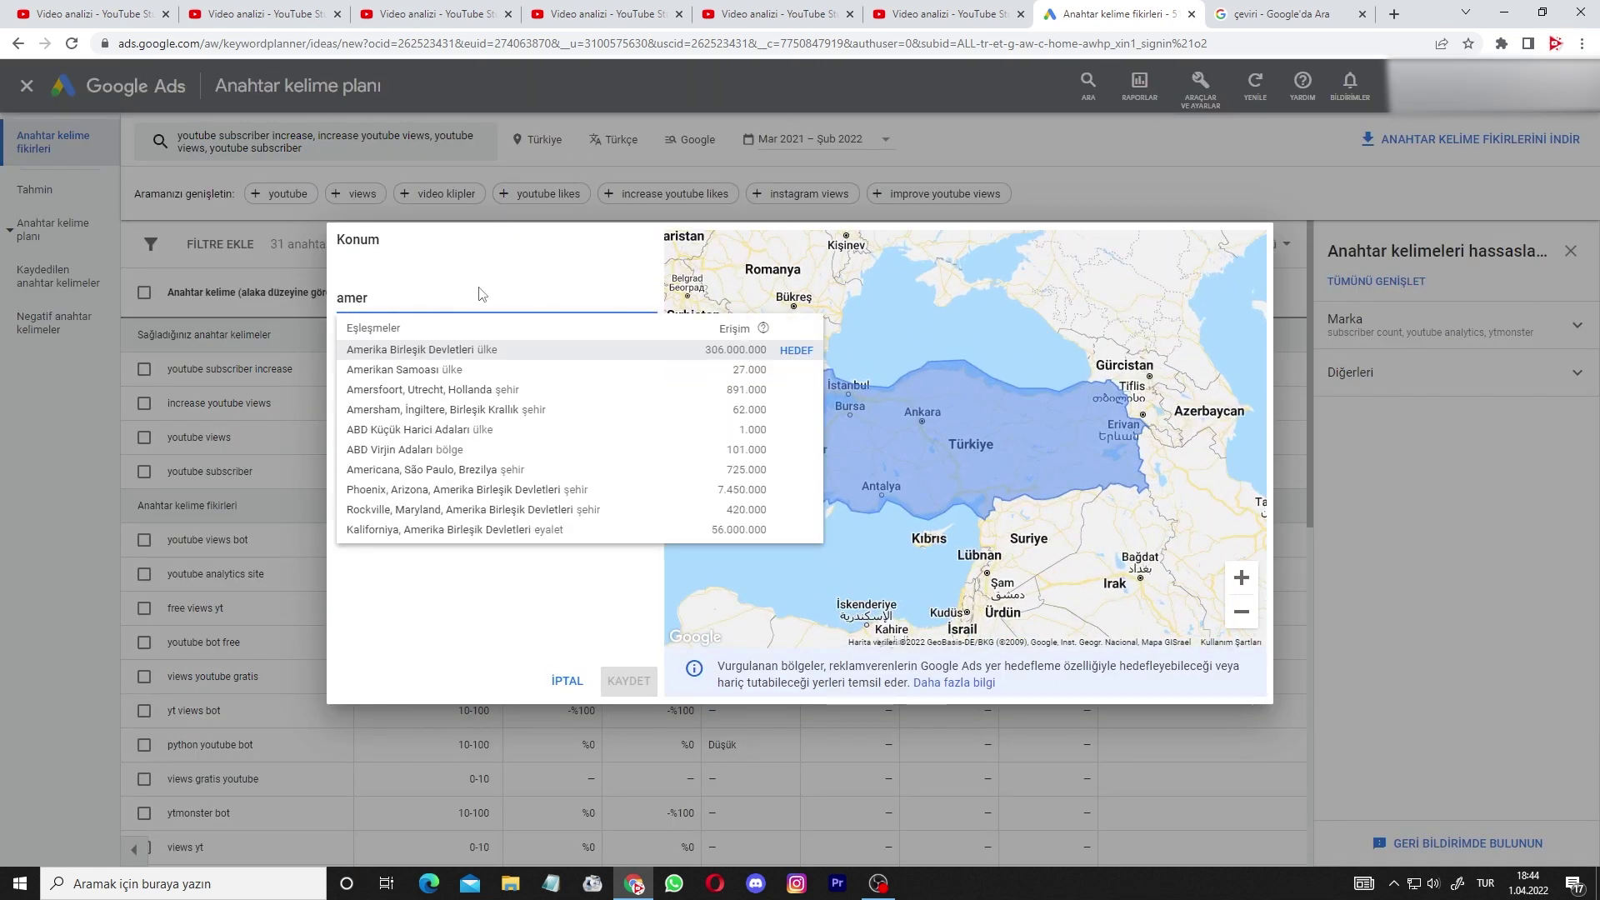
pyautogui.click(462, 350)
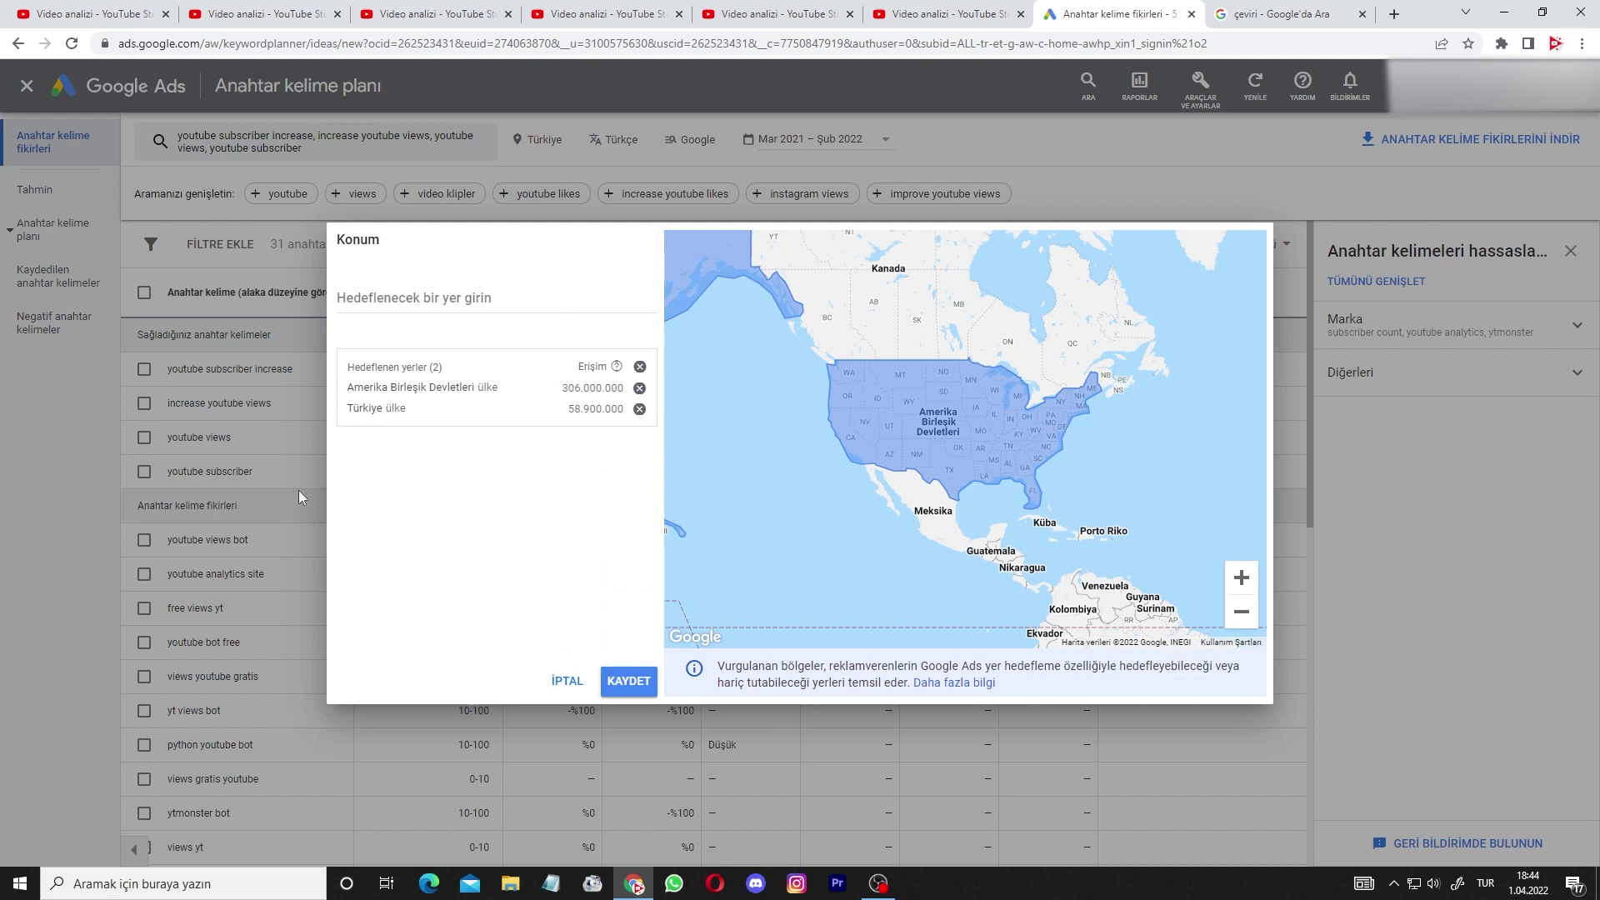
pyautogui.click(639, 409)
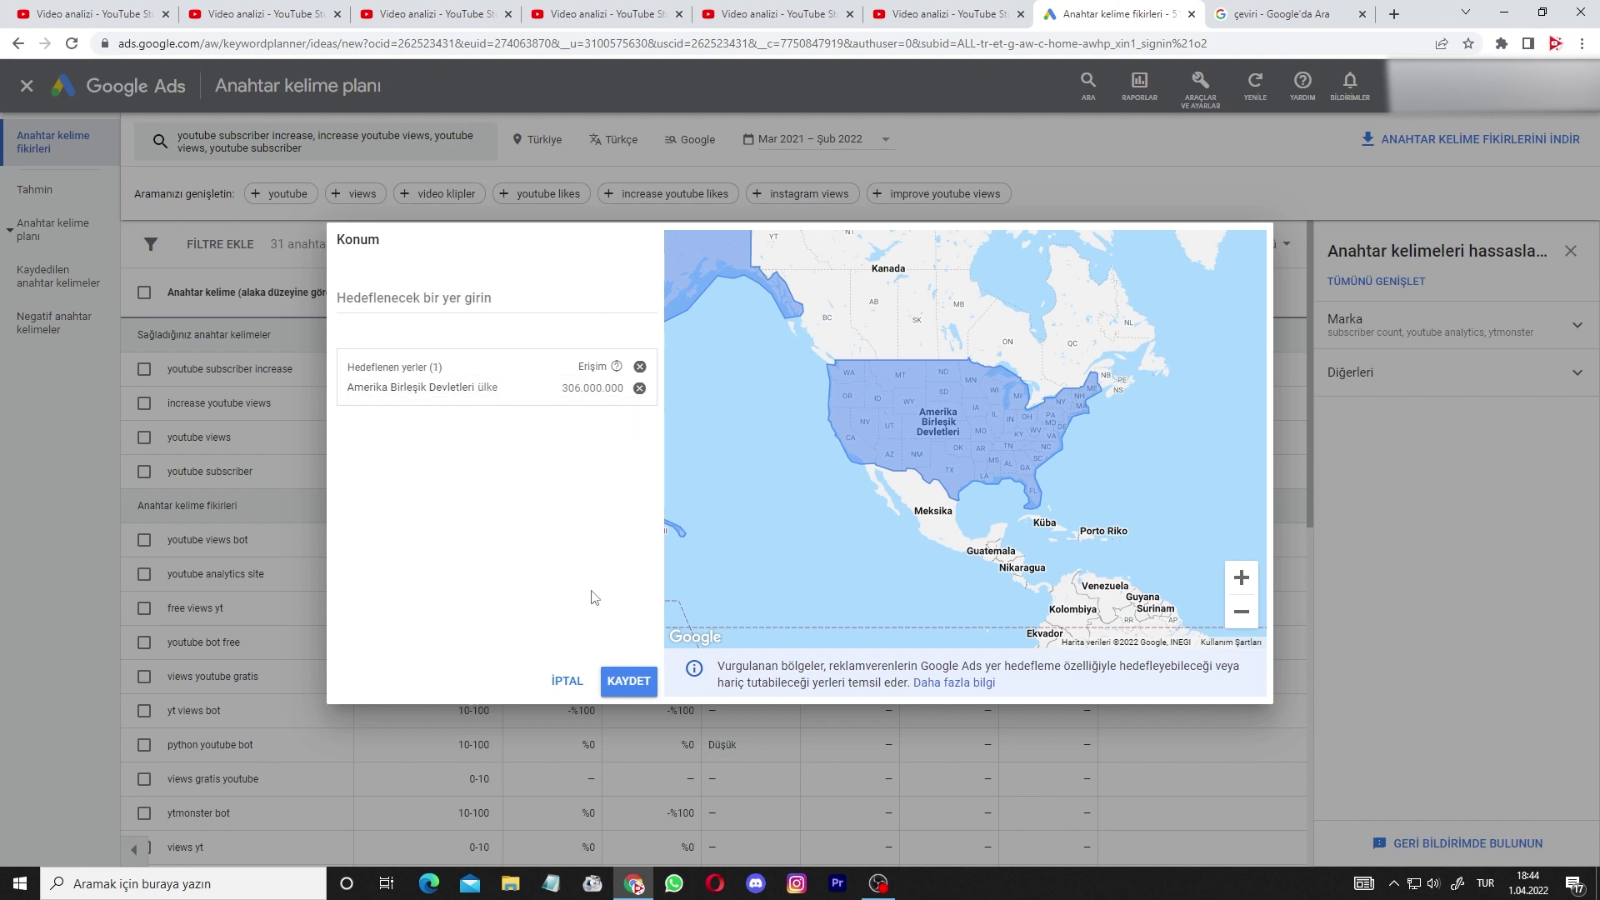
pyautogui.click(625, 679)
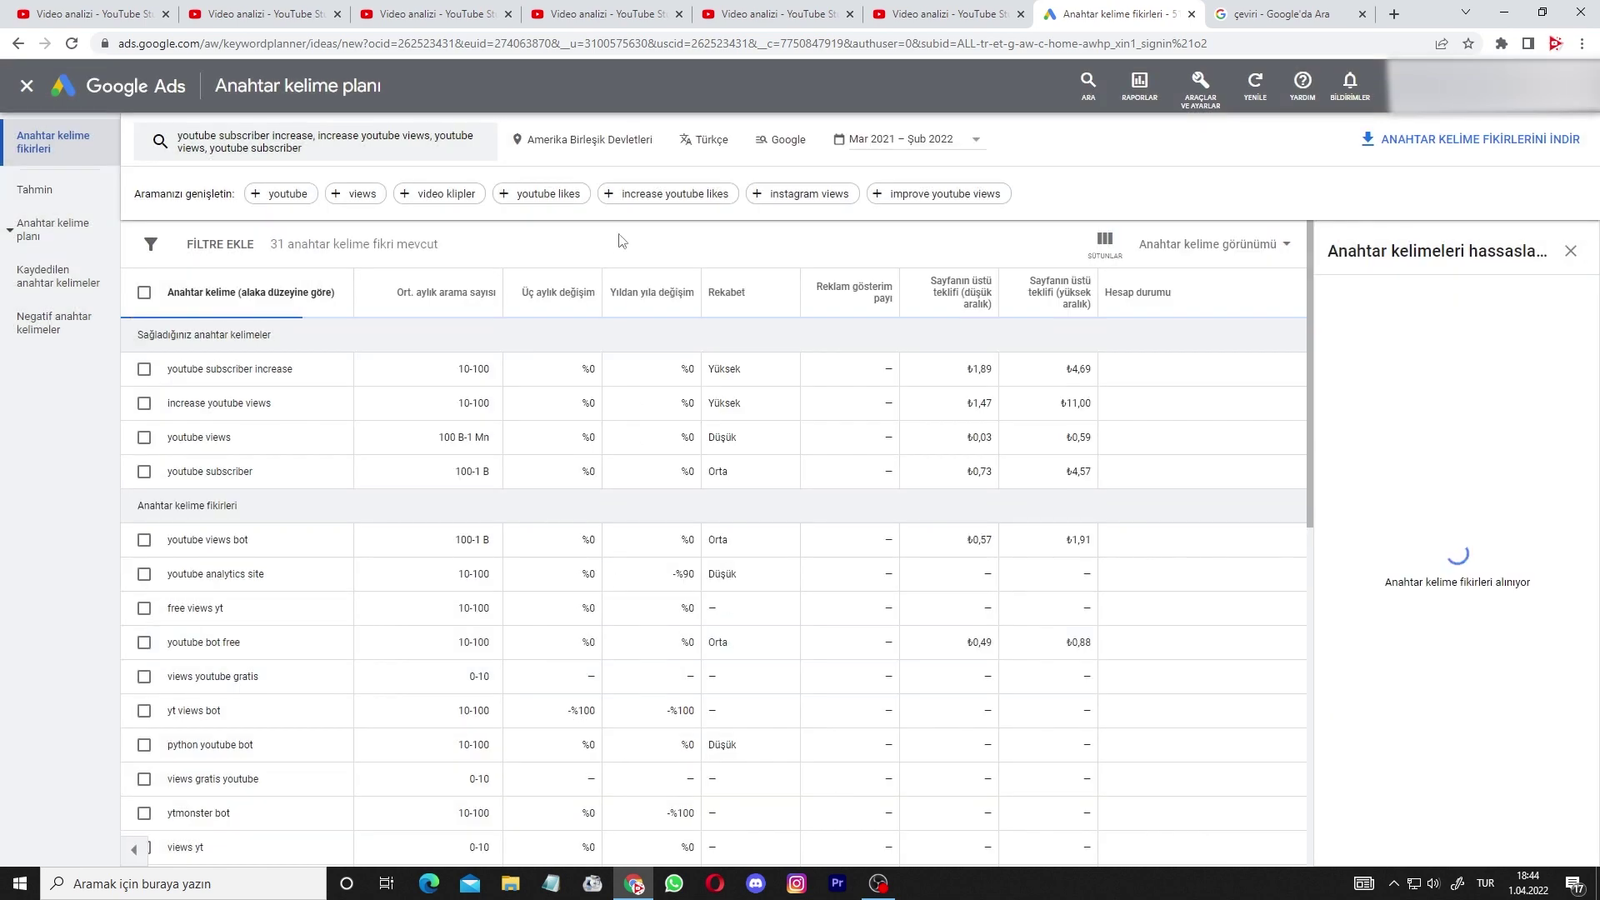
# Set the keyword language to English (İngilizce).
pyautogui.click(713, 140)
pyautogui.scroll(-5, 740, 350)
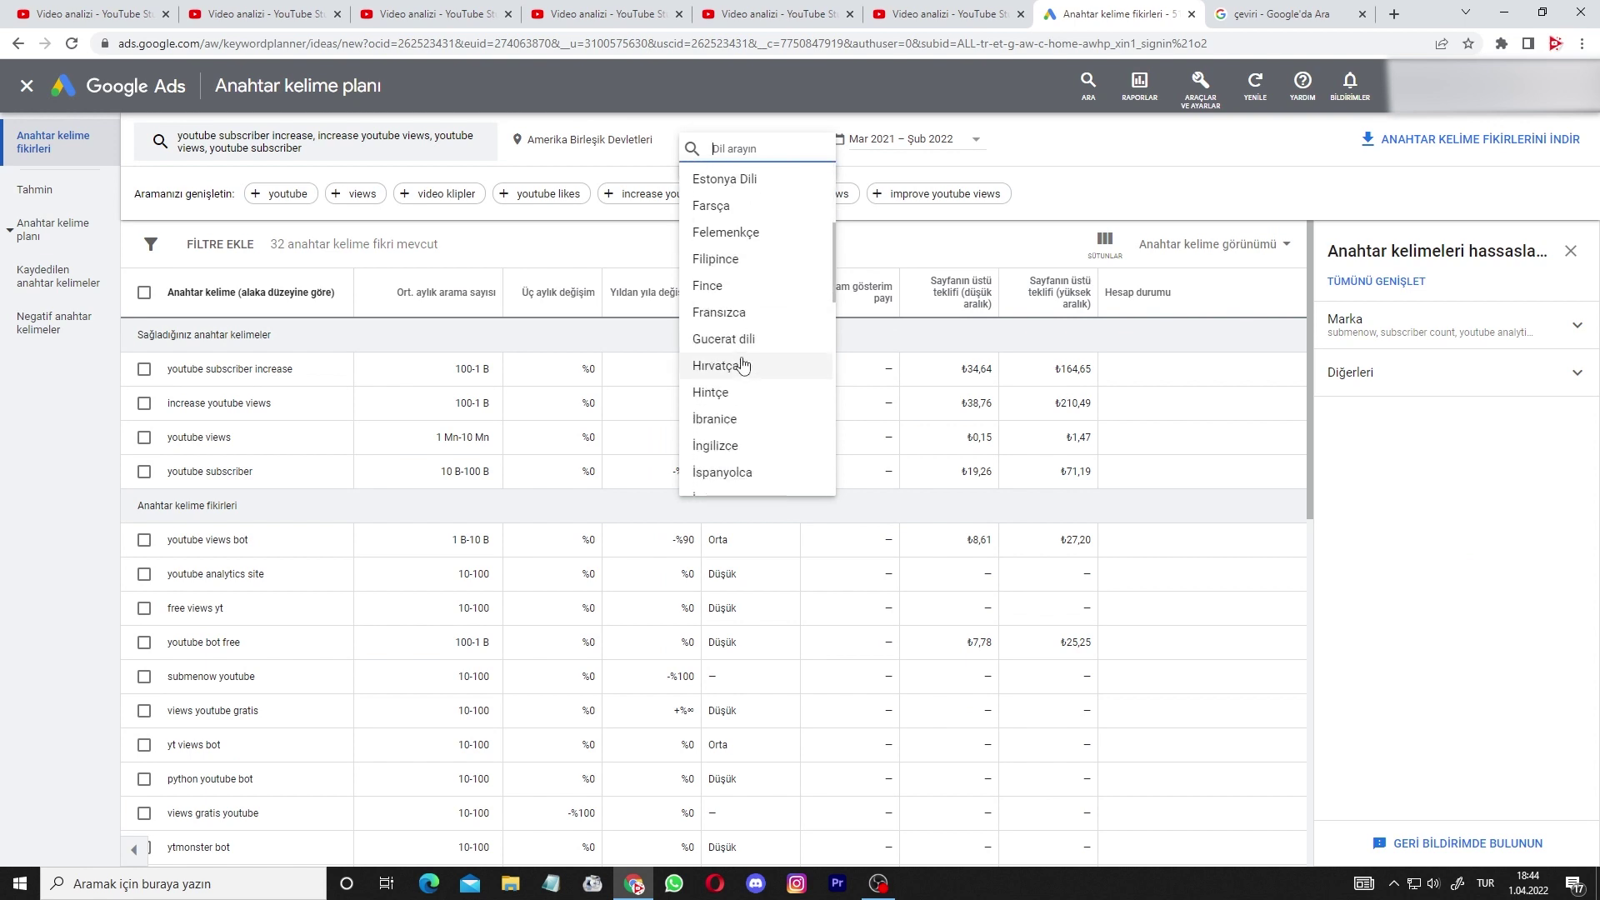
pyautogui.click(773, 282)
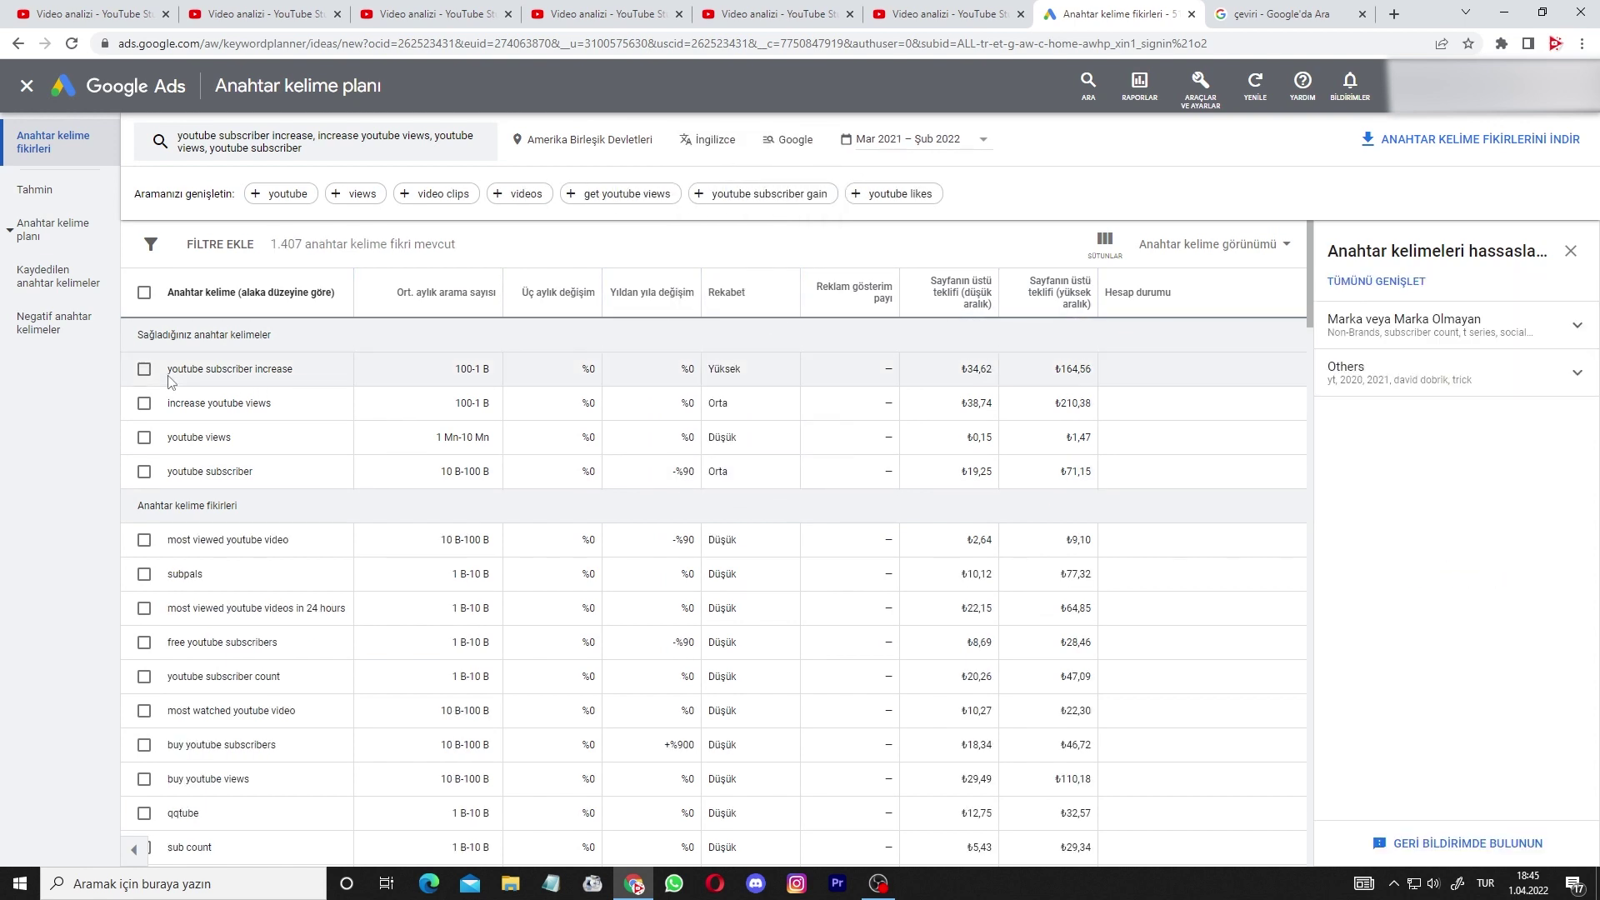
# Examine the low and high top-of-page bids of "youtube subscriber increase" and "increase youtube views" for the United States.
pyautogui.moveTo(169, 375); pyautogui.dragTo(310, 381)
pyautogui.moveTo(176, 403); pyautogui.dragTo(275, 405)
pyautogui.moveTo(950, 370); pyautogui.dragTo(1130, 382)
pyautogui.doubleClick(1124, 408)
pyautogui.click(1139, 416)
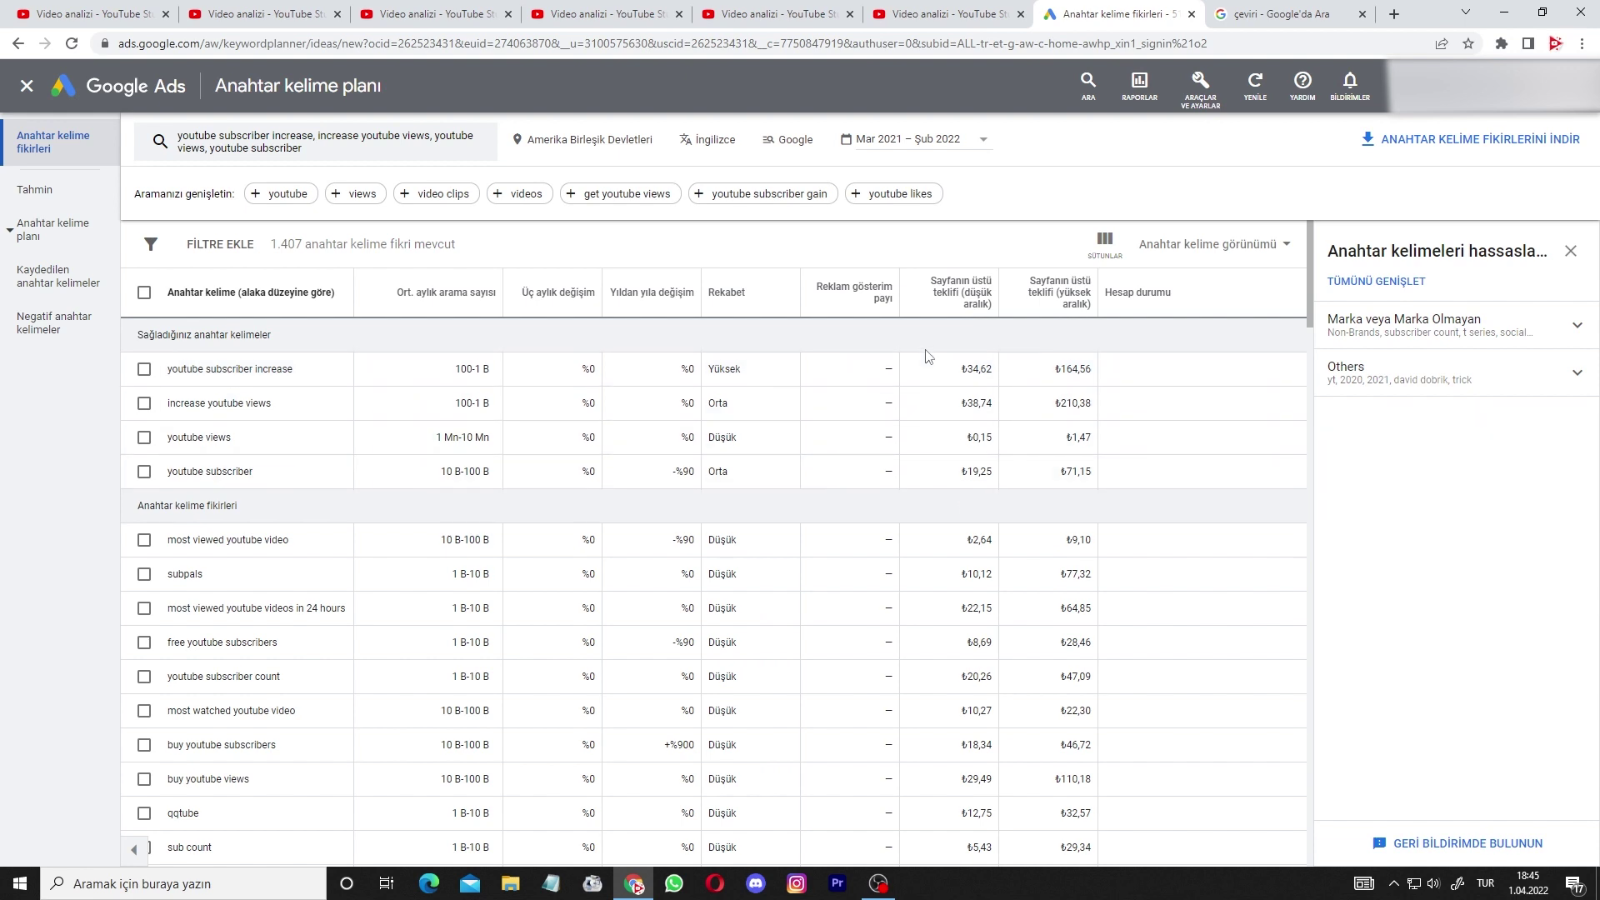
pyautogui.moveTo(936, 368); pyautogui.dragTo(947, 467)
pyautogui.click(954, 411)
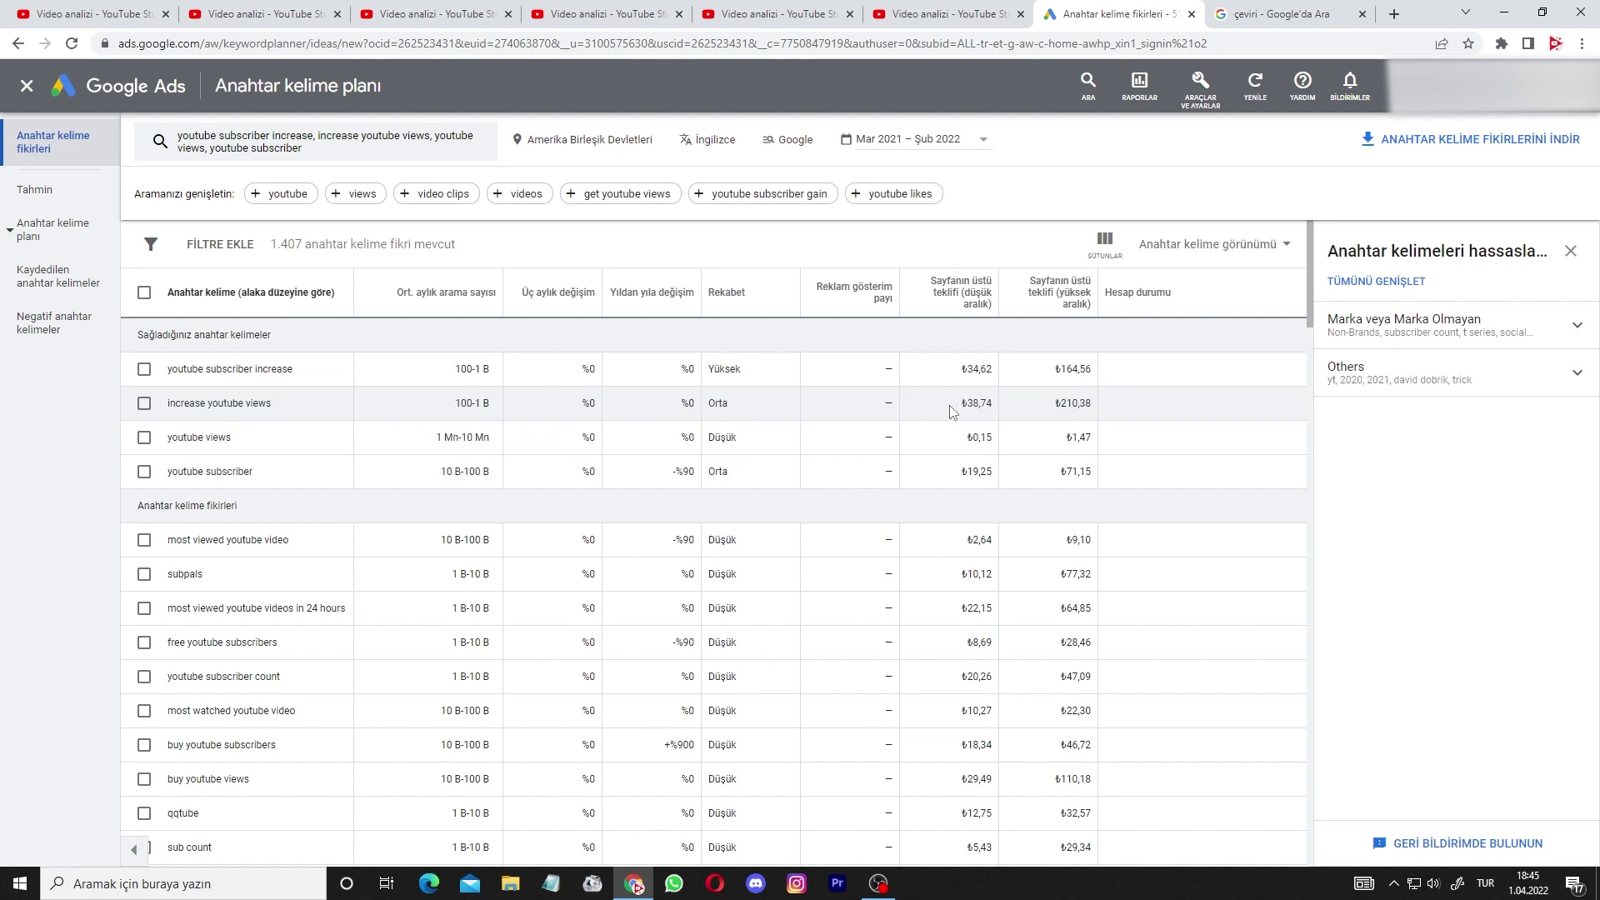
# Sort the English keyword ideas by low-range top-of-page bid, highest first, examine the bids, and return the list to relevance order.
pyautogui.click(961, 293)
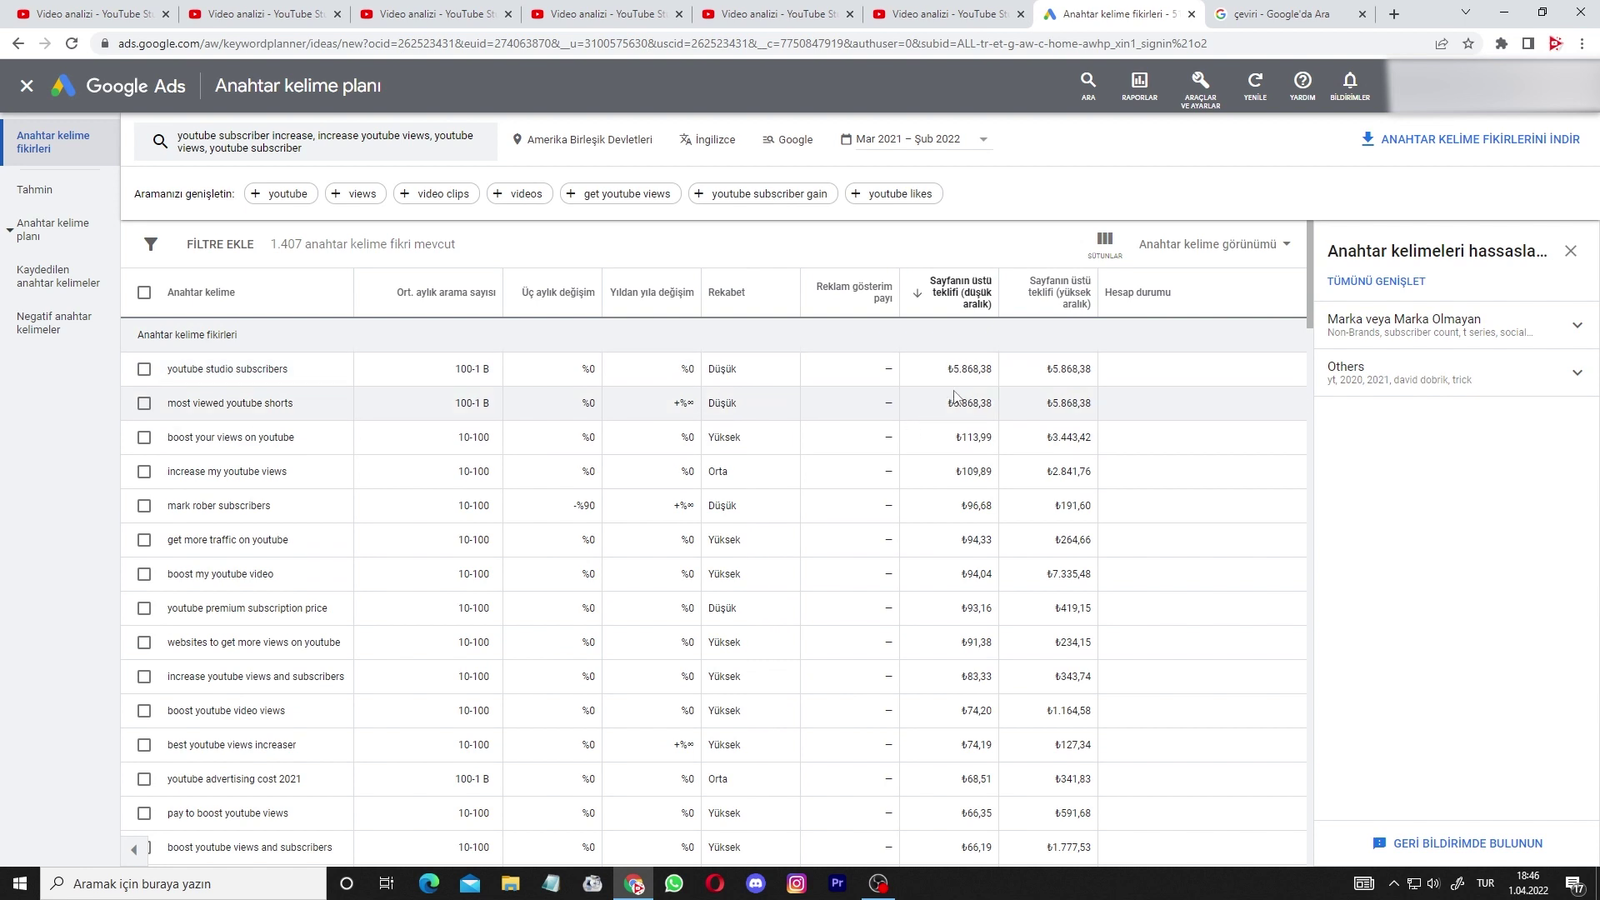
pyautogui.moveTo(952, 368); pyautogui.dragTo(1131, 768)
pyautogui.click(1075, 667)
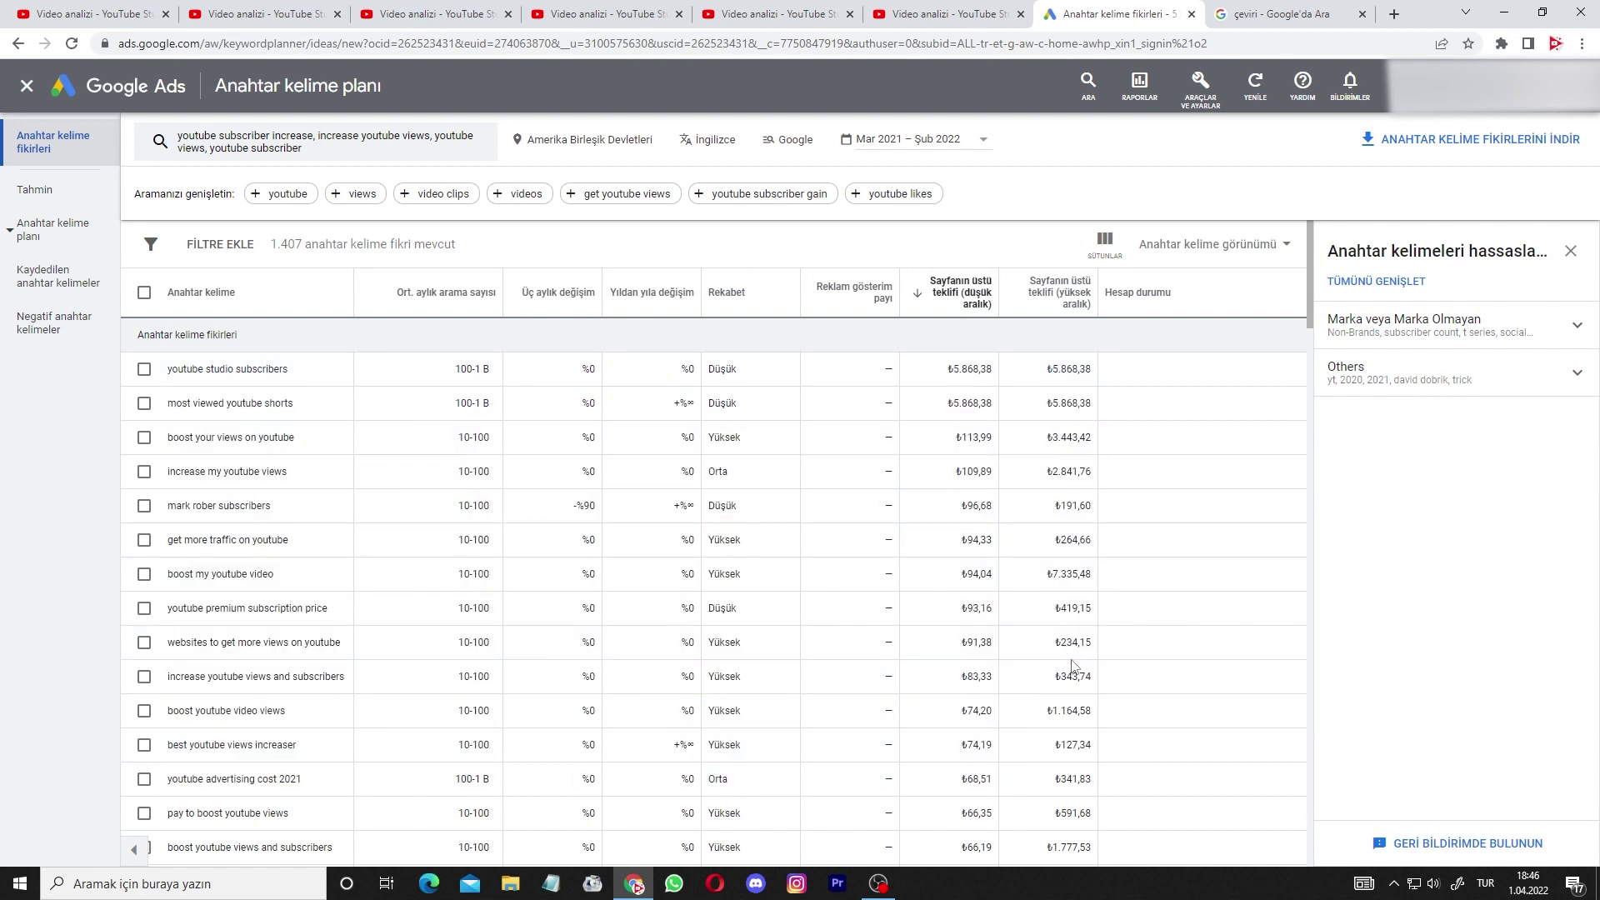
pyautogui.click(242, 305)
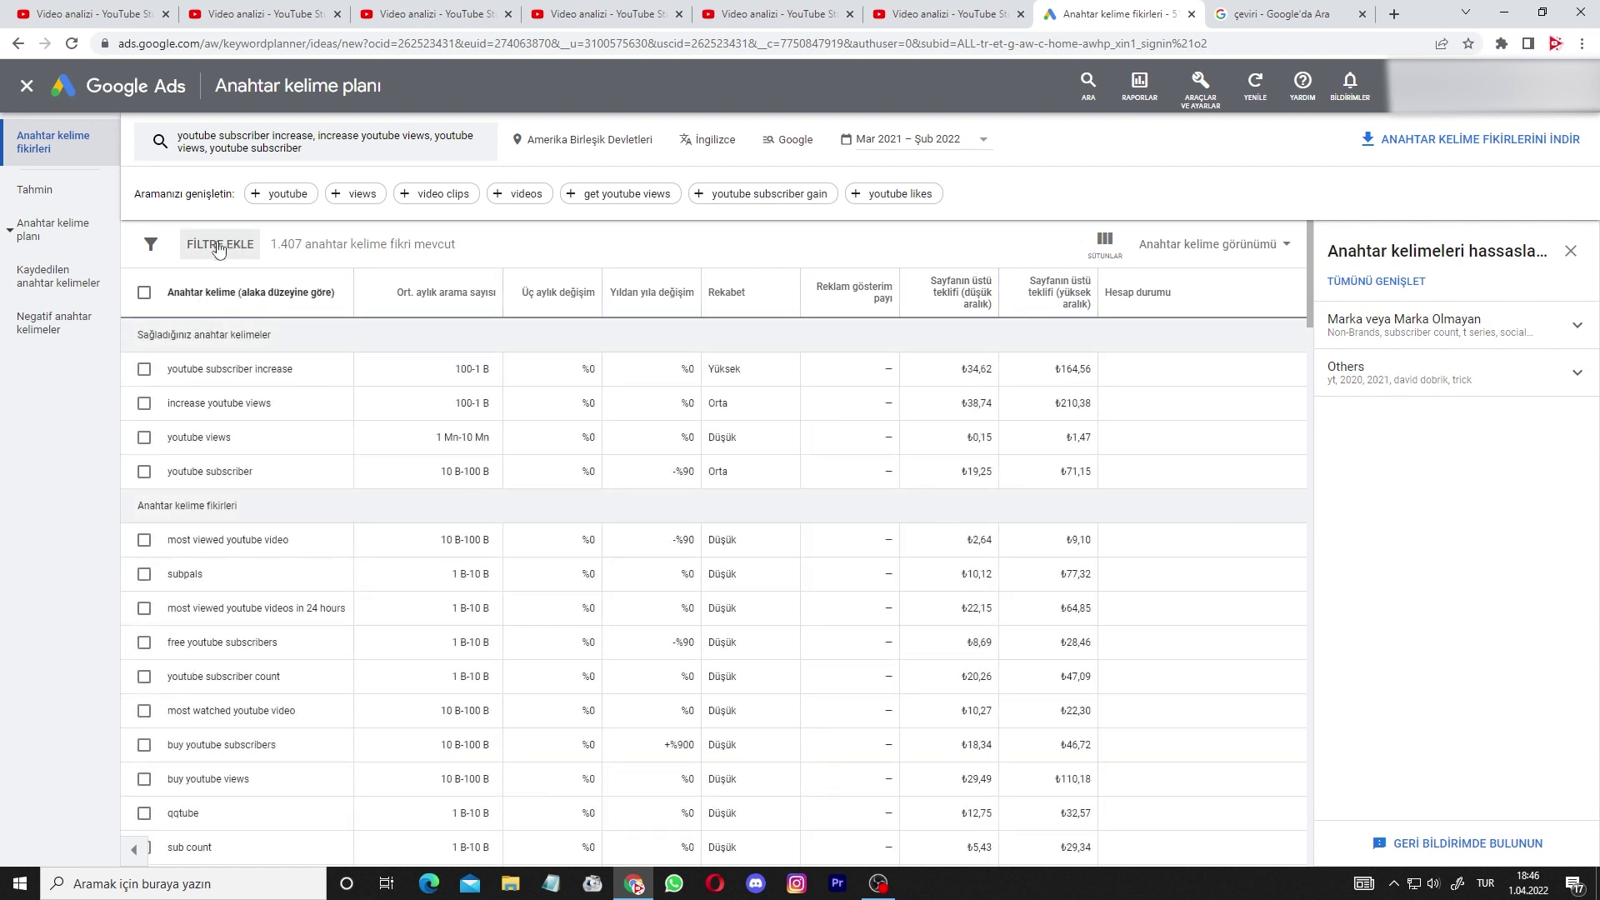
# Filter the keyword ideas to low-range top-of-page bids of at least ₺5,00, sort them by that bid, highest first, and review the list.
pyautogui.click(212, 244)
pyautogui.click(242, 334)
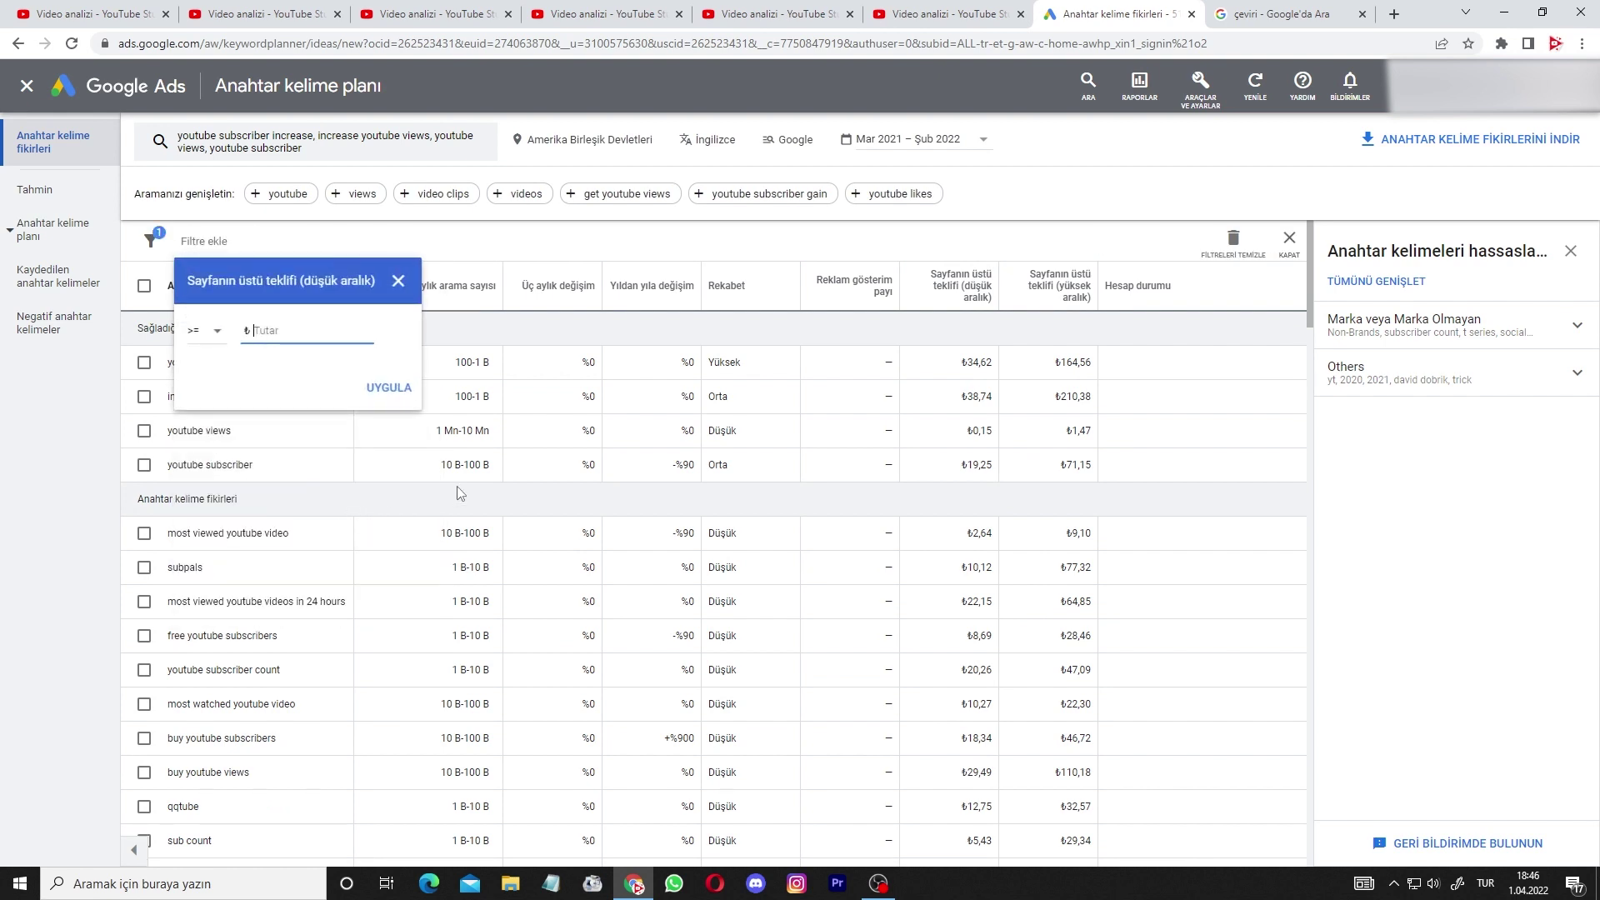
pyautogui.click(408, 398)
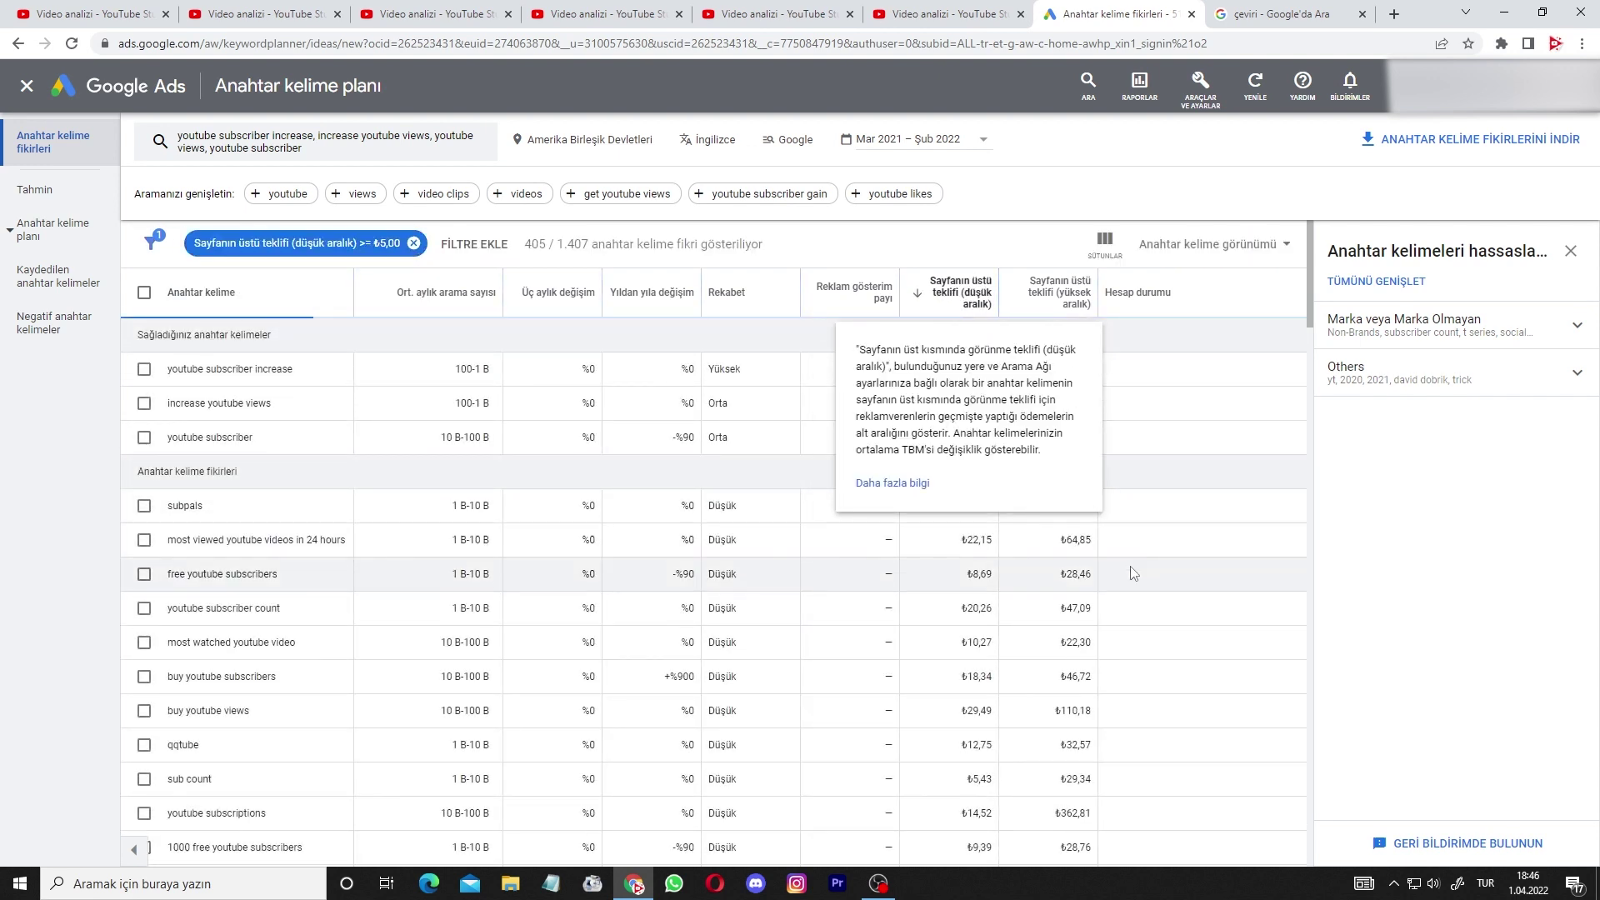
pyautogui.click(953, 300)
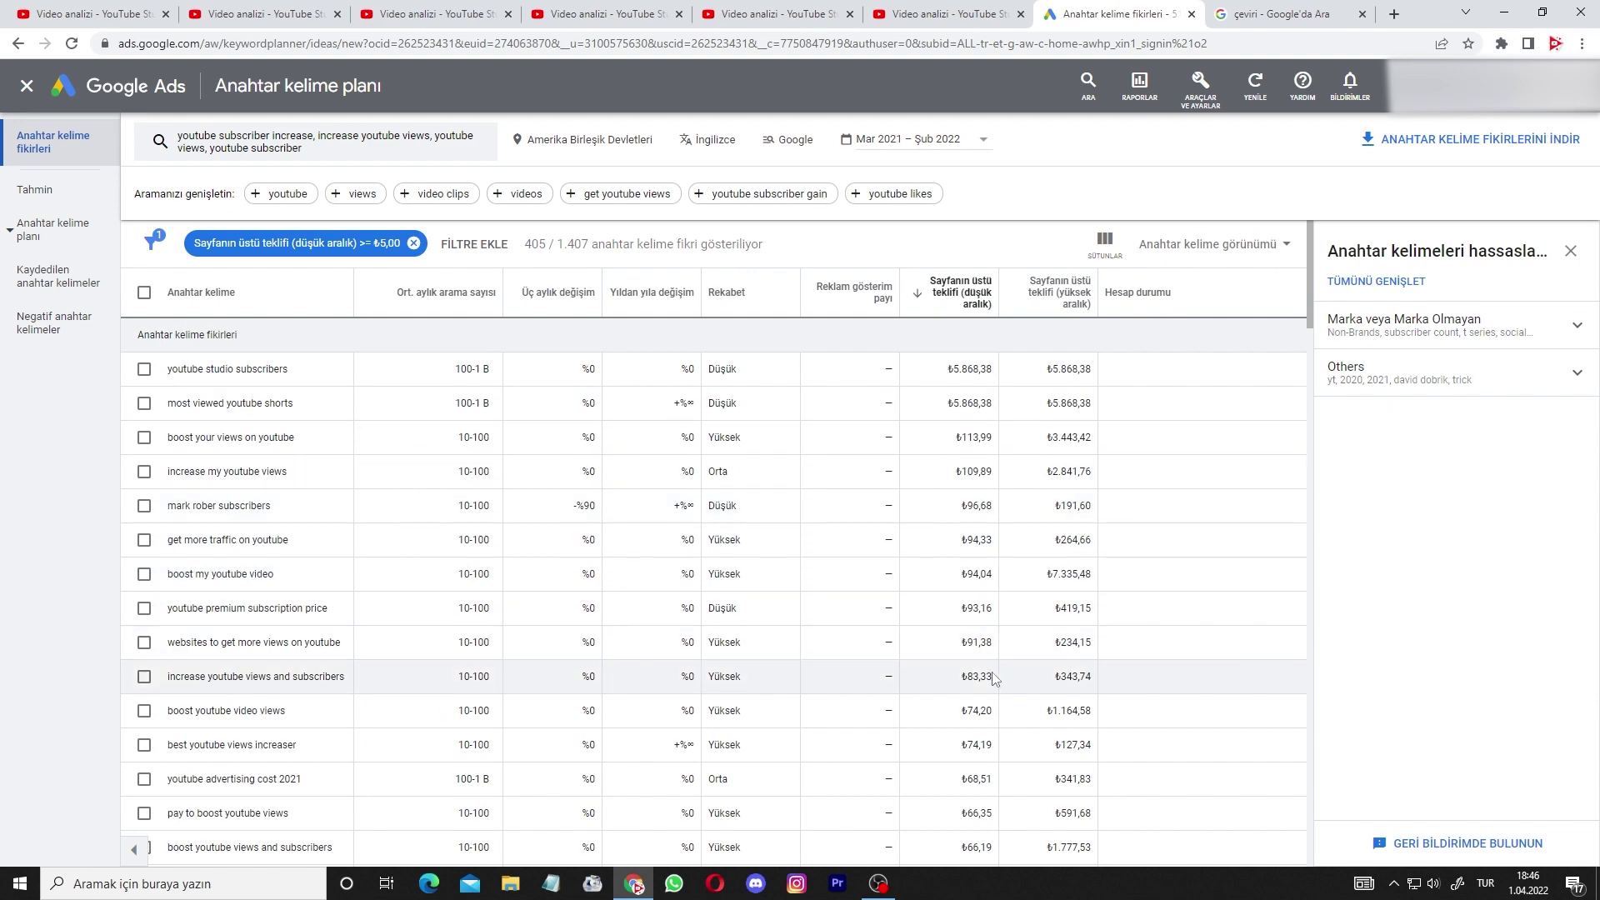
pyautogui.scroll(-8, 992, 491)
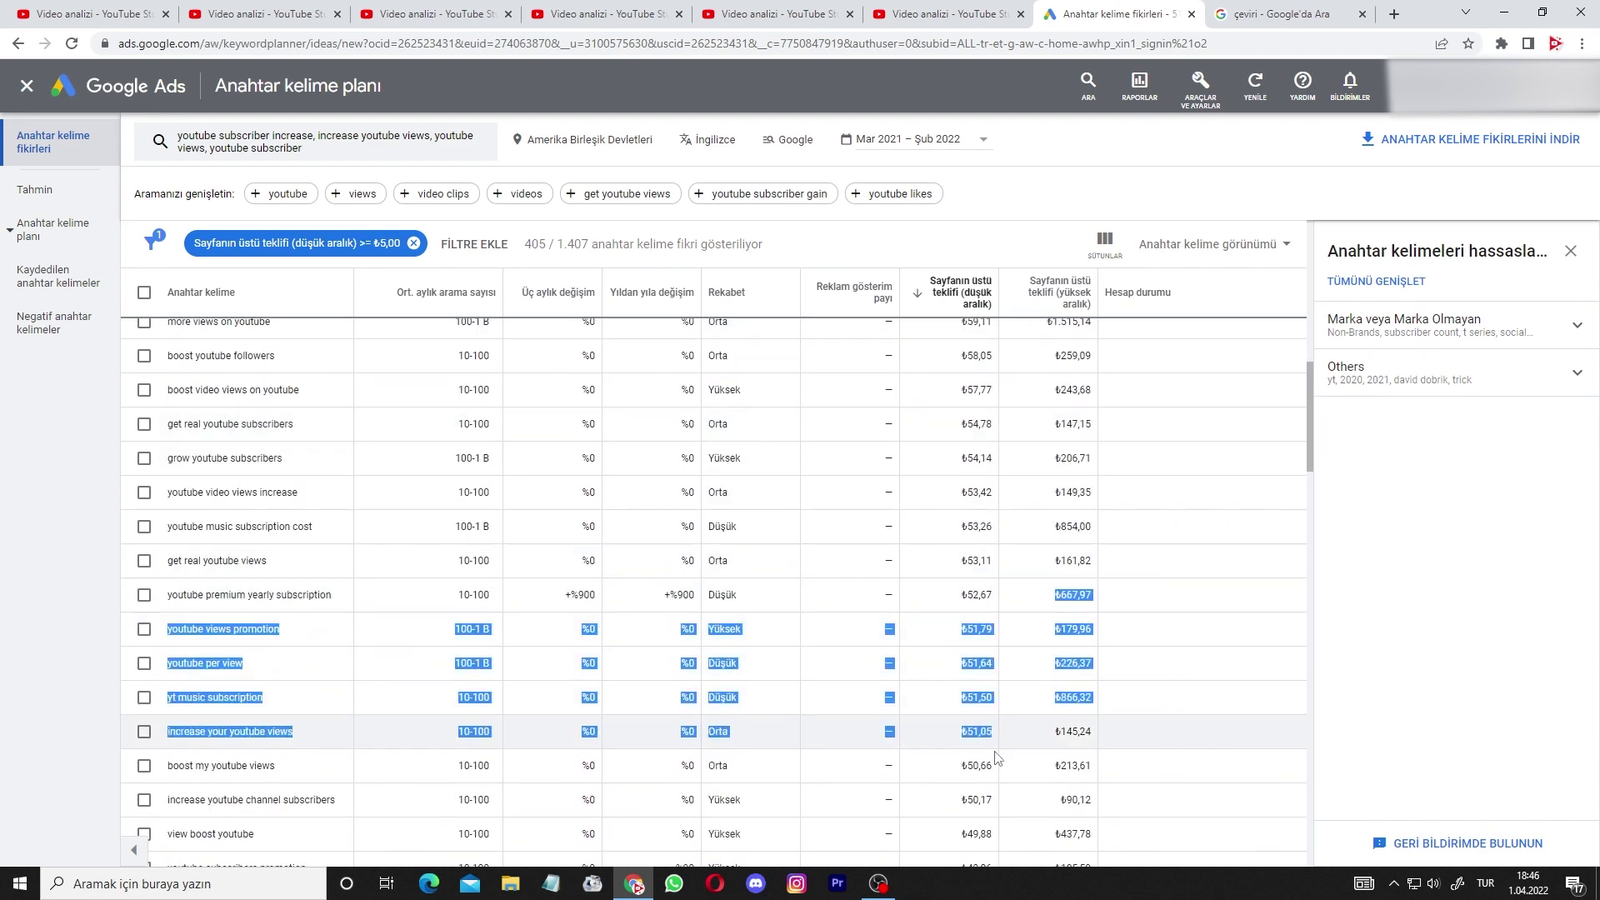
pyautogui.scroll(8, 1000, 733)
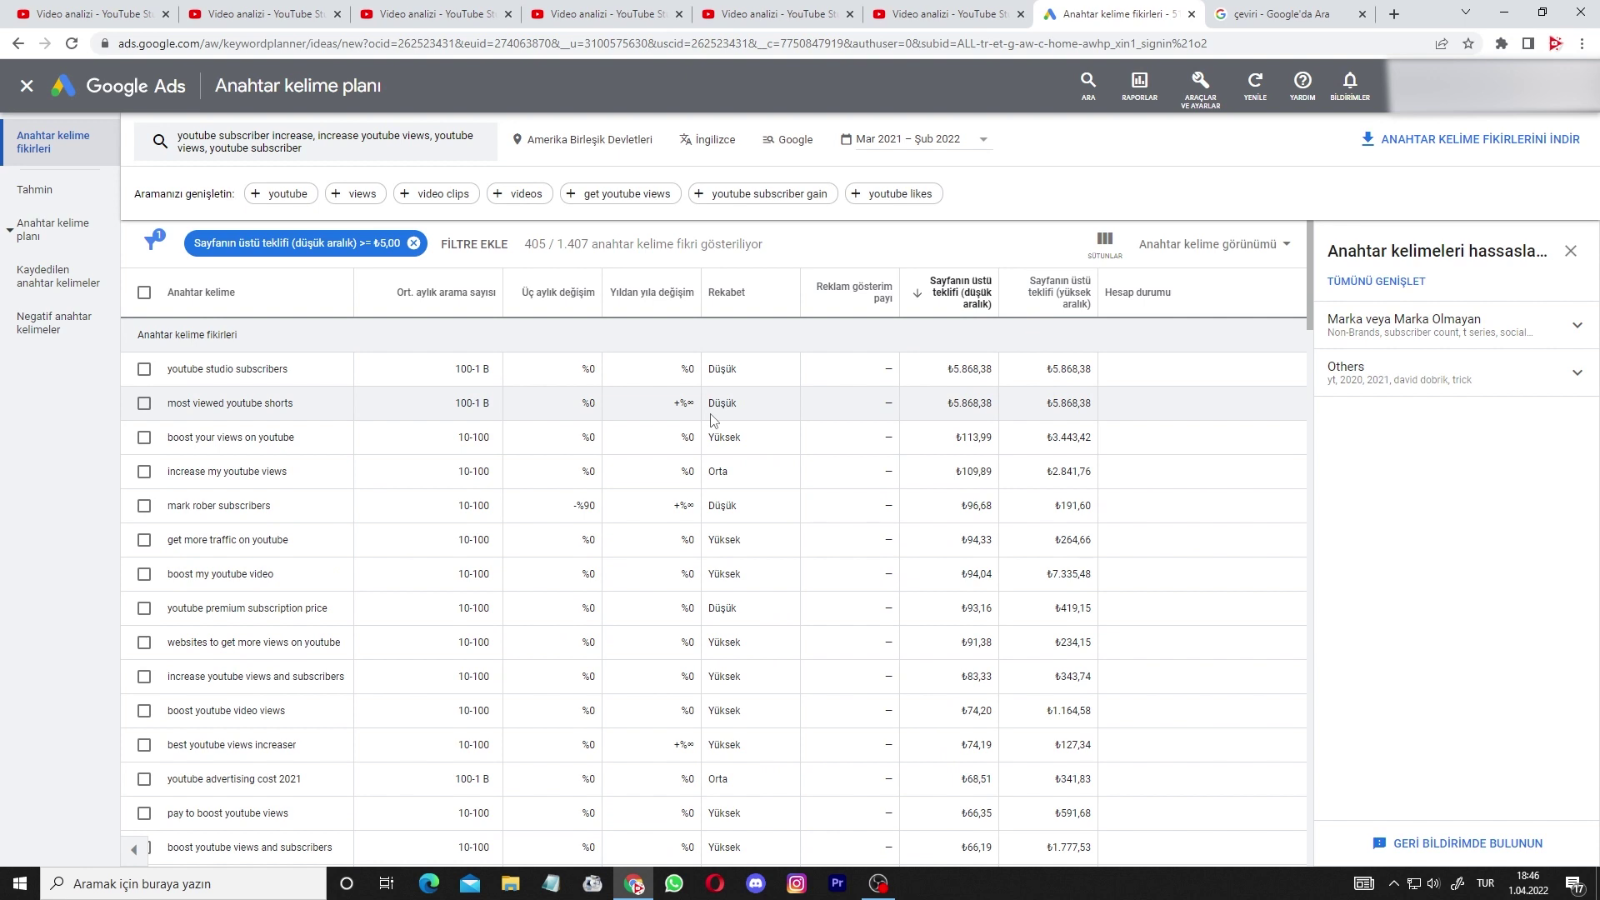
# Switch the keyword language back to Turkish (Türkçe) and the targeted location from the United States to Türkiye.
pyautogui.click(734, 143)
pyautogui.click(734, 360)
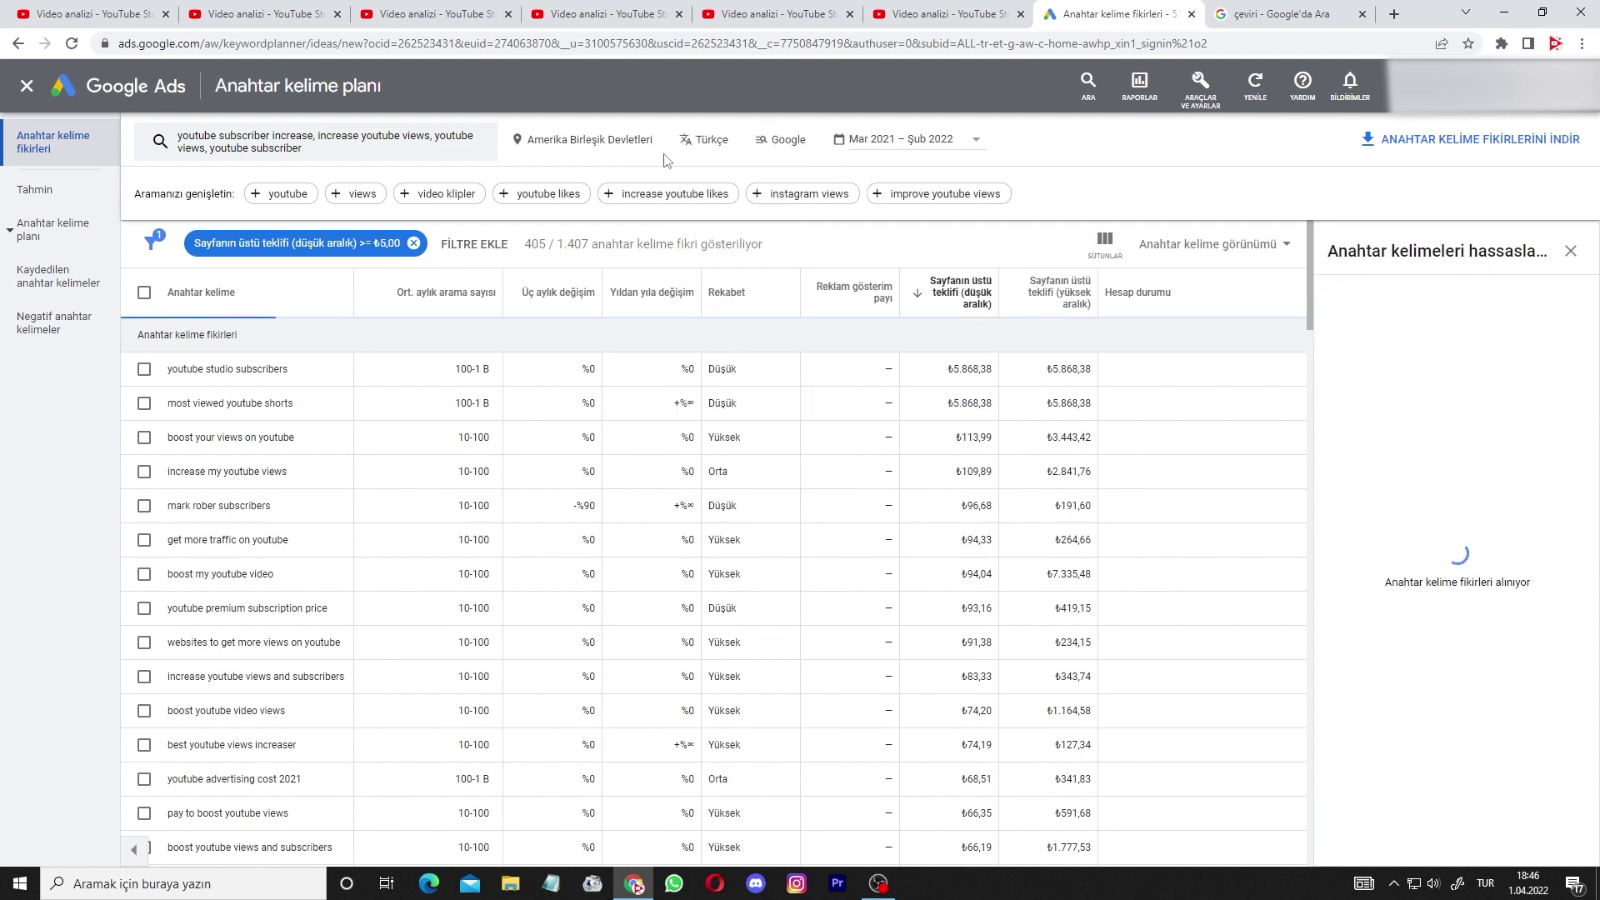
pyautogui.click(665, 146)
pyautogui.click(646, 393)
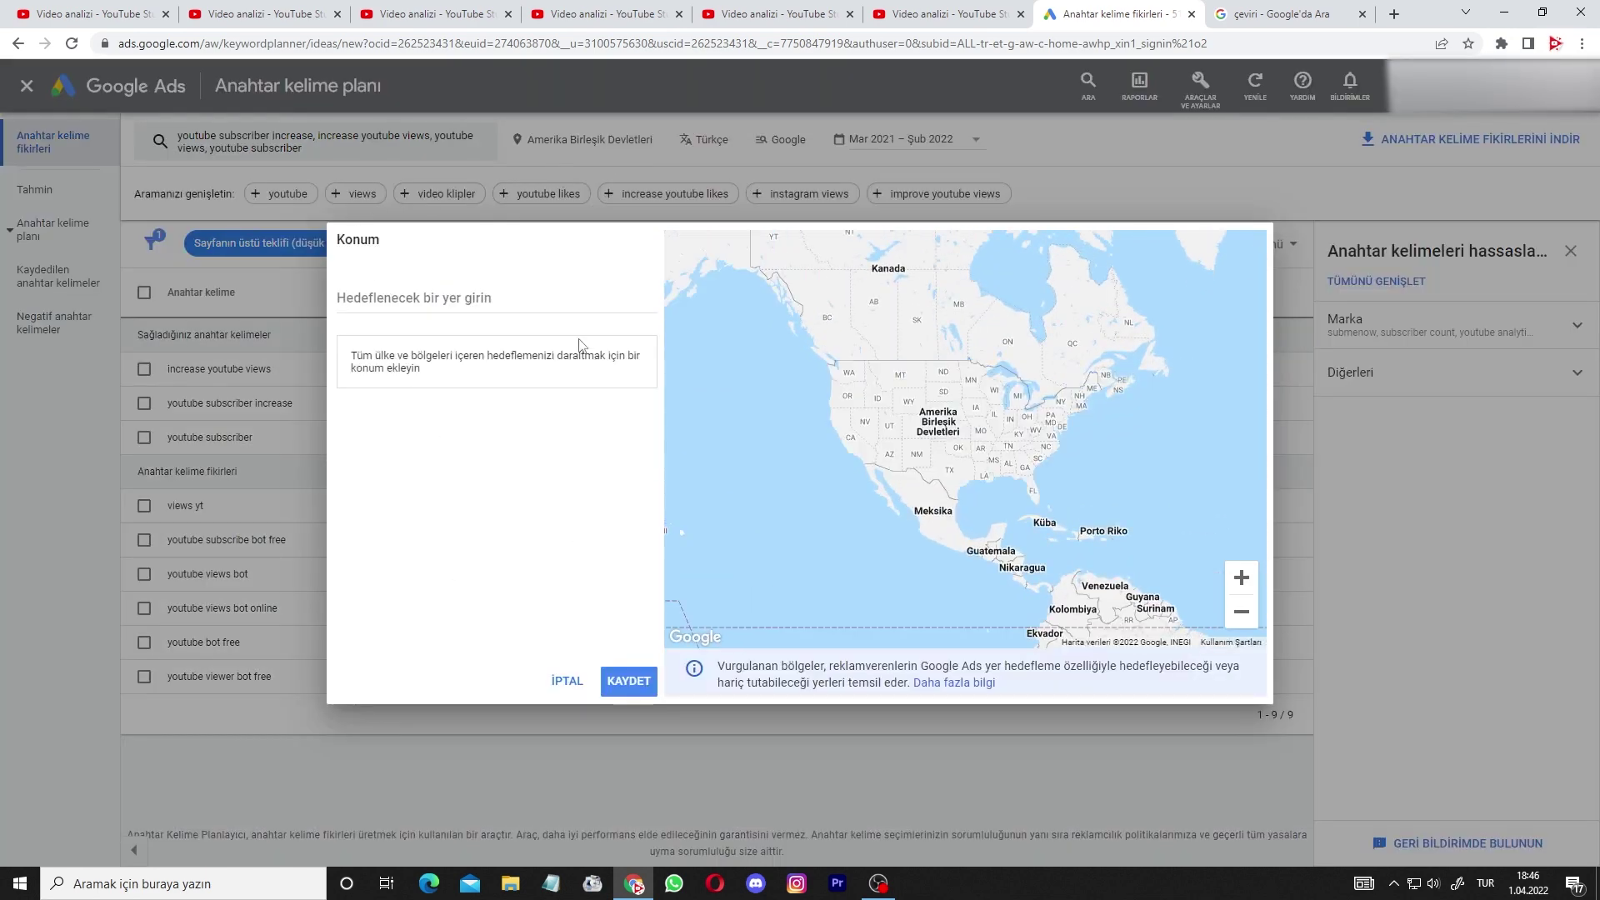
pyautogui.click(557, 296)
pyautogui.write('türk')
pyautogui.click(400, 347)
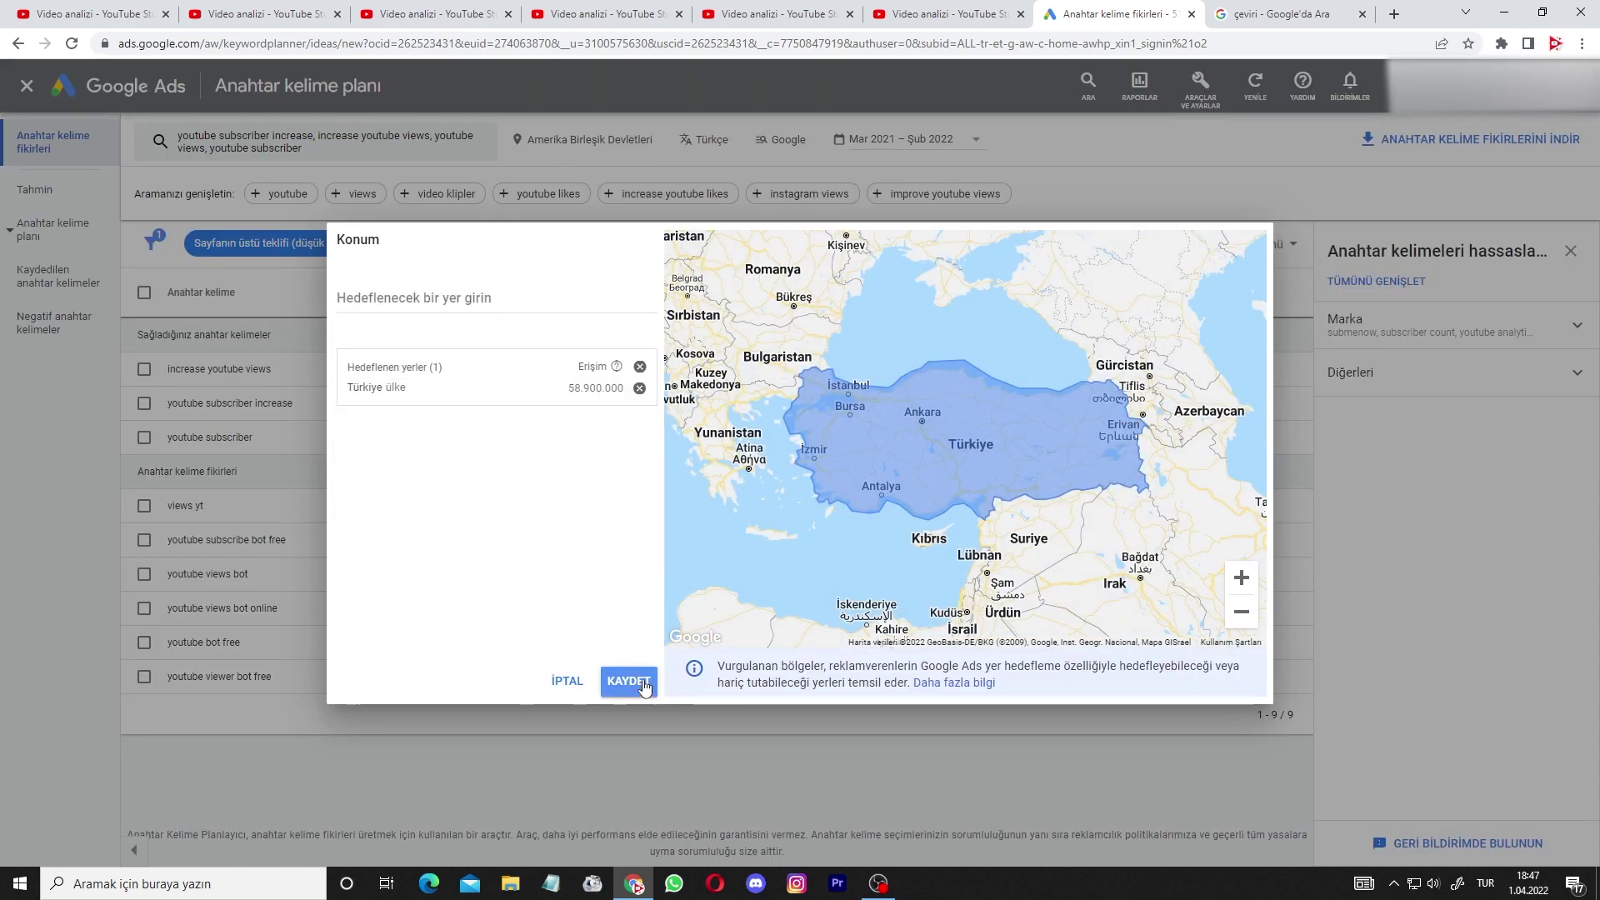
pyautogui.click(628, 681)
# Replace all search terms with "youtube izlenme" and "youtube abone arttırma" and get the filtered keyword results.
pyautogui.click(325, 142)
pyautogui.press('BackSpace')
pyautogui.press('BackSpace')
pyautogui.press('BackSpace')
pyautogui.press('BackSpace')
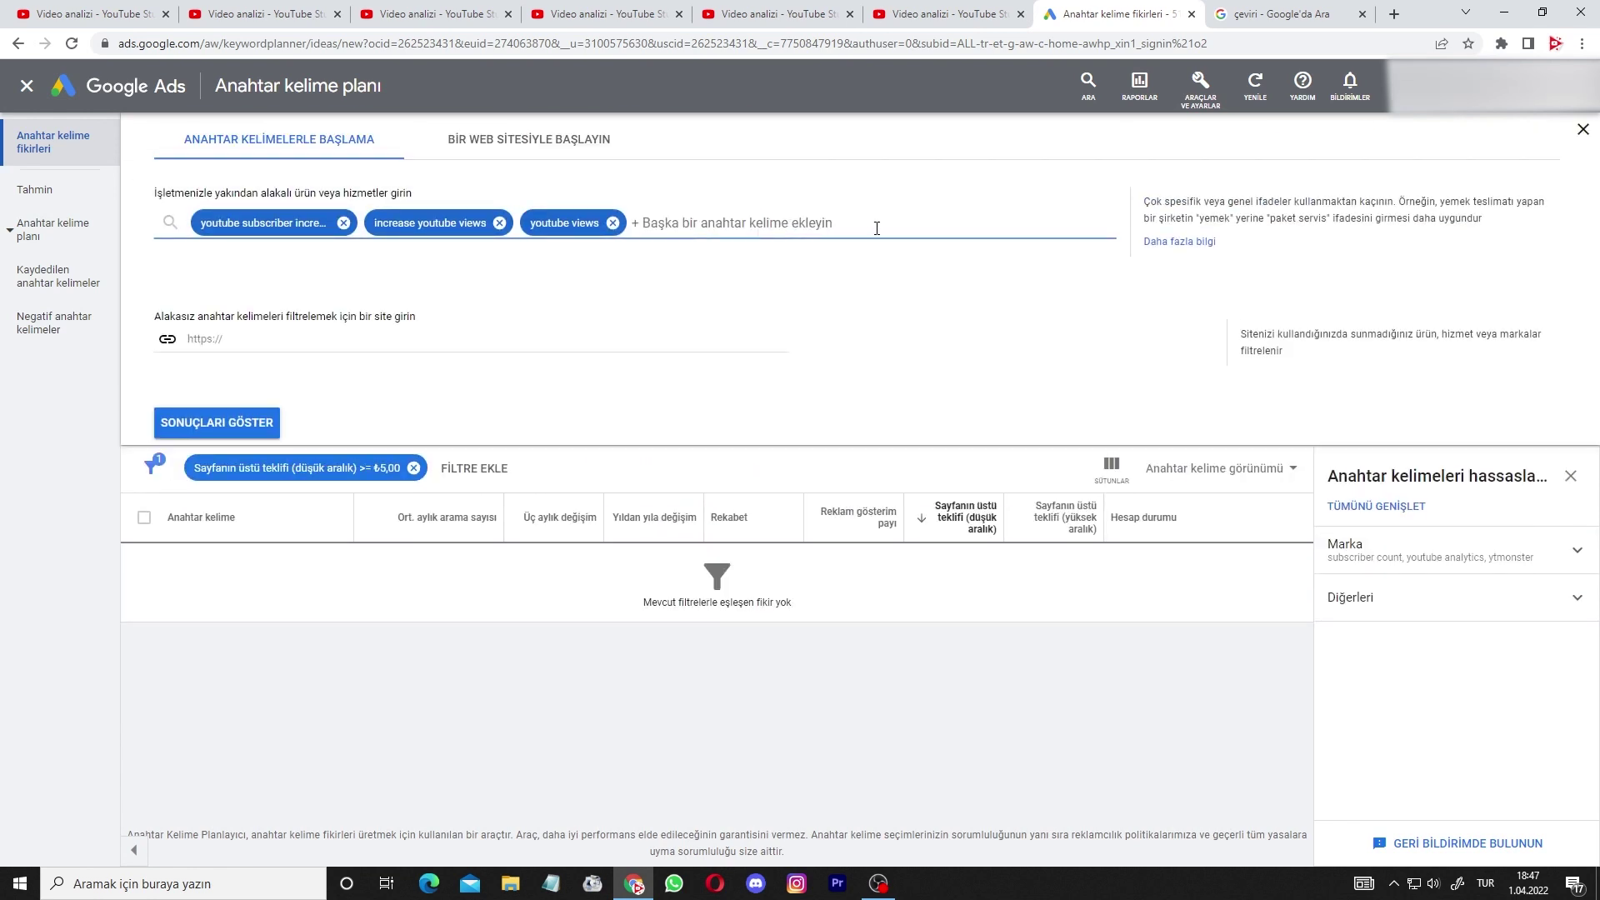
pyautogui.write('youtube izlenme')
pyautogui.press('Return')
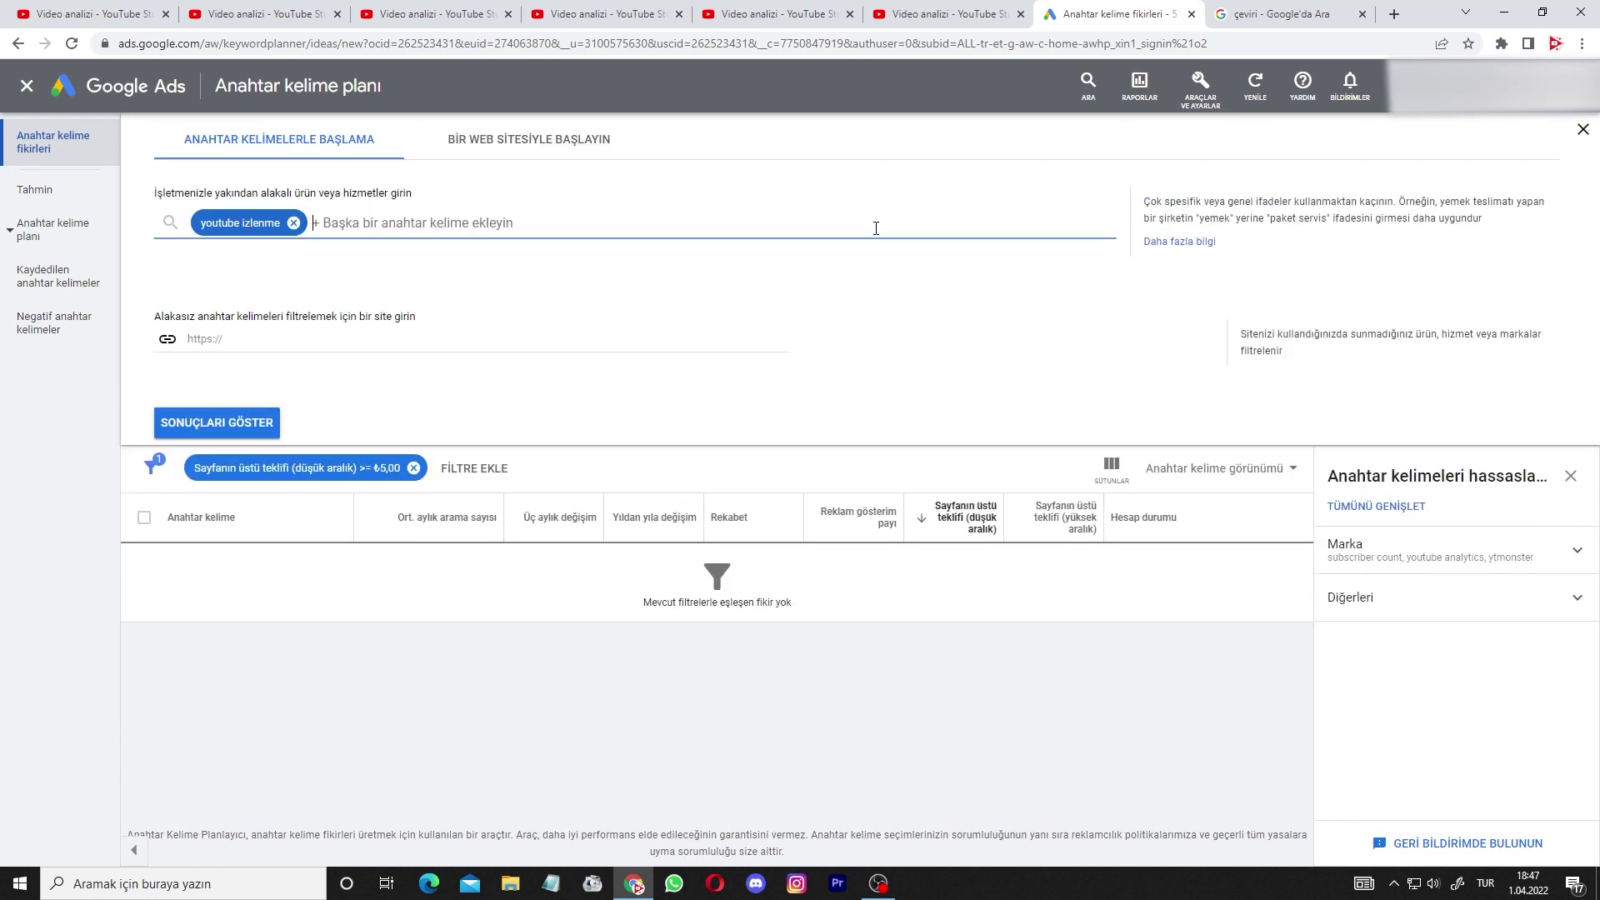
pyautogui.write('youtube abone artt')
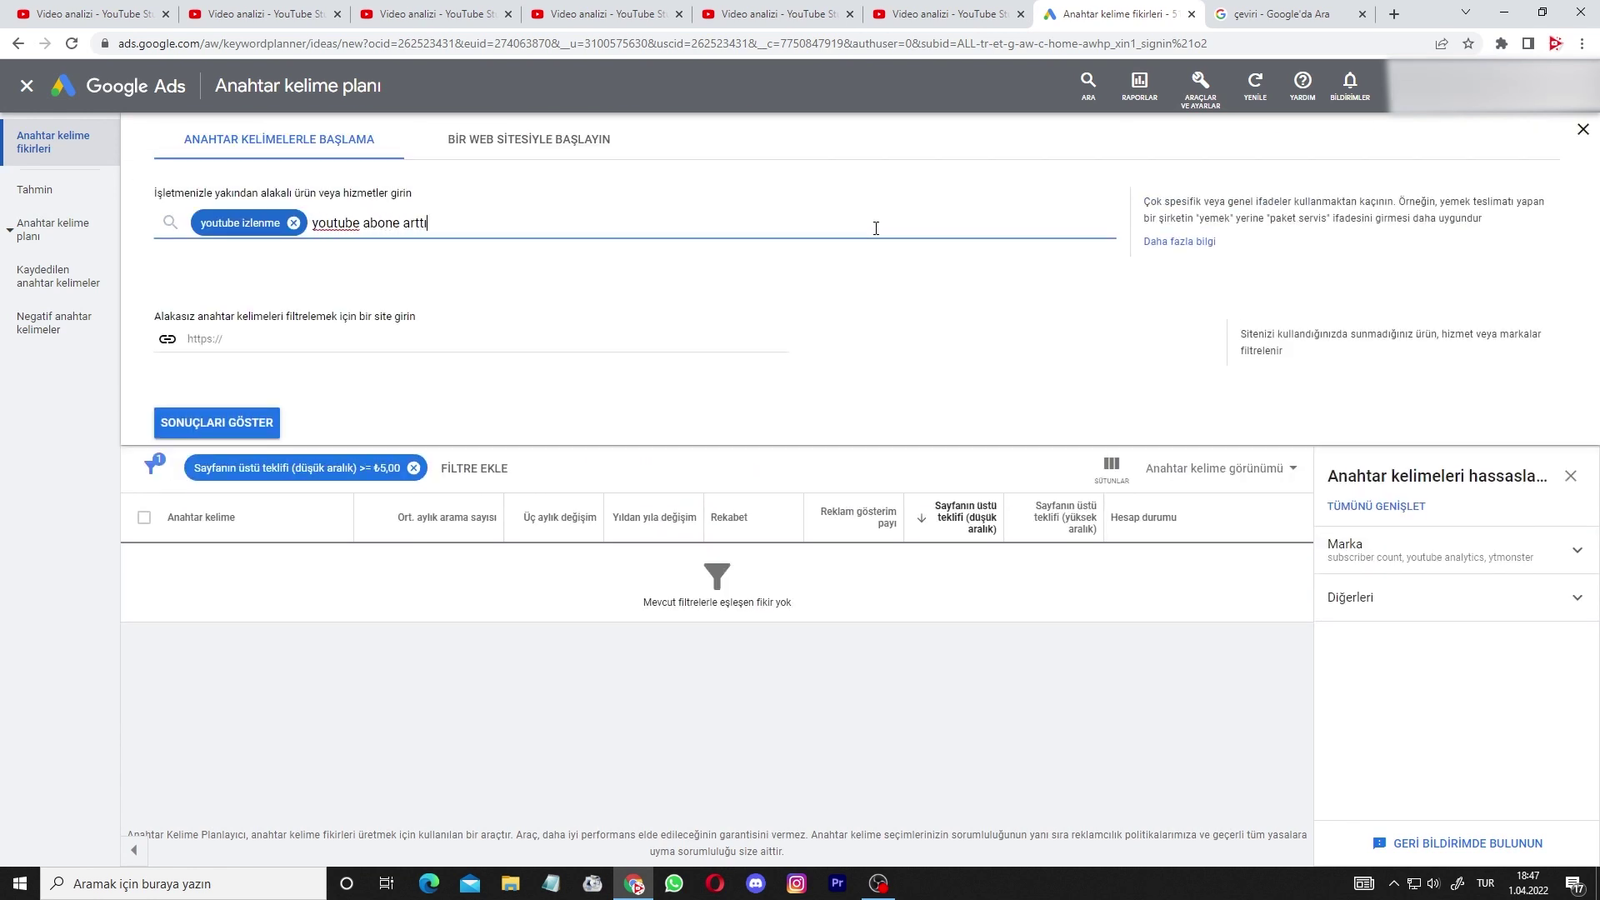
pyautogui.write('ırma')
pyautogui.press('Return')
pyautogui.press('Return')
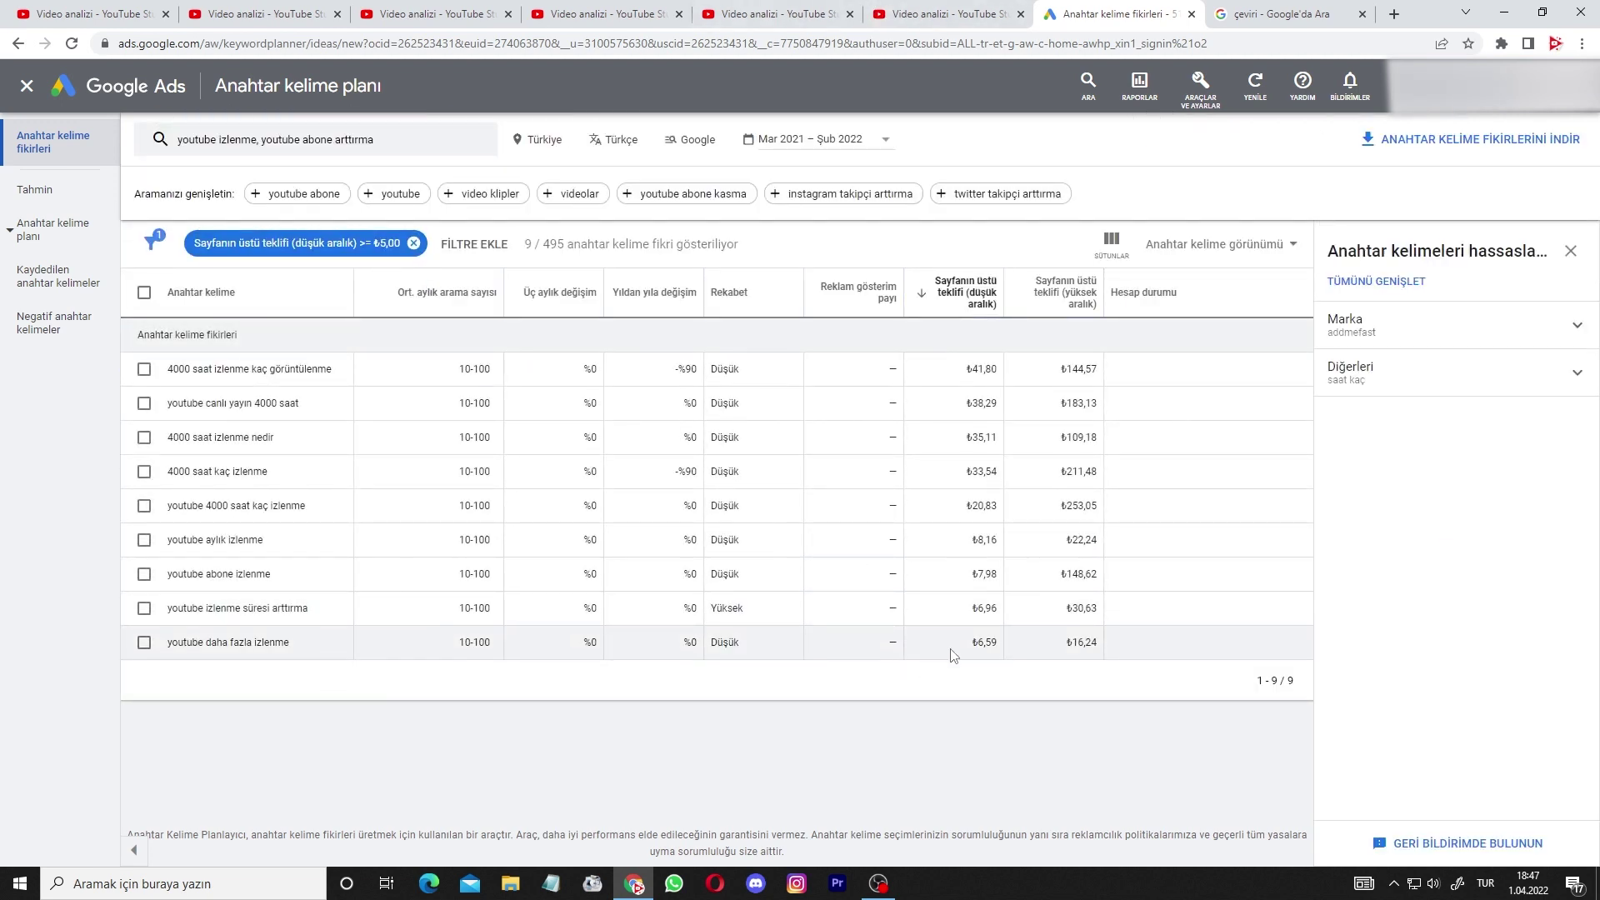
# Examine the filtered Turkish keyword ideas and the low and high bids of "4000 saat izlenme kaç görüntülenme".
pyautogui.moveTo(942, 648); pyautogui.dragTo(260, 440)
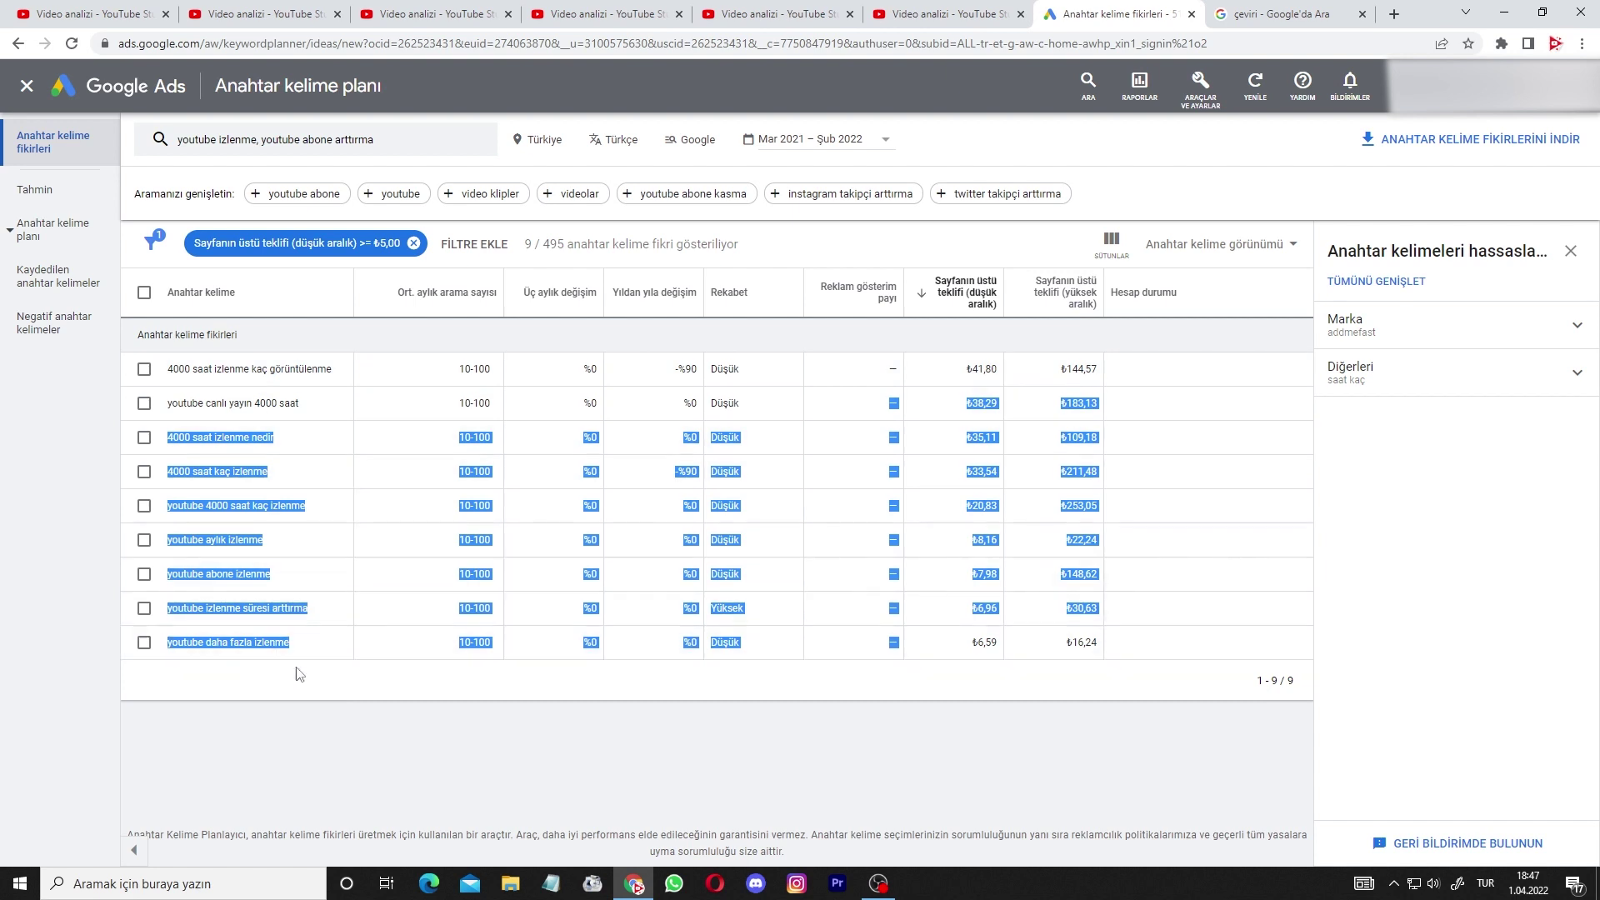
pyautogui.click(803, 624)
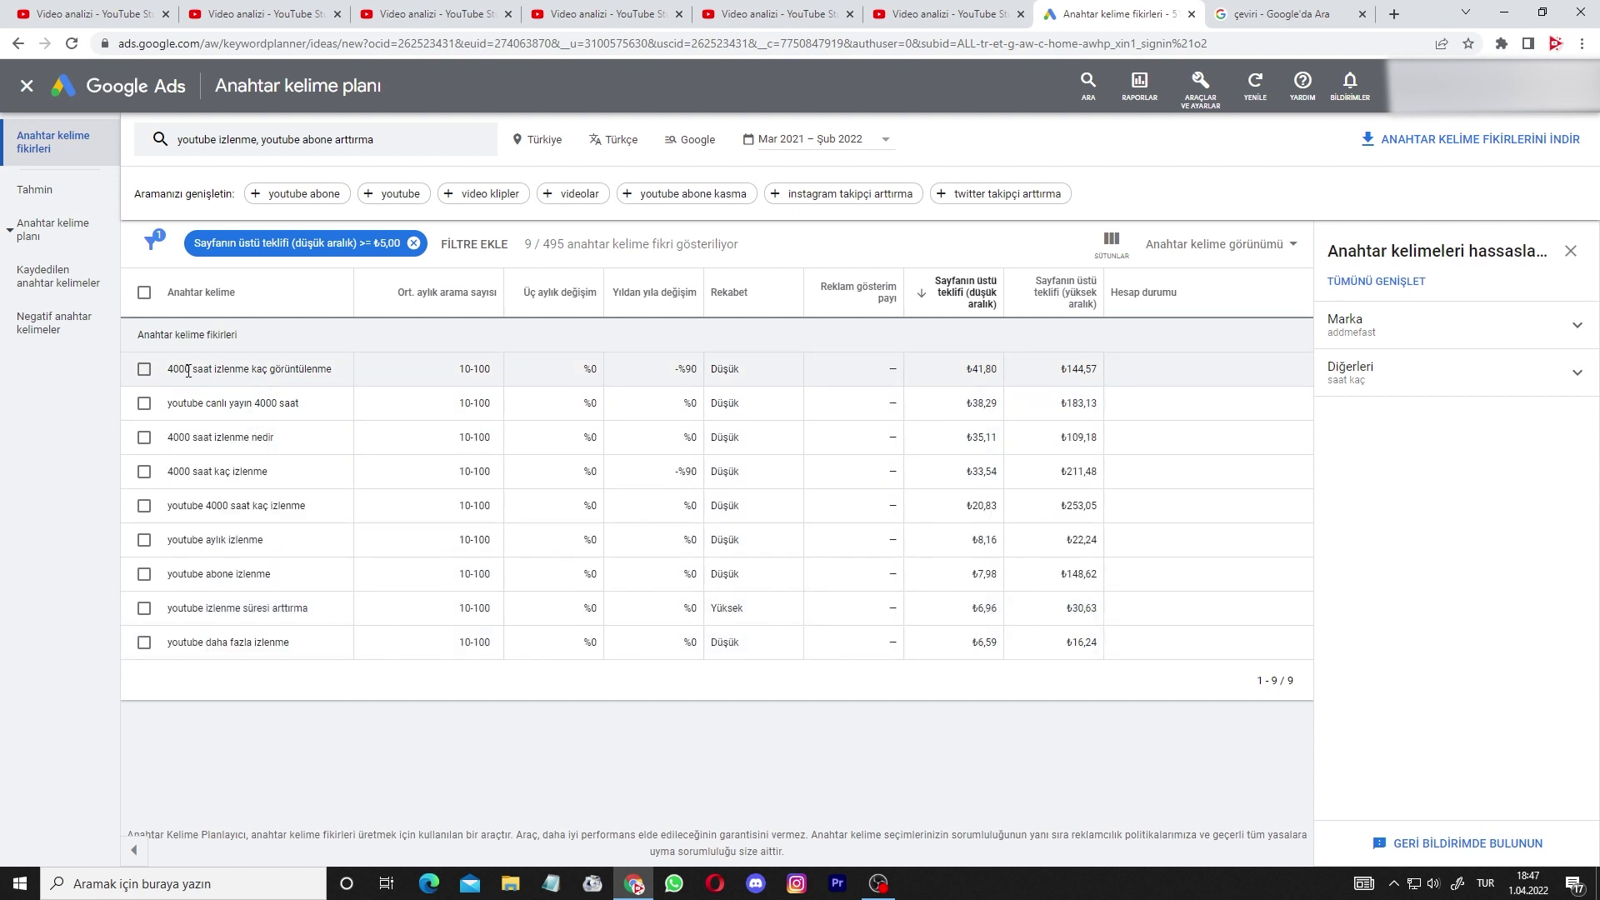
pyautogui.moveTo(188, 371); pyautogui.dragTo(296, 382)
pyautogui.click(308, 375)
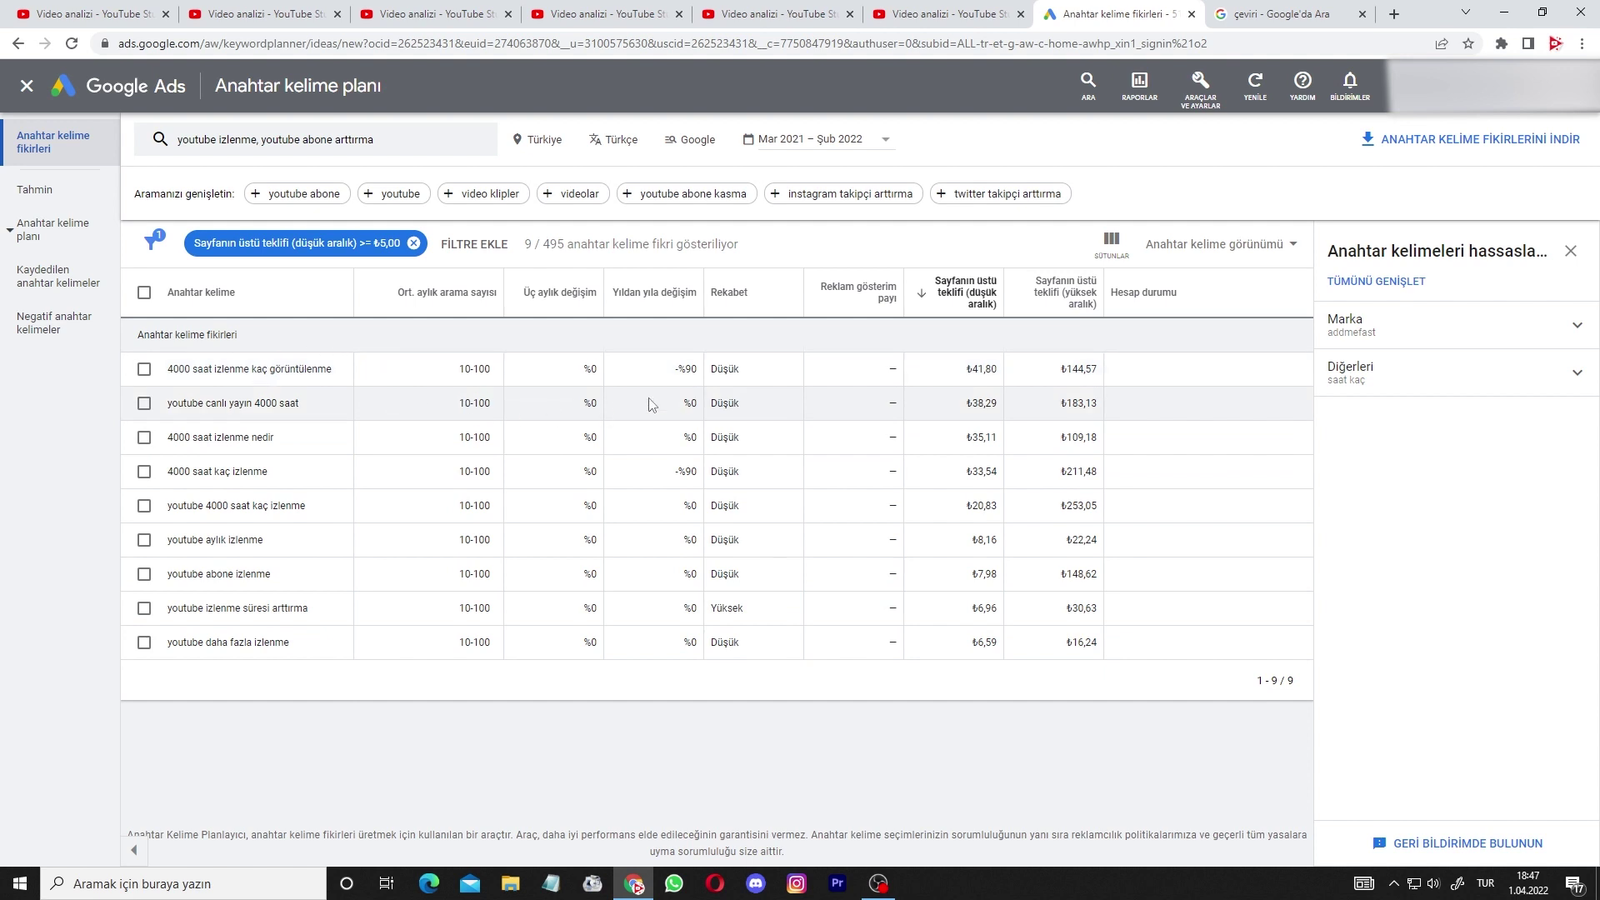
pyautogui.moveTo(959, 369); pyautogui.dragTo(1130, 379)
pyautogui.click(1129, 379)
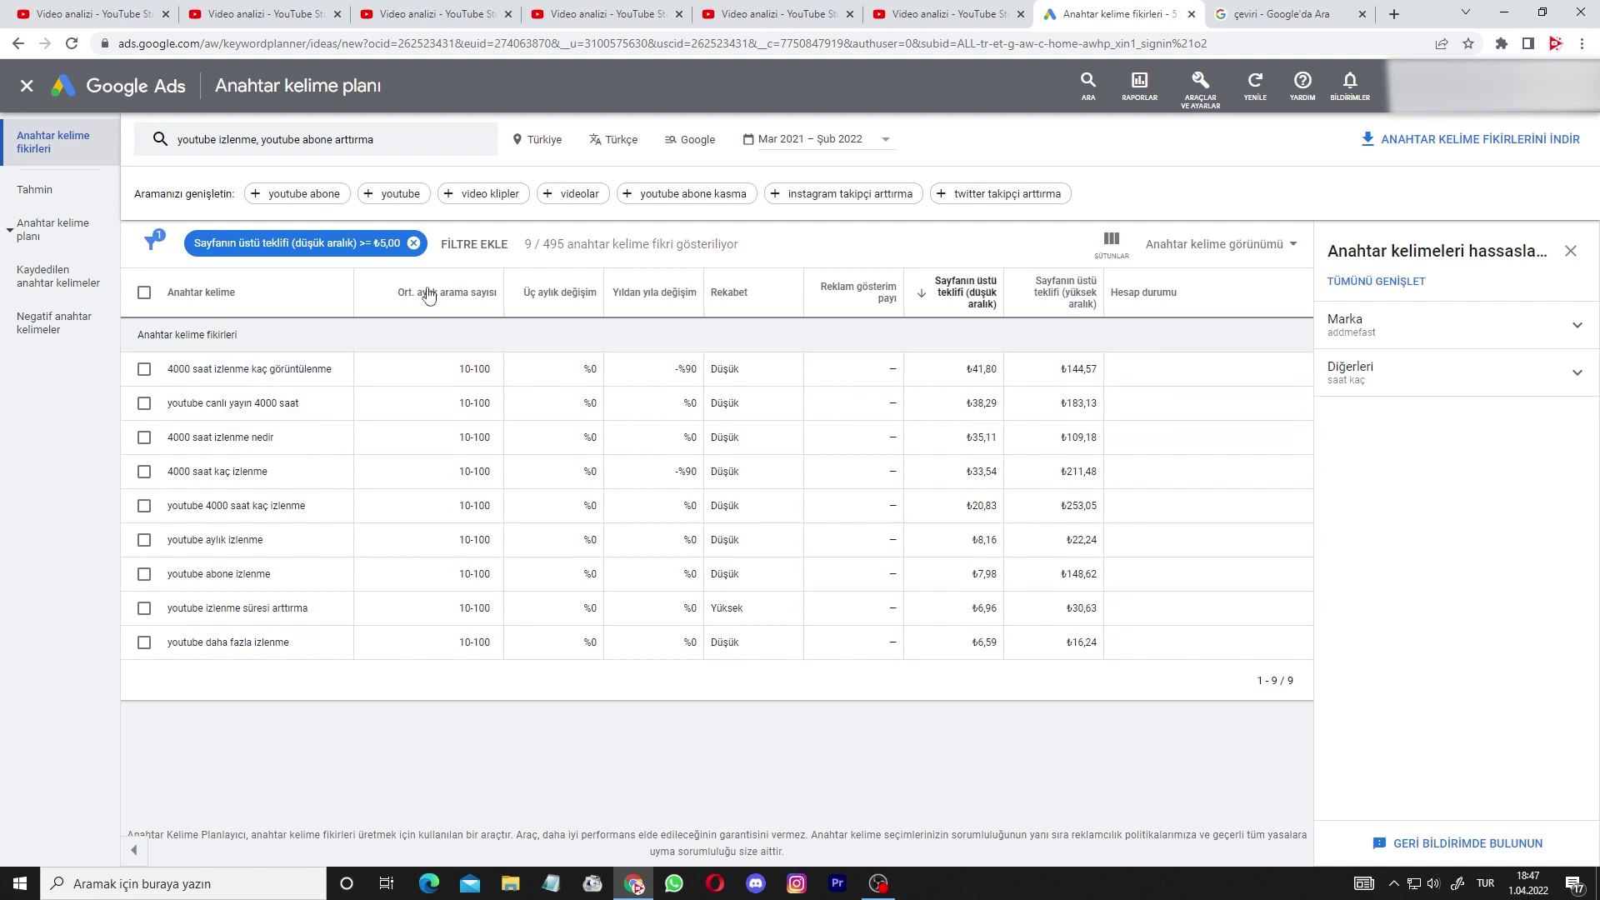
# Replace all search terms with "yemek", "yemek tarifleri", "pilav" and "çorba" and get the keyword results.
pyautogui.click(386, 150)
pyautogui.press('BackSpace')
pyautogui.press('BackSpace')
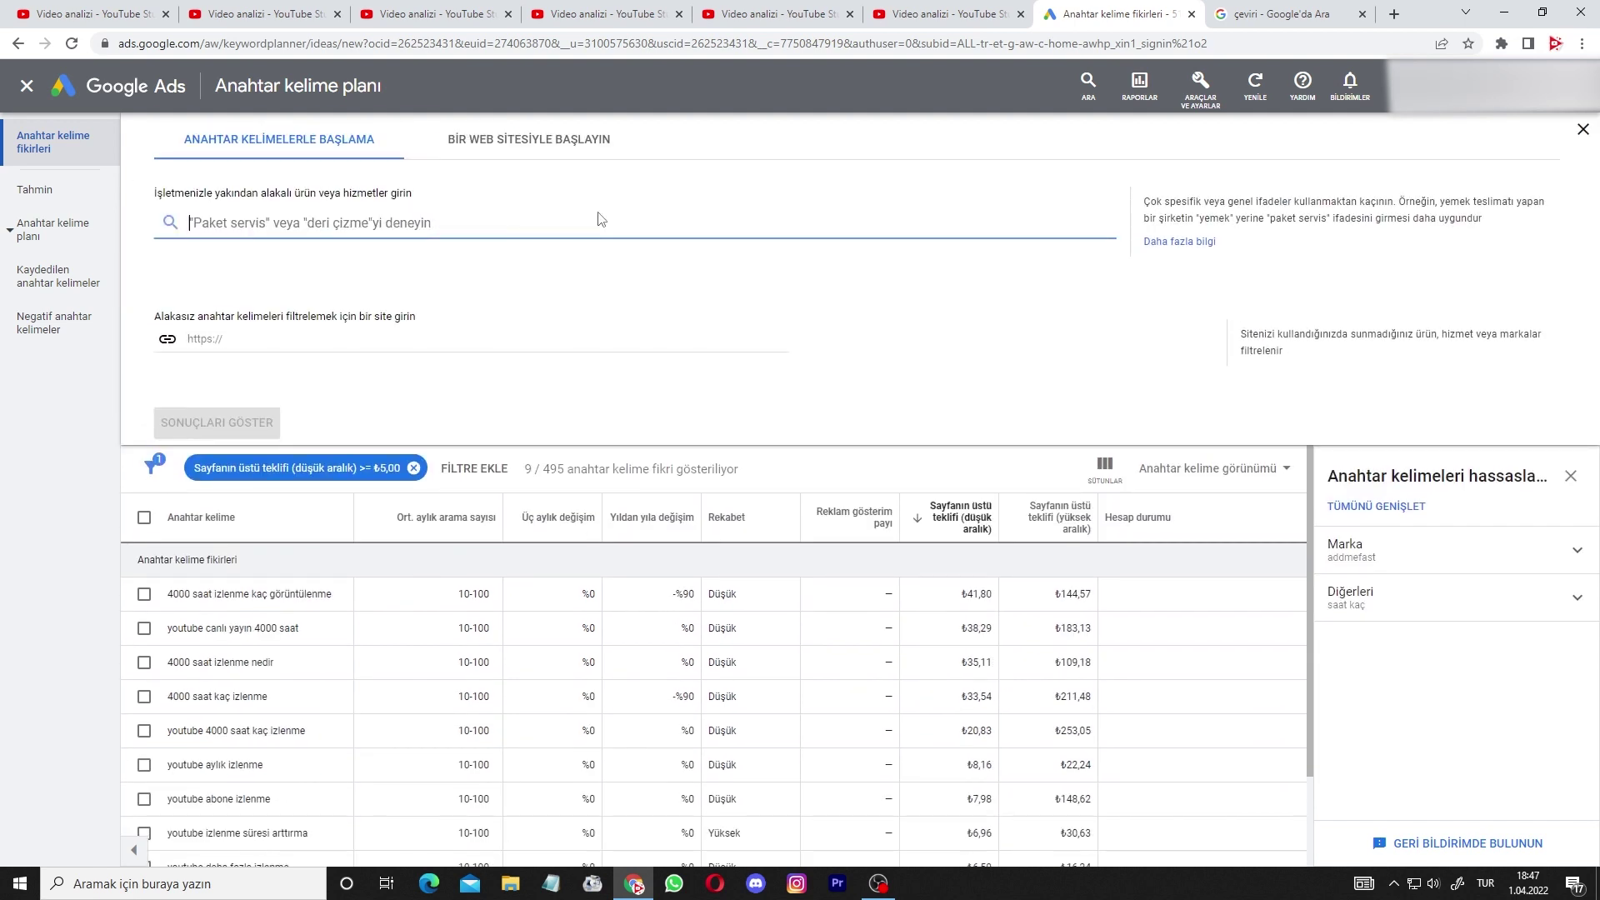
pyautogui.write('yemek')
pyautogui.press('Return')
pyautogui.write('yemek tarif')
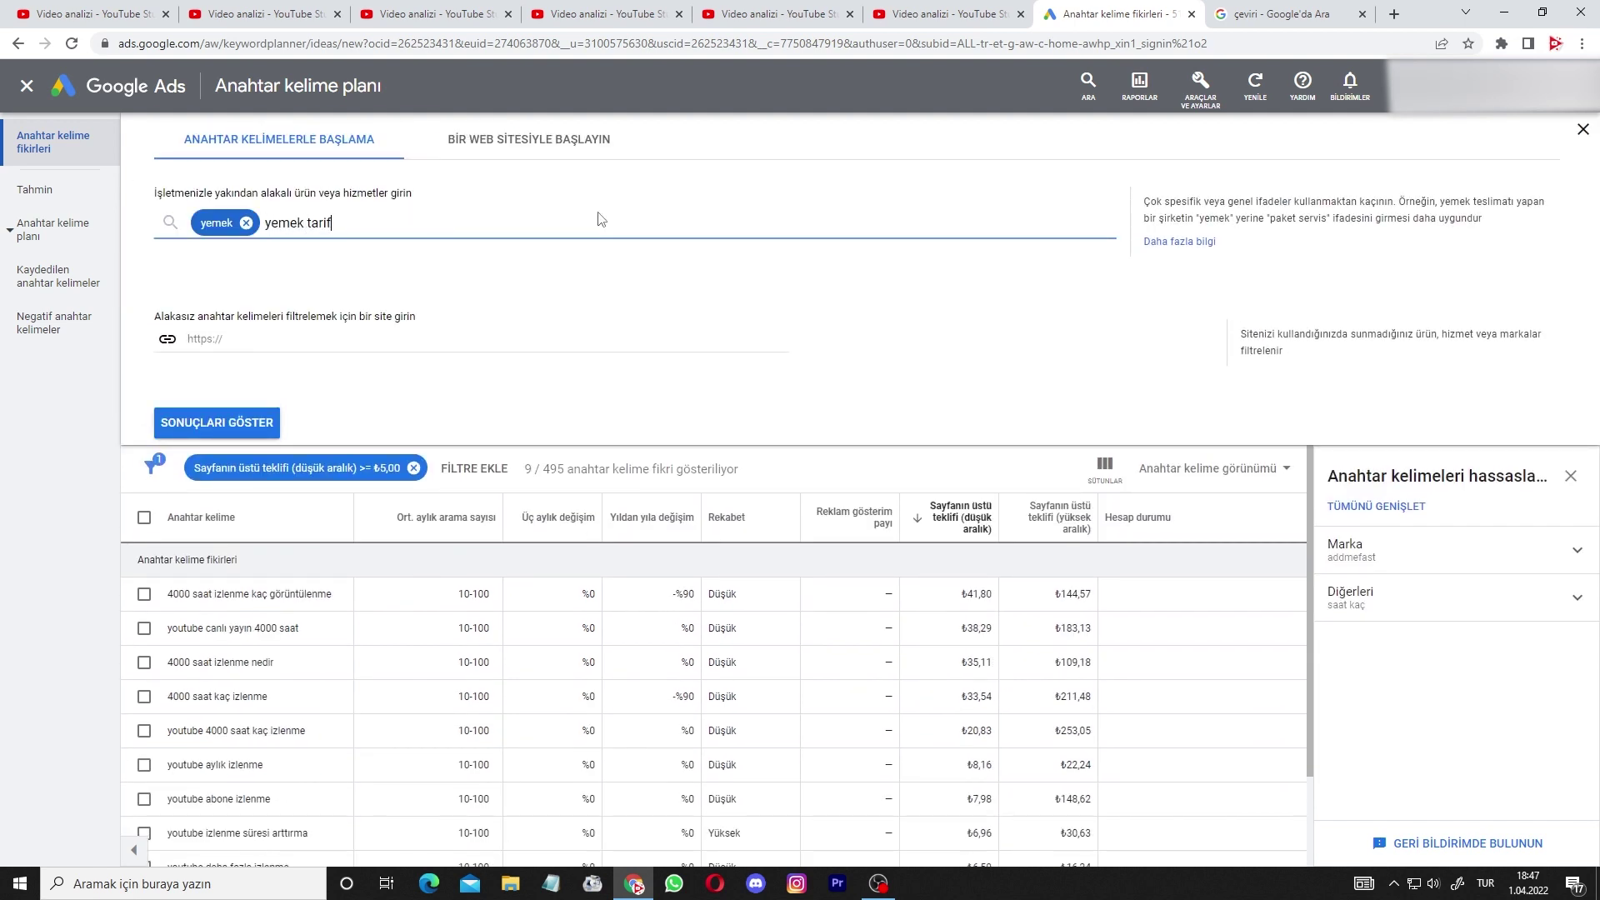
pyautogui.write('leri')
pyautogui.press('Return')
pyautogui.write('pilav')
pyautogui.press('BackSpace')
pyautogui.write('av')
pyautogui.press('Return')
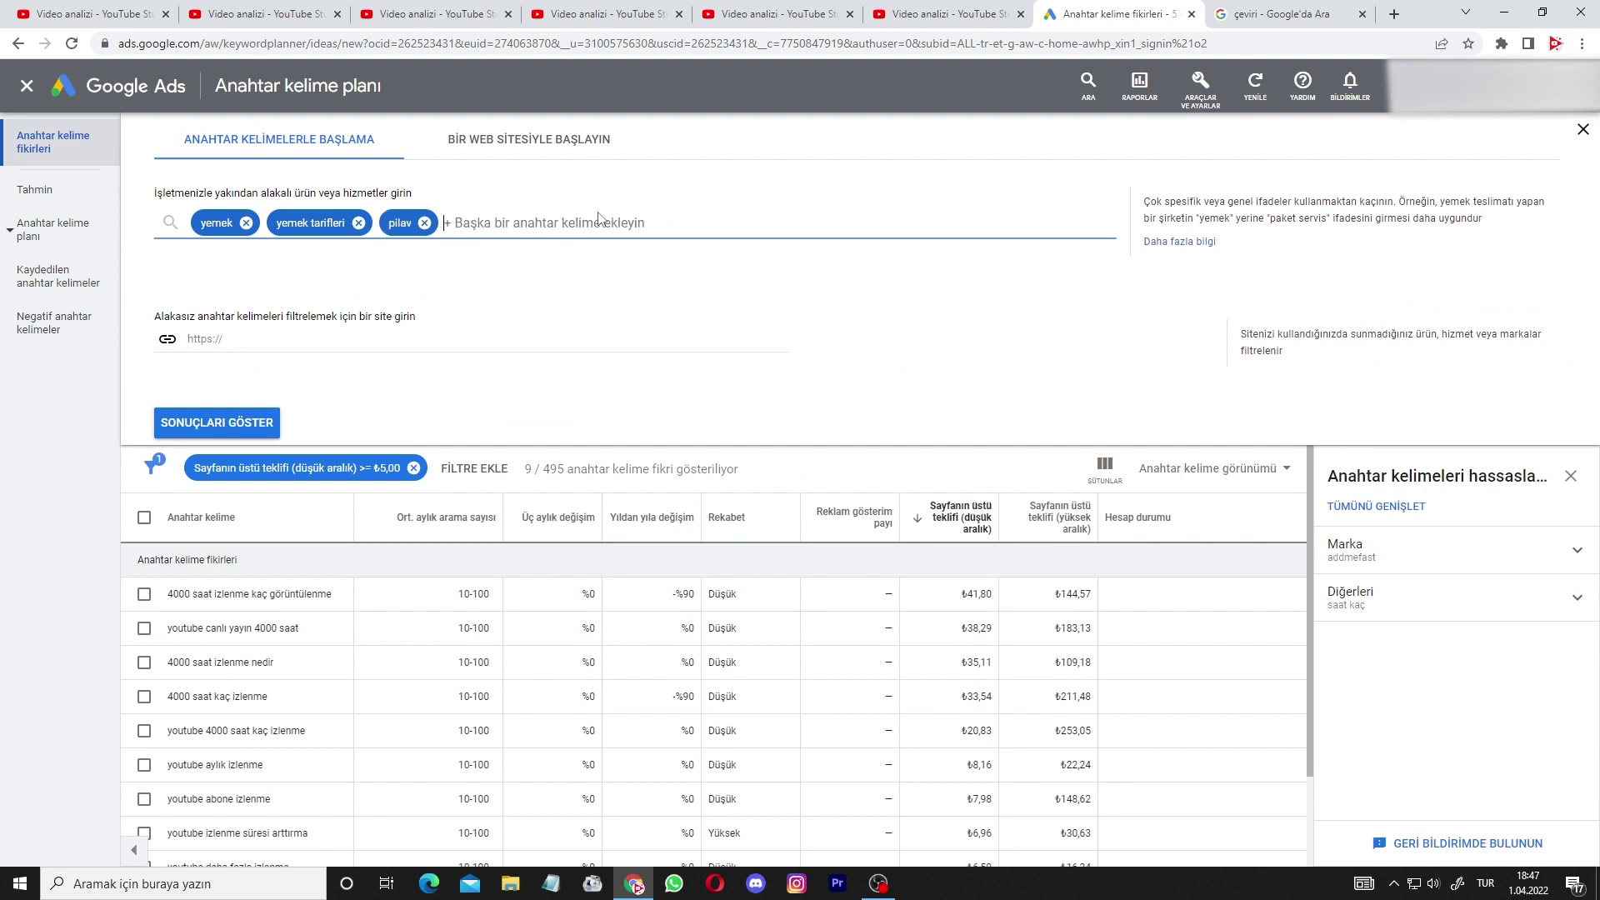
pyautogui.write('çorba')
pyautogui.press('Return')
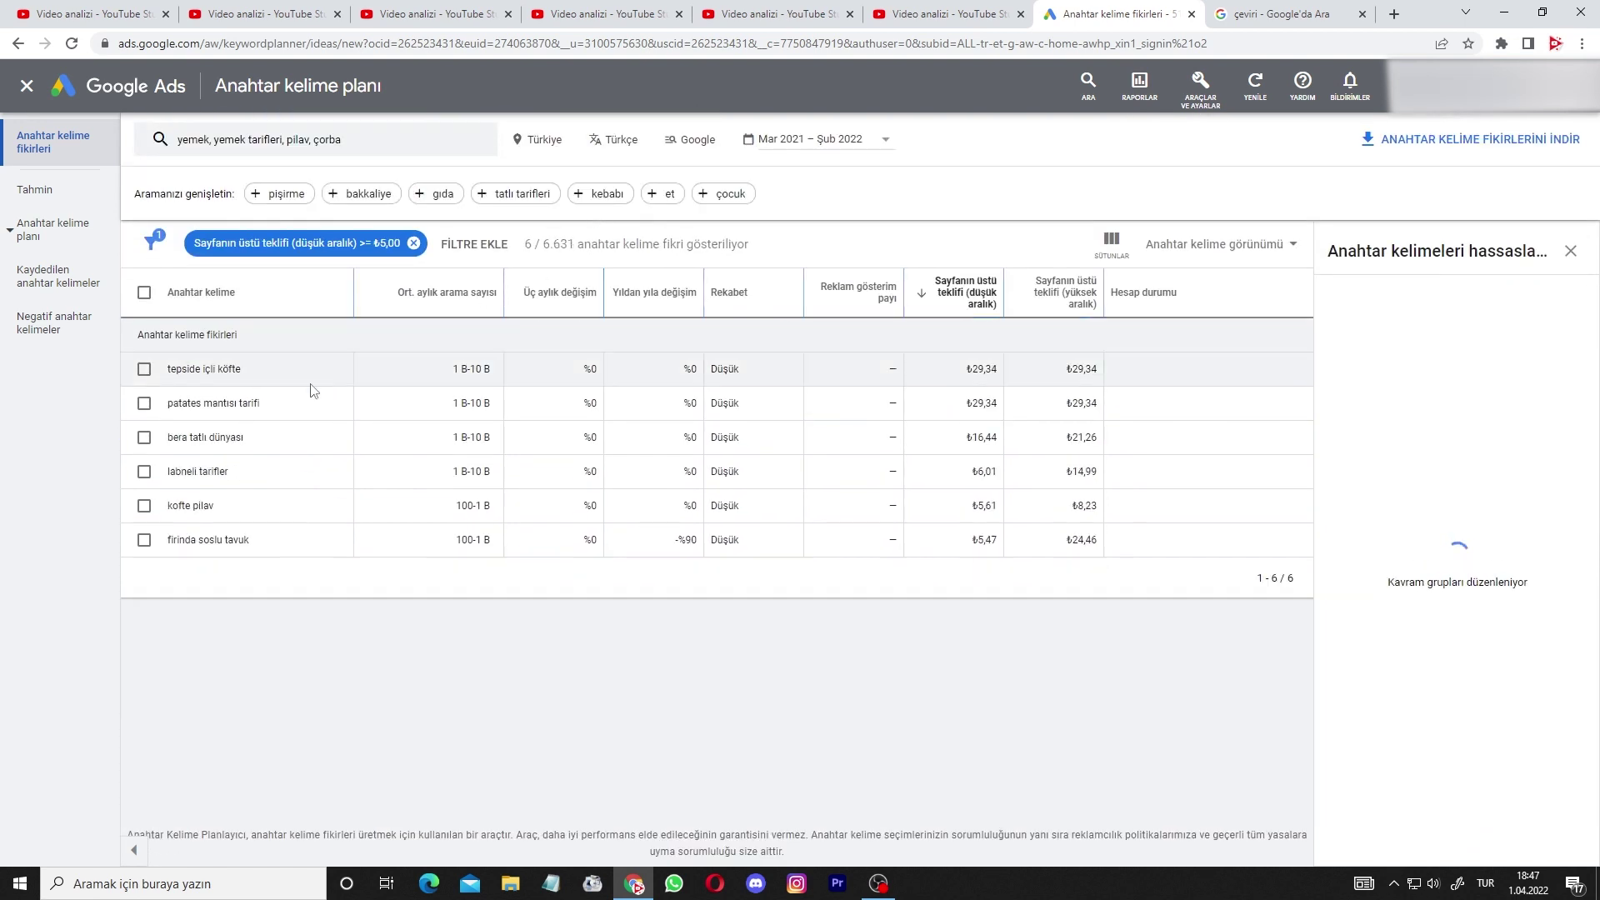
# Remove the low-range top-of-page bid filter and sort the keyword ideas by keyword relevance.
pyautogui.click(414, 243)
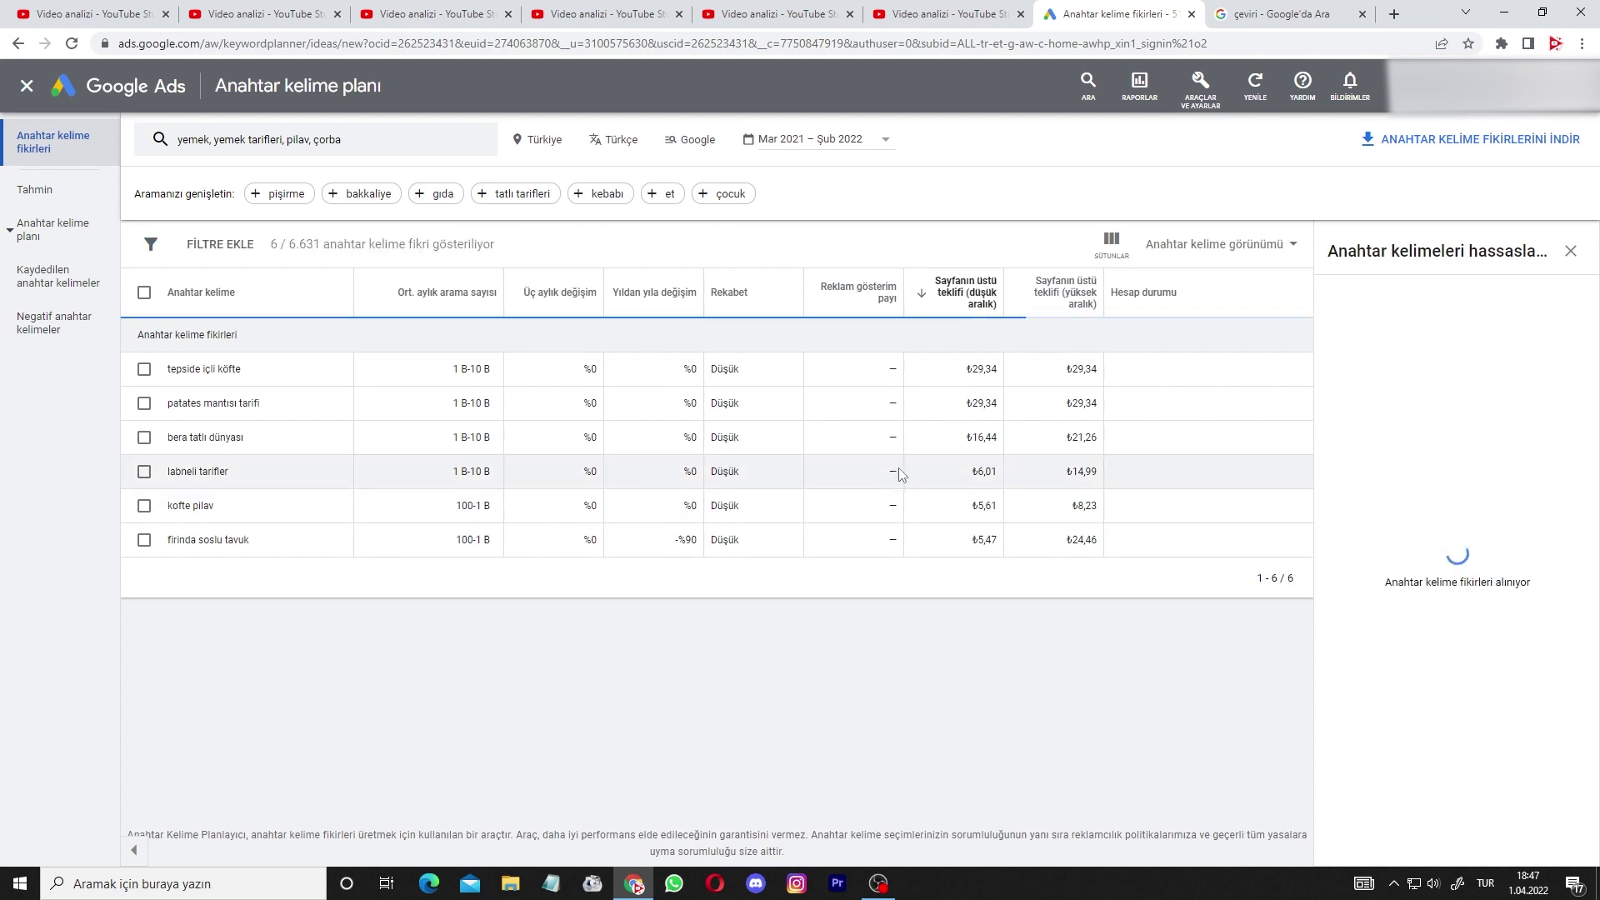
pyautogui.click(216, 300)
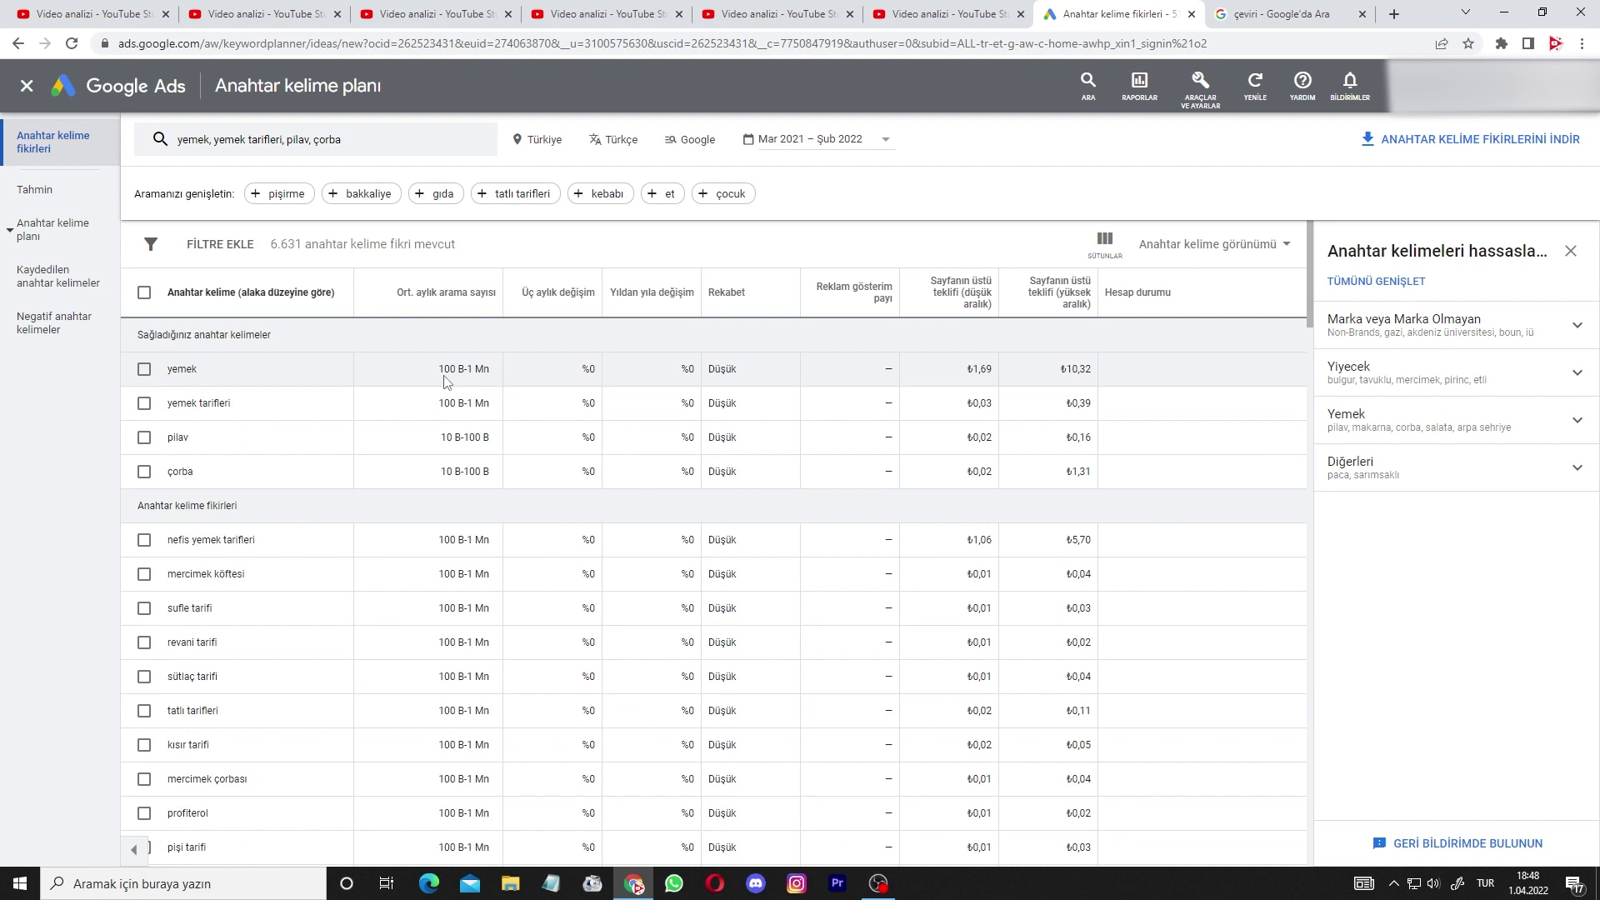
# Examine the monthly searches and the low and high bids of "yemek" and the other food terms.
pyautogui.moveTo(444, 380); pyautogui.dragTo(546, 379)
pyautogui.click(547, 388)
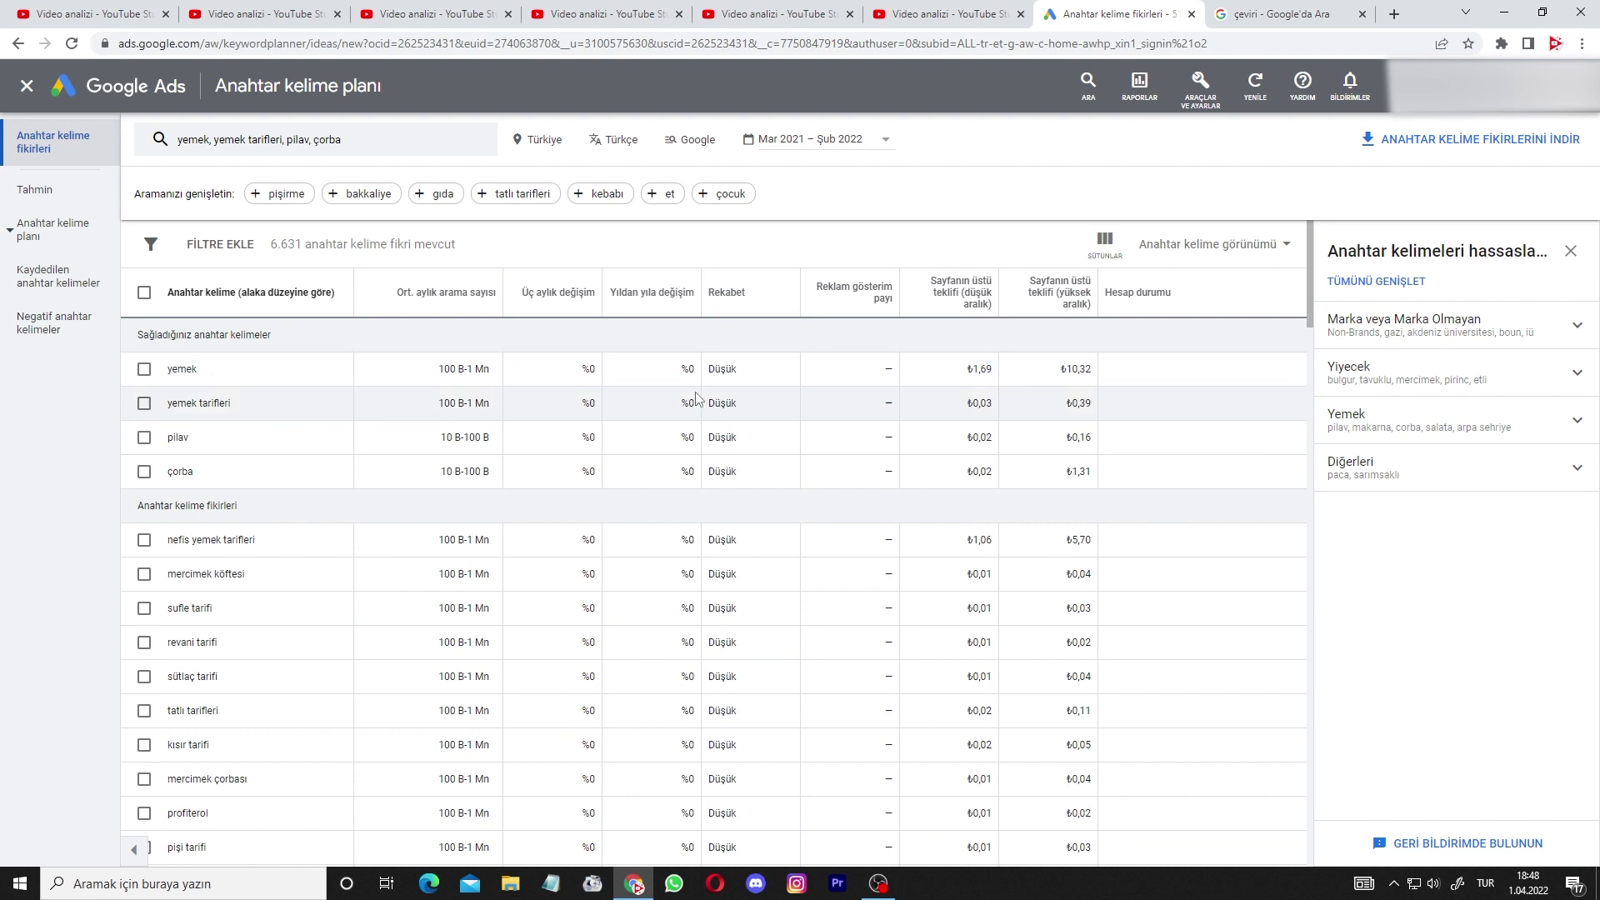
pyautogui.moveTo(968, 366); pyautogui.dragTo(994, 382)
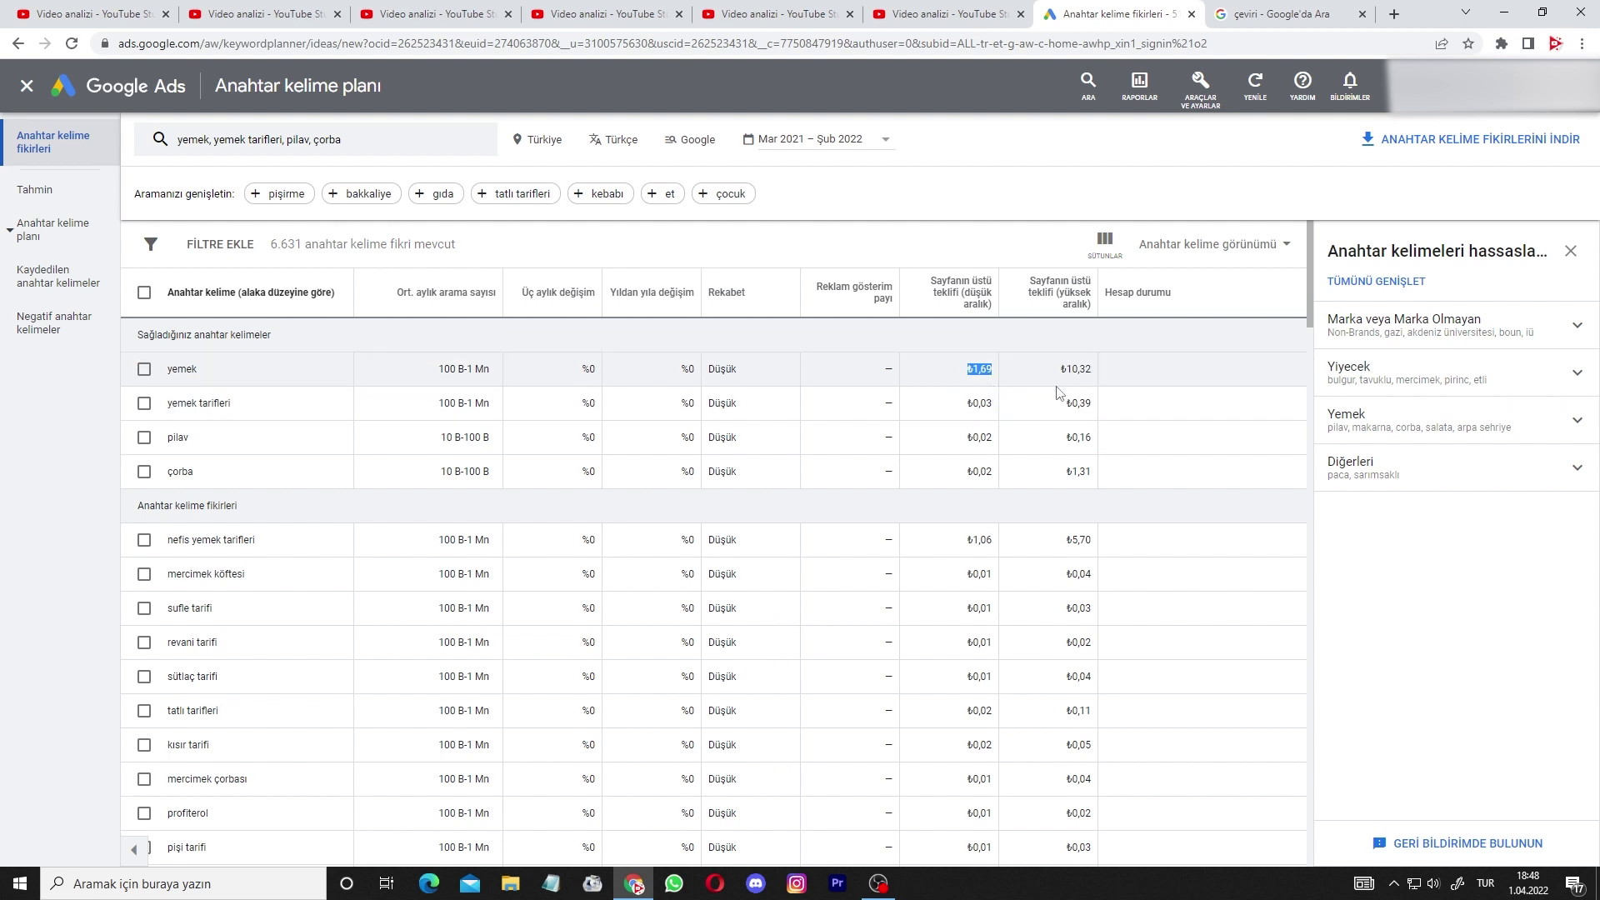
pyautogui.click(1041, 438)
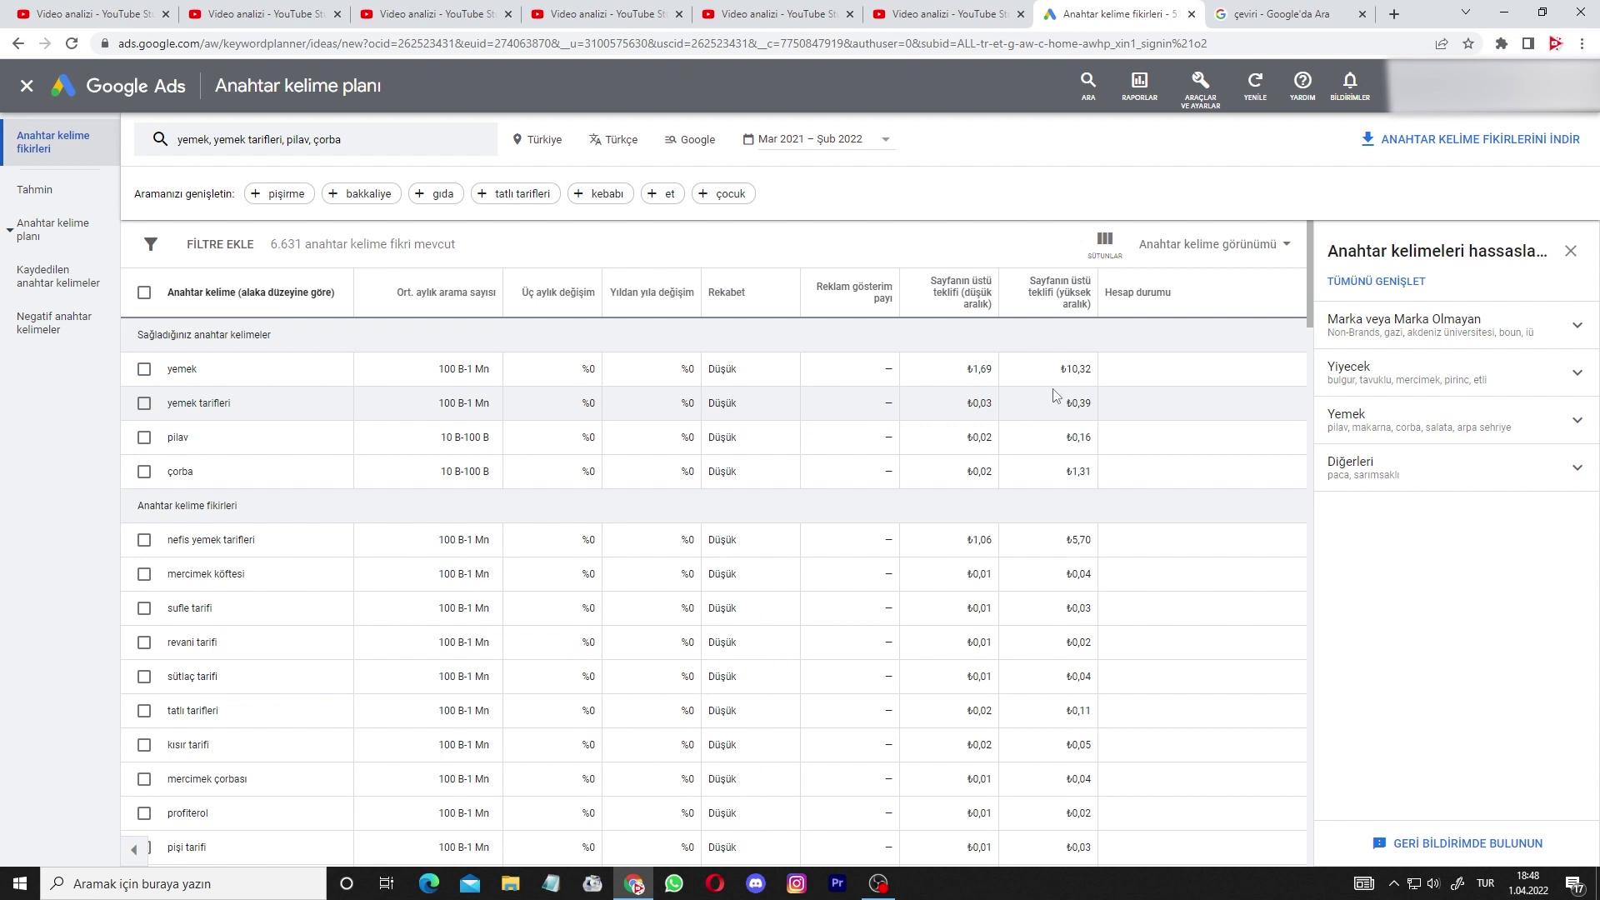
pyautogui.moveTo(407, 380); pyautogui.dragTo(511, 378)
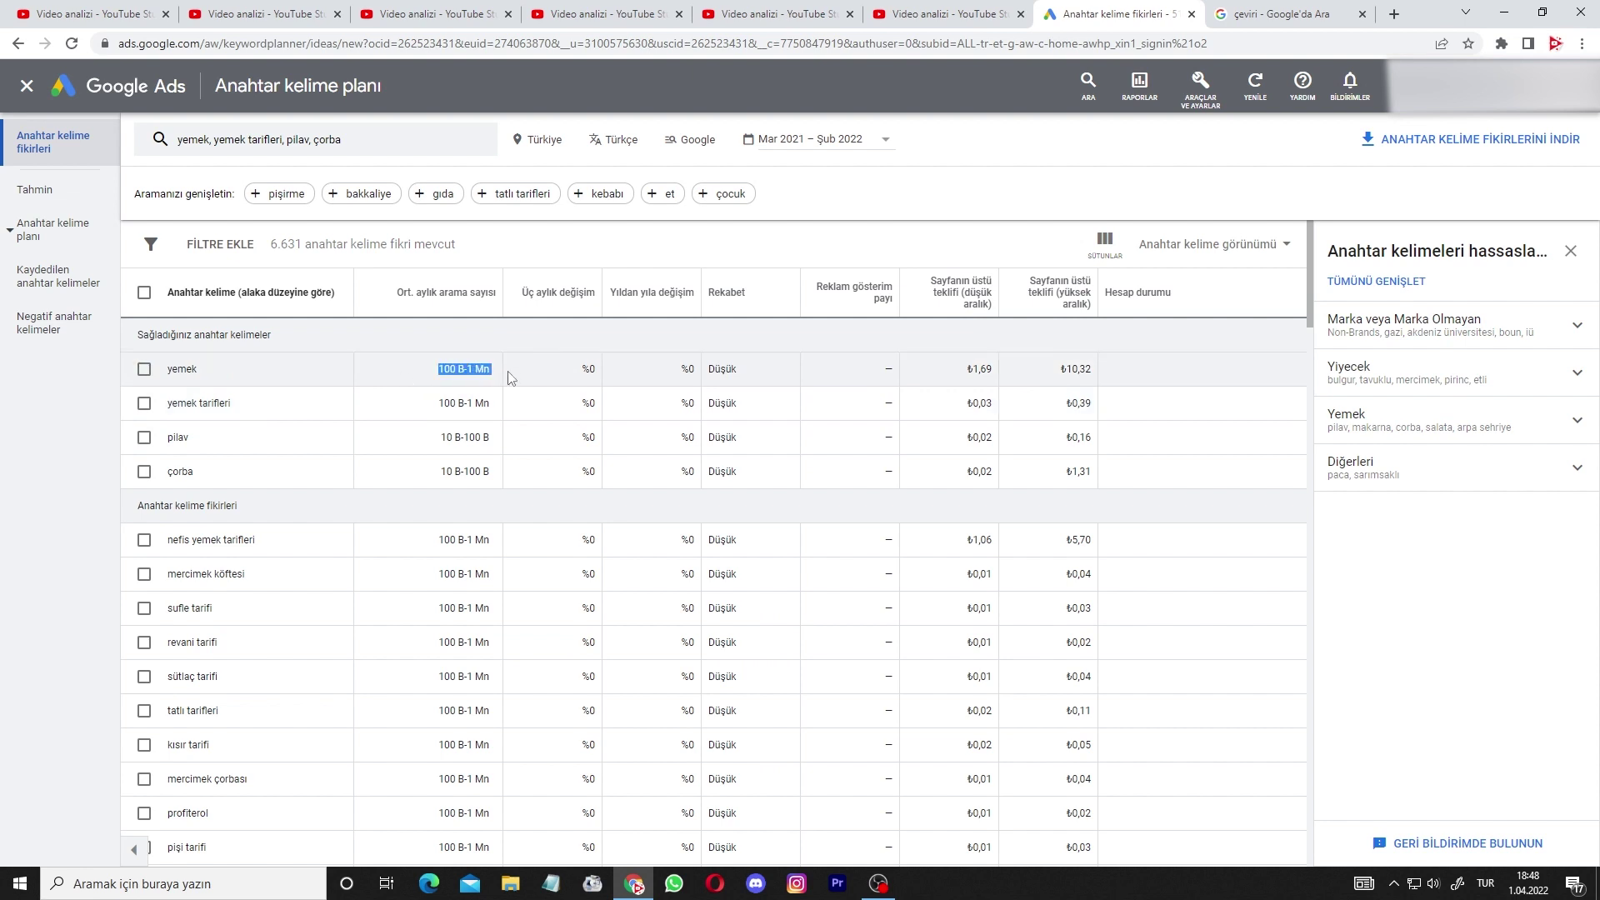
pyautogui.moveTo(979, 384); pyautogui.dragTo(492, 404)
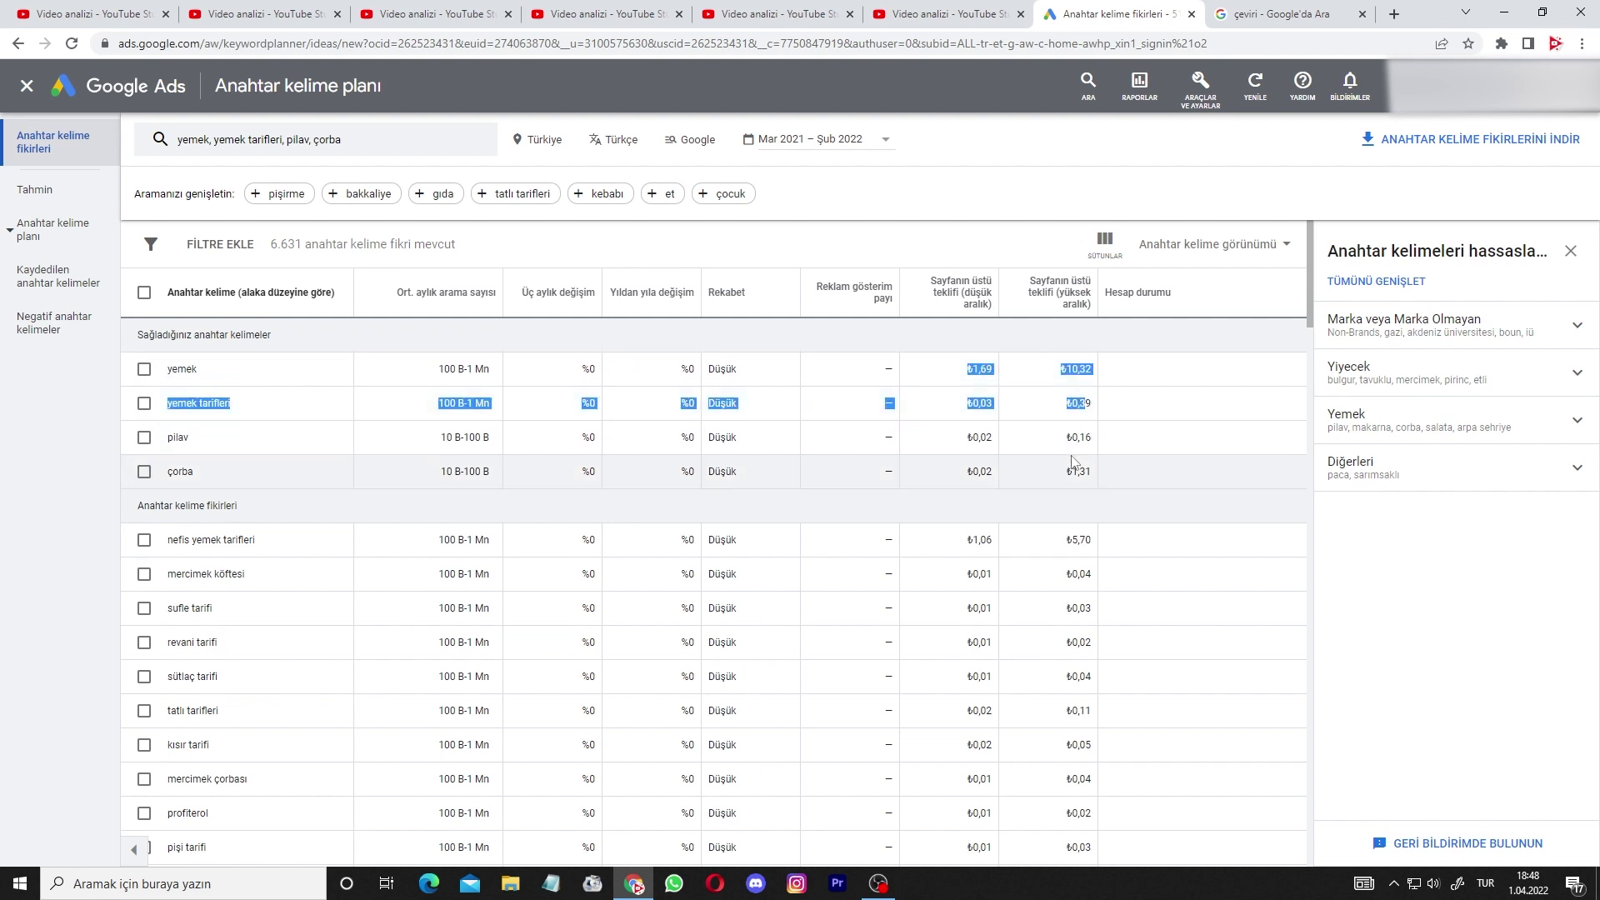
pyautogui.click(1001, 472)
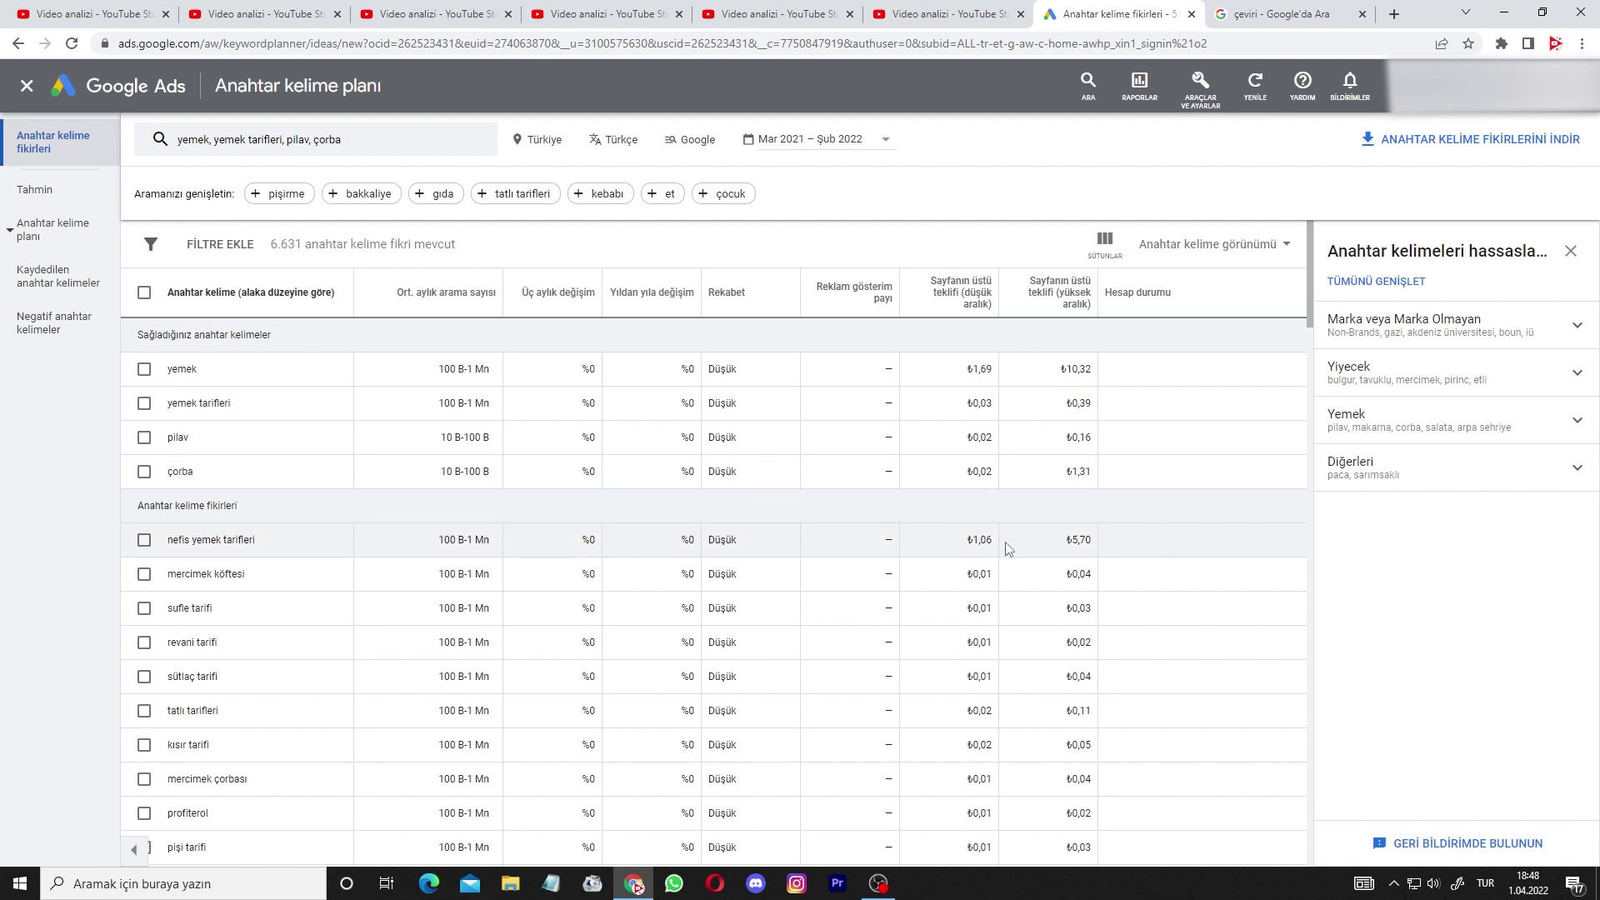
# Add "forex", "banka", "otel" and "hotel" to the search terms and get the updated keyword results.
pyautogui.click(395, 148)
pyautogui.write('forex')
pyautogui.press('Return')
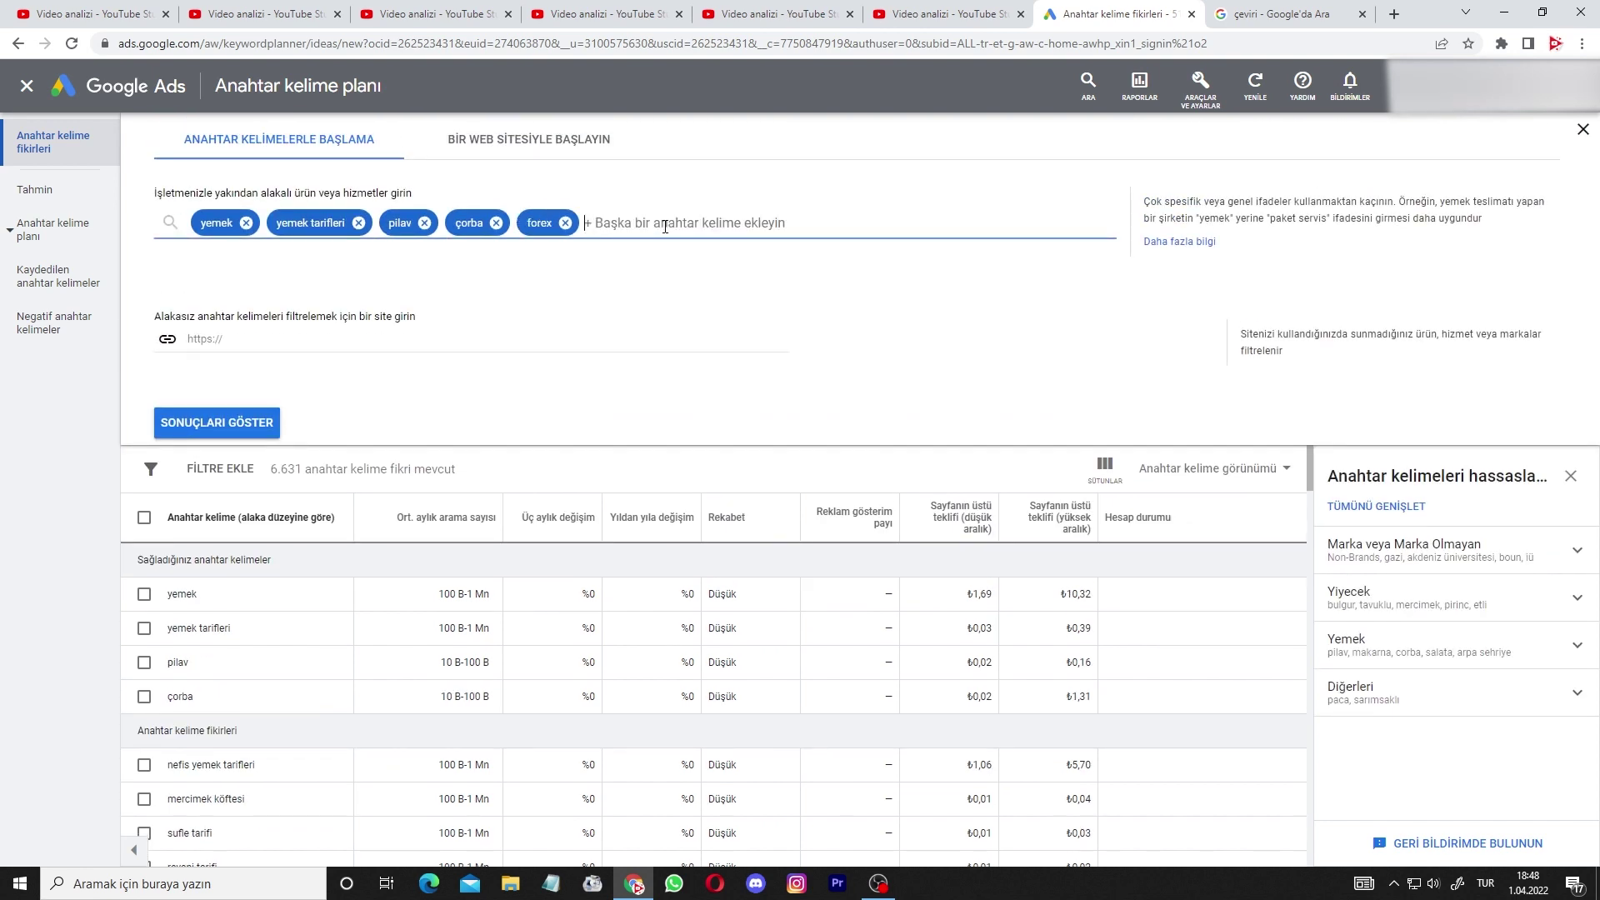
pyautogui.write('banka')
pyautogui.press('Return')
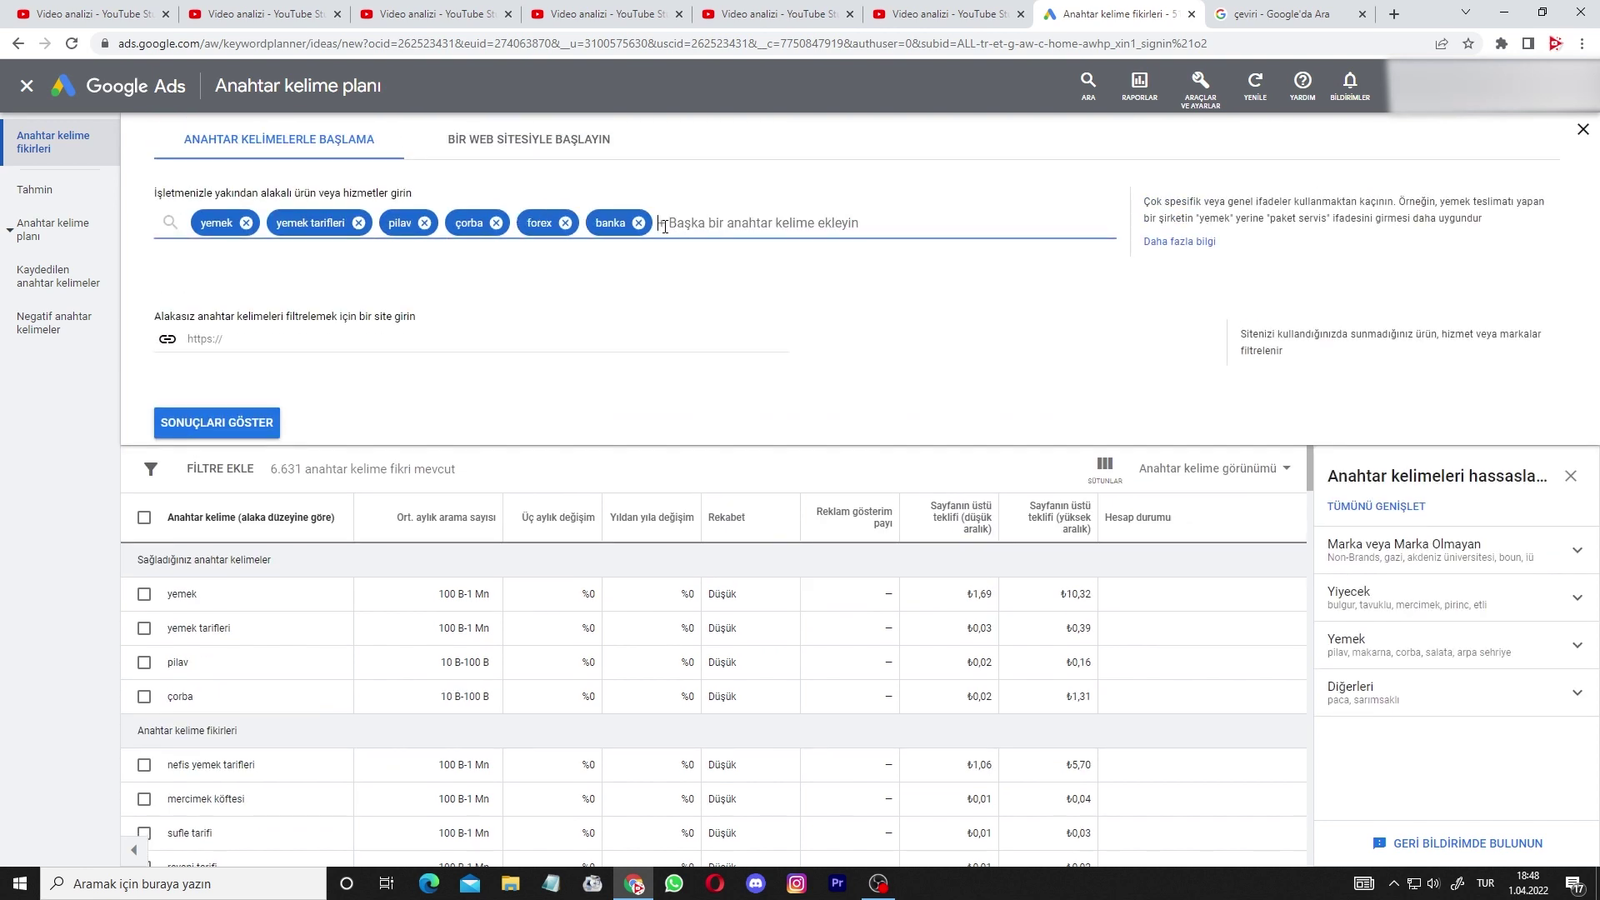
pyautogui.write('otel')
pyautogui.press('Return')
pyautogui.write('hotel')
pyautogui.press('Return')
pyautogui.press('Return')
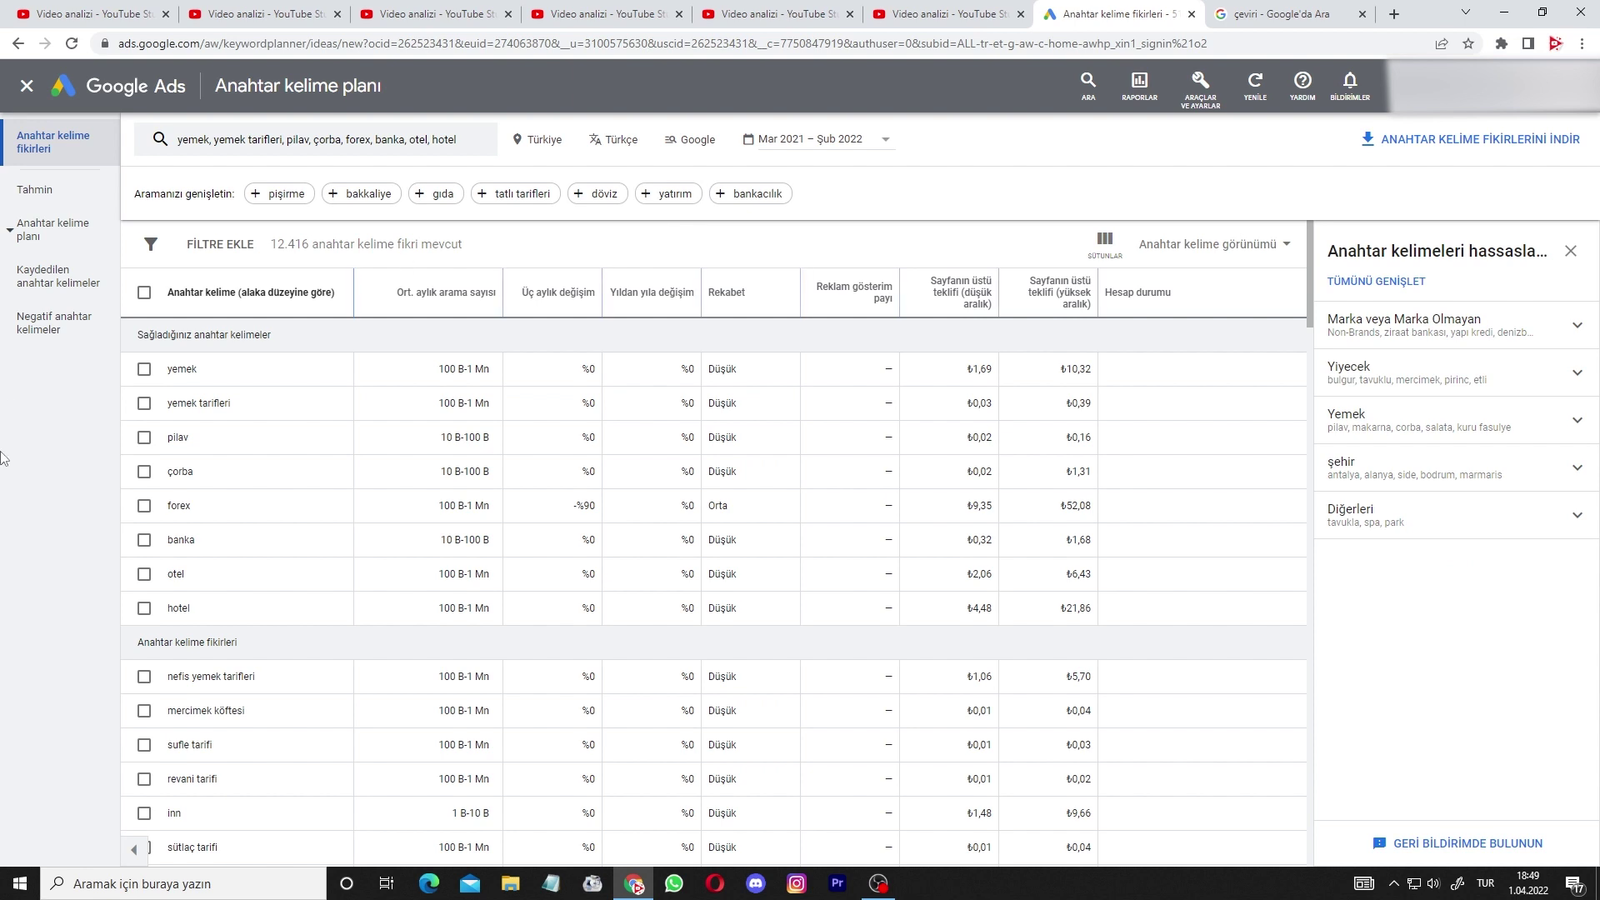
# Compare the monthly searches and low and high bids of "banka", "otel" and "yemek tarifleri".
pyautogui.moveTo(955, 555); pyautogui.dragTo(1091, 555)
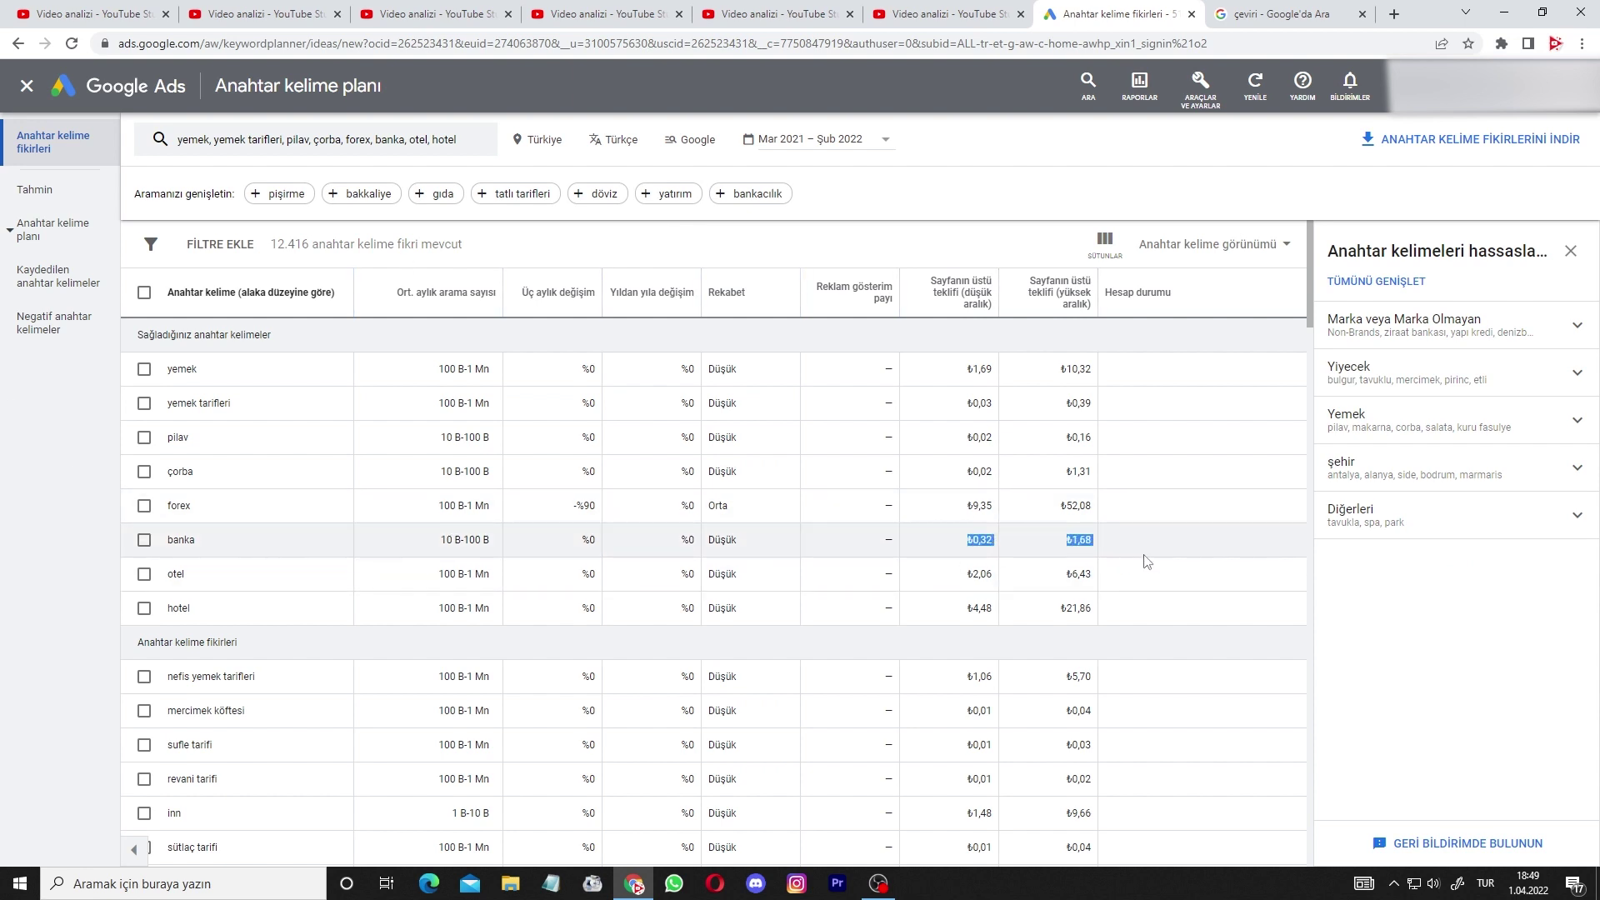
pyautogui.click(1148, 555)
pyautogui.moveTo(167, 573); pyautogui.dragTo(889, 590)
pyautogui.click(889, 590)
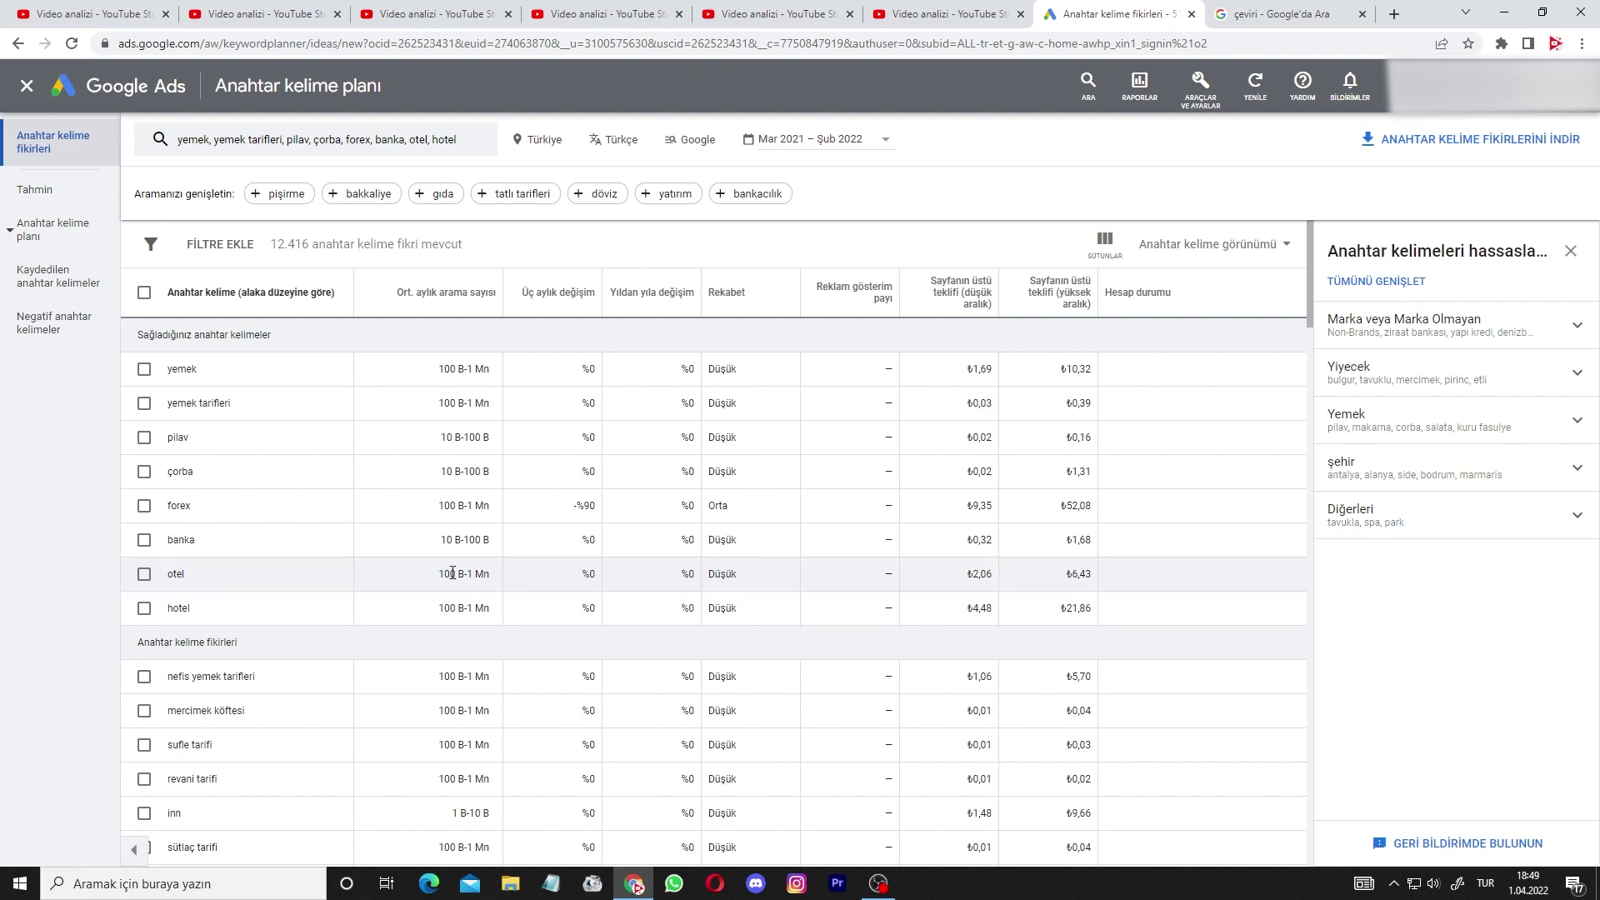
pyautogui.moveTo(470, 577); pyautogui.dragTo(571, 587)
pyautogui.moveTo(967, 573); pyautogui.dragTo(1001, 560)
pyautogui.click(1018, 585)
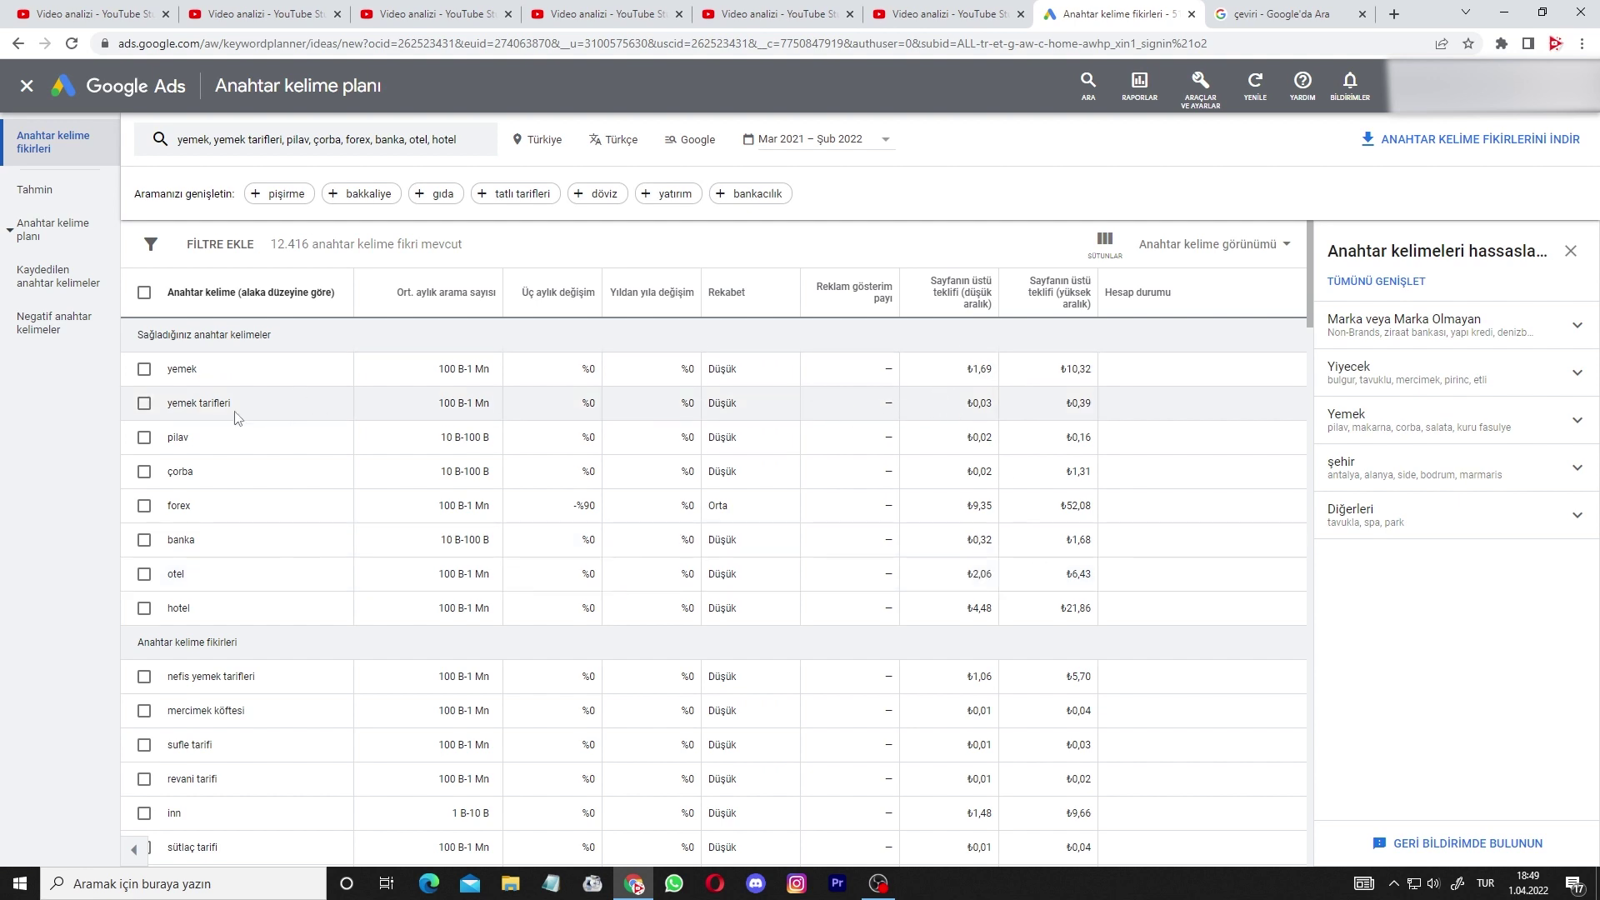
pyautogui.moveTo(381, 408); pyautogui.dragTo(505, 417)
pyautogui.click(470, 408)
pyautogui.moveTo(942, 417); pyautogui.dragTo(1022, 421)
pyautogui.click(1022, 421)
# In the Google translator page, translate "gmail hesap açma" from Turkish to English and copy the translation.
pyautogui.hotkey('ctrl', 'Tab')
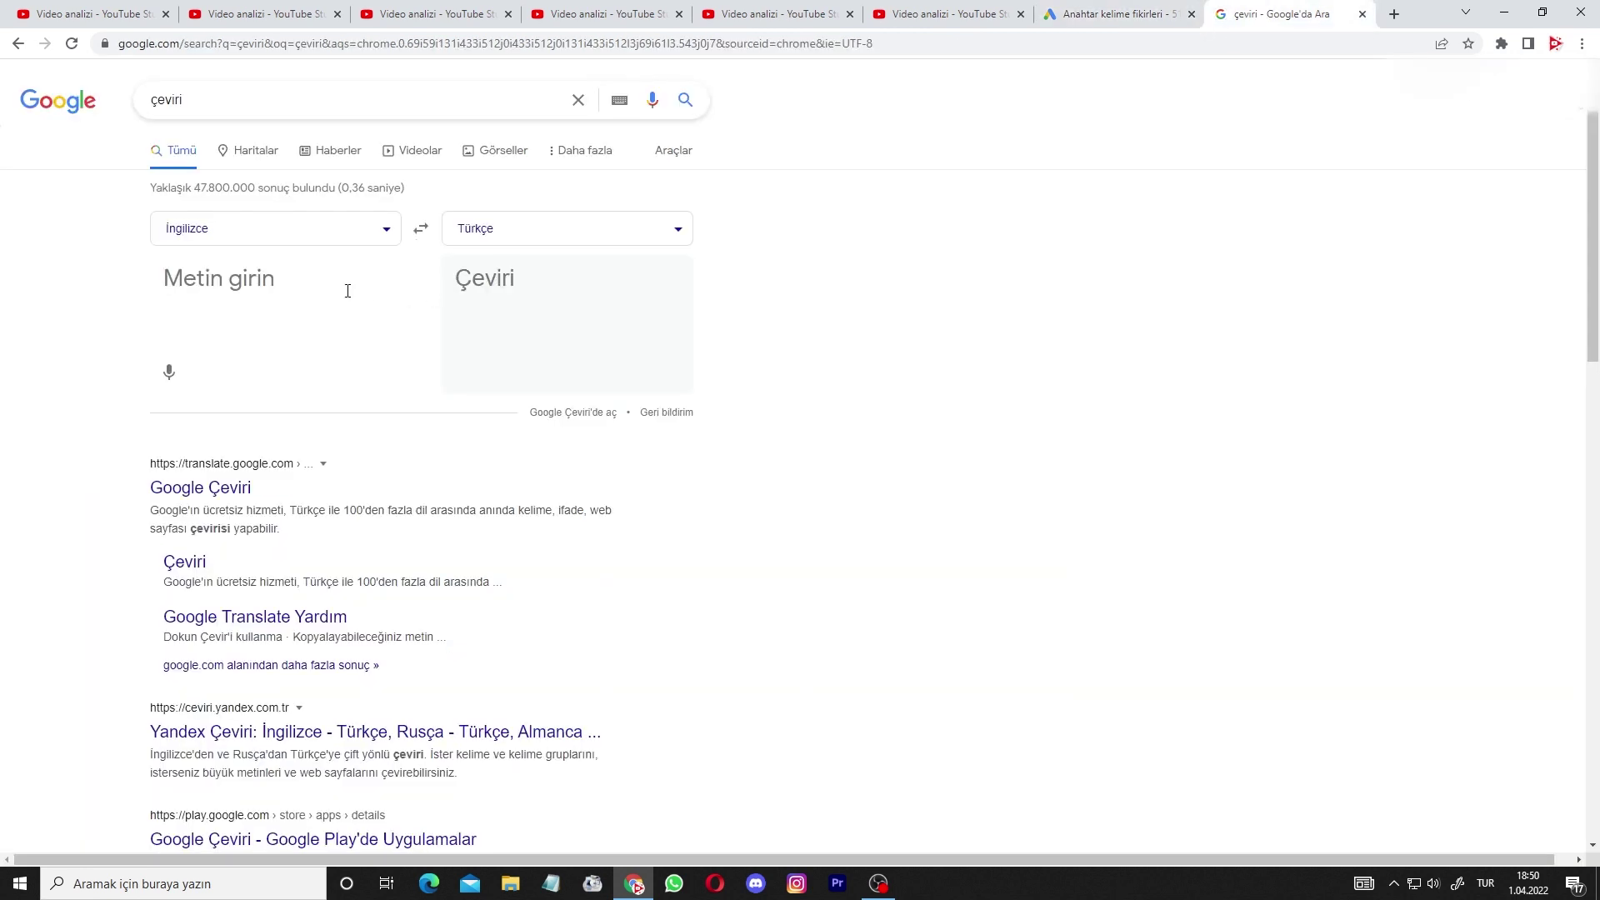
pyautogui.write('gmail hesap açma')
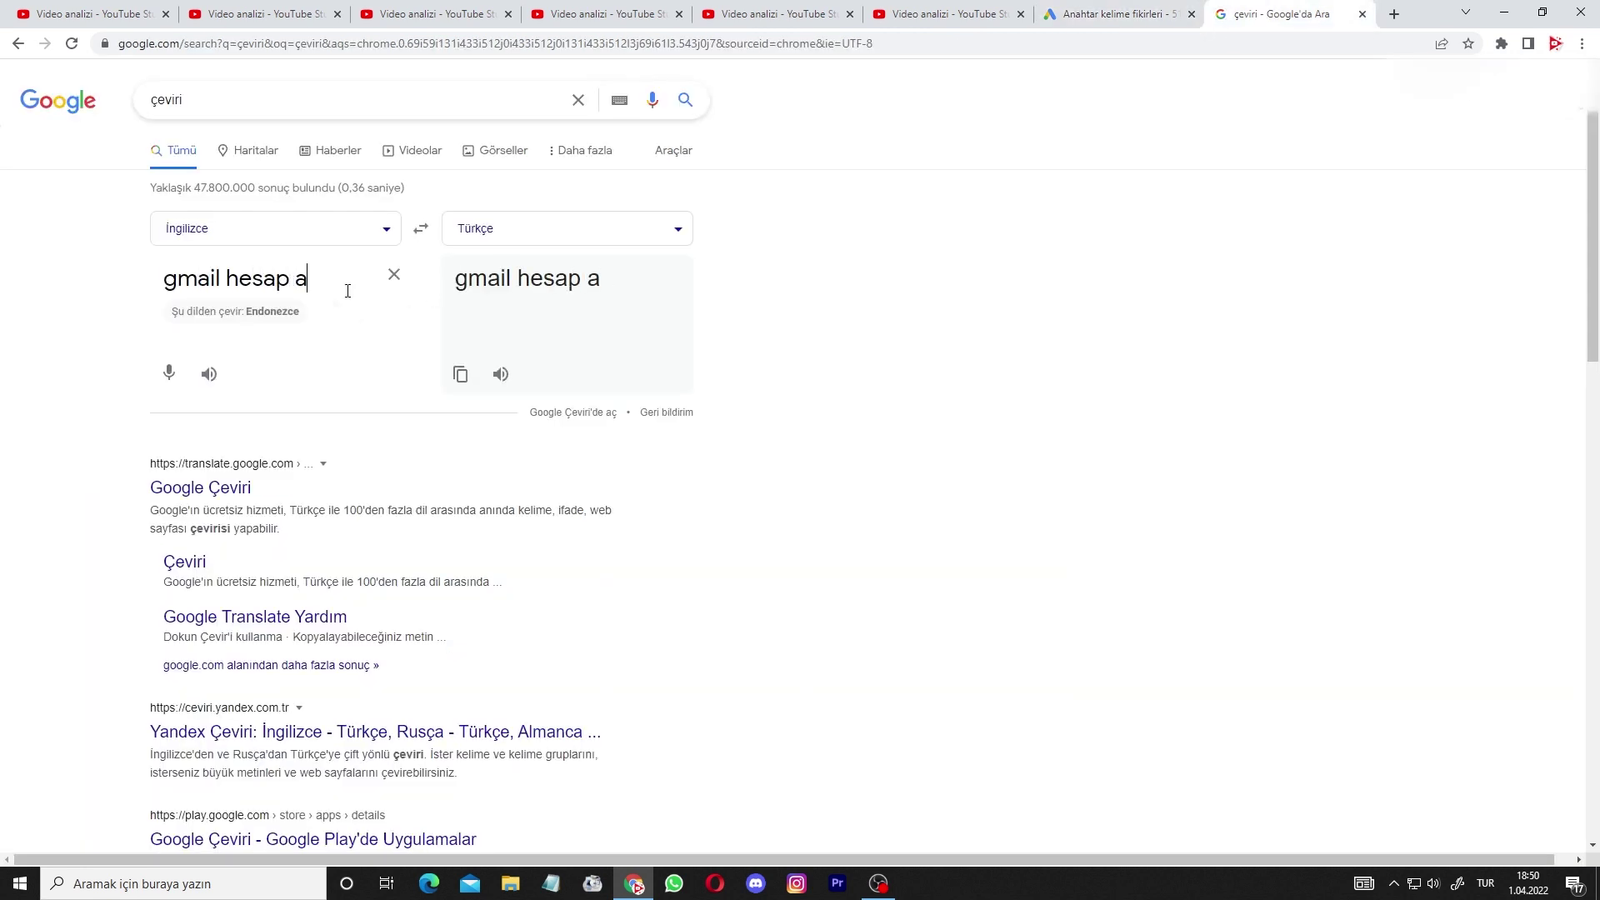
pyautogui.click(421, 229)
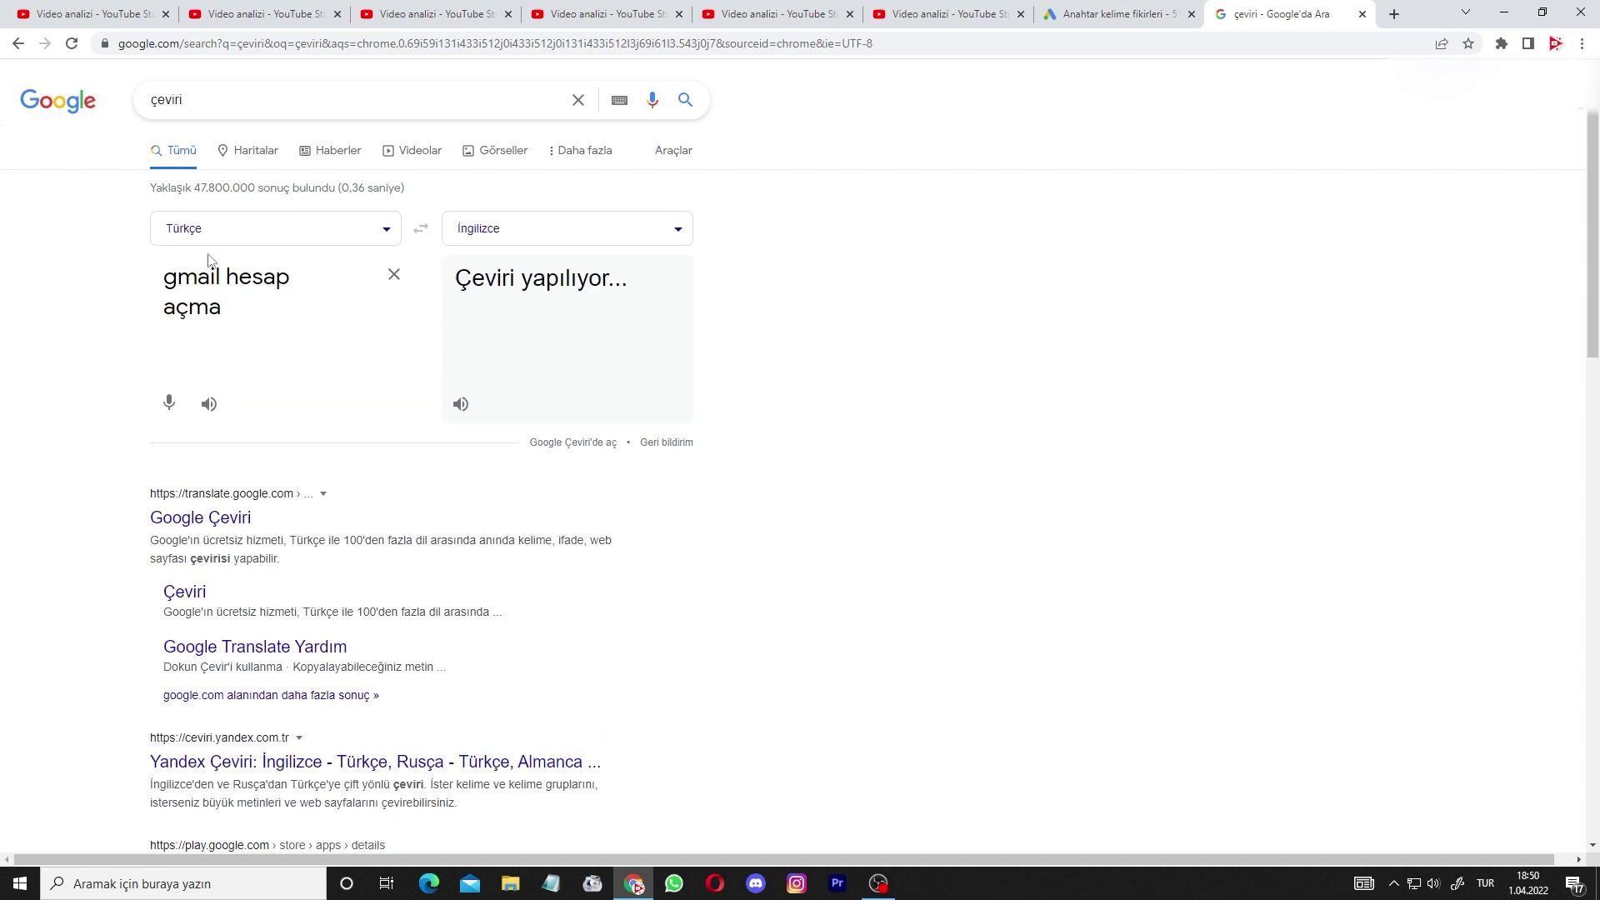
pyautogui.click(459, 406)
# Back in the keyword planner, replace all search terms with the copied "gmail account login" and get the results.
pyautogui.hotkey('ctrl', 'shift', 'Tab')
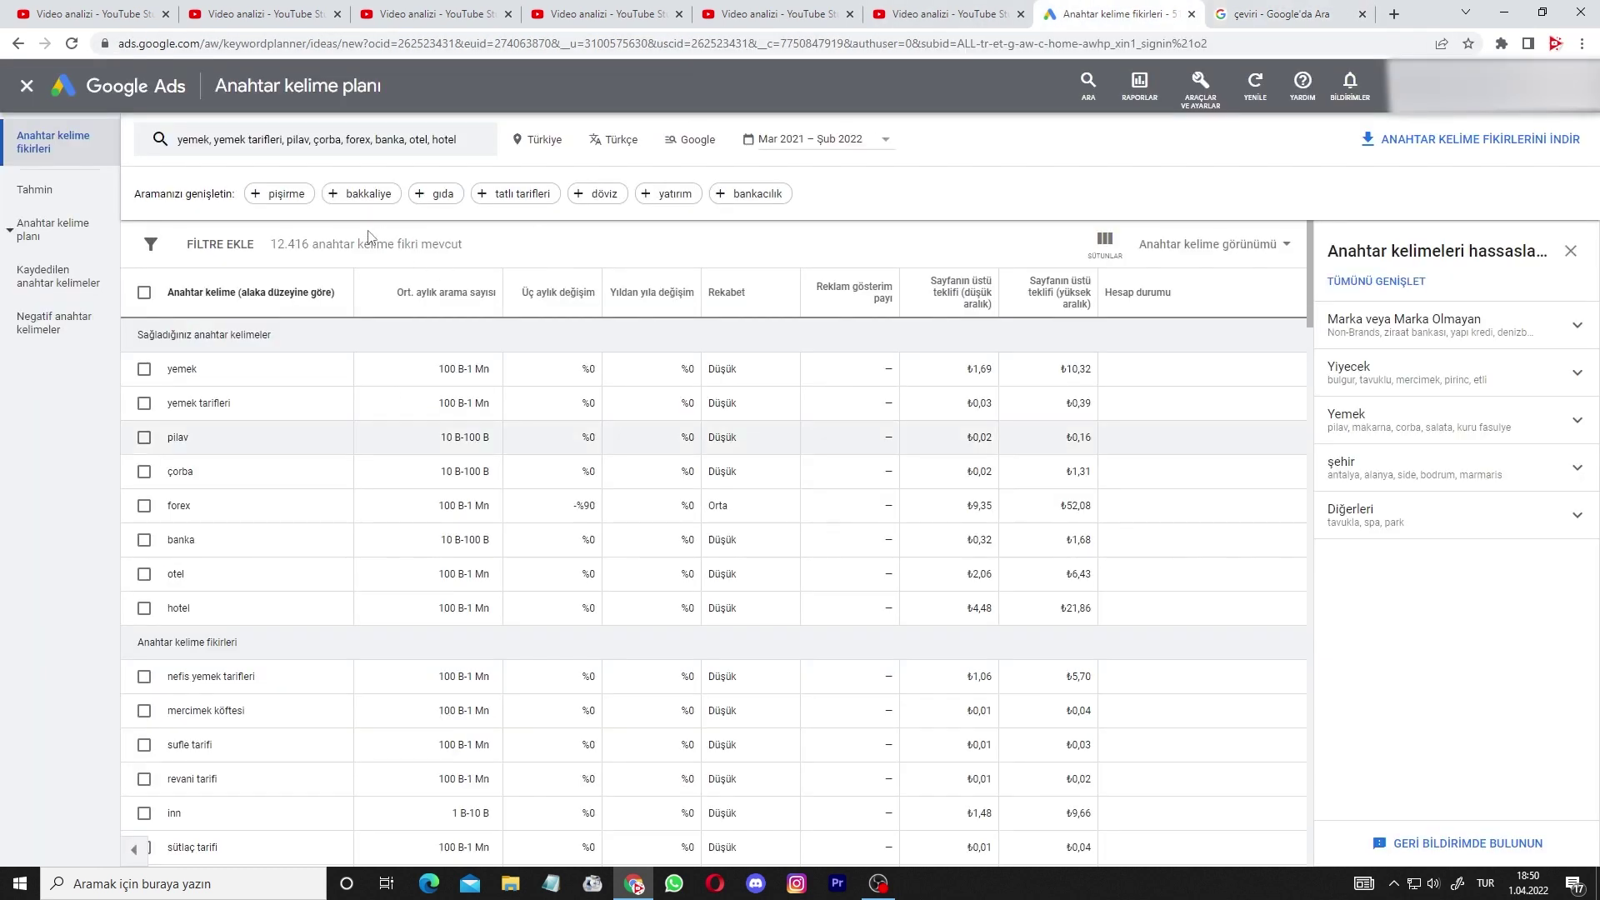
pyautogui.click(293, 147)
pyautogui.press('BackSpace')
pyautogui.press('BackSpace')
pyautogui.press('BackSpace')
pyautogui.press('BackSpace')
pyautogui.press('BackSpace')
pyautogui.press('BackSpace')
pyautogui.press('BackSpace')
pyautogui.press('BackSpace')
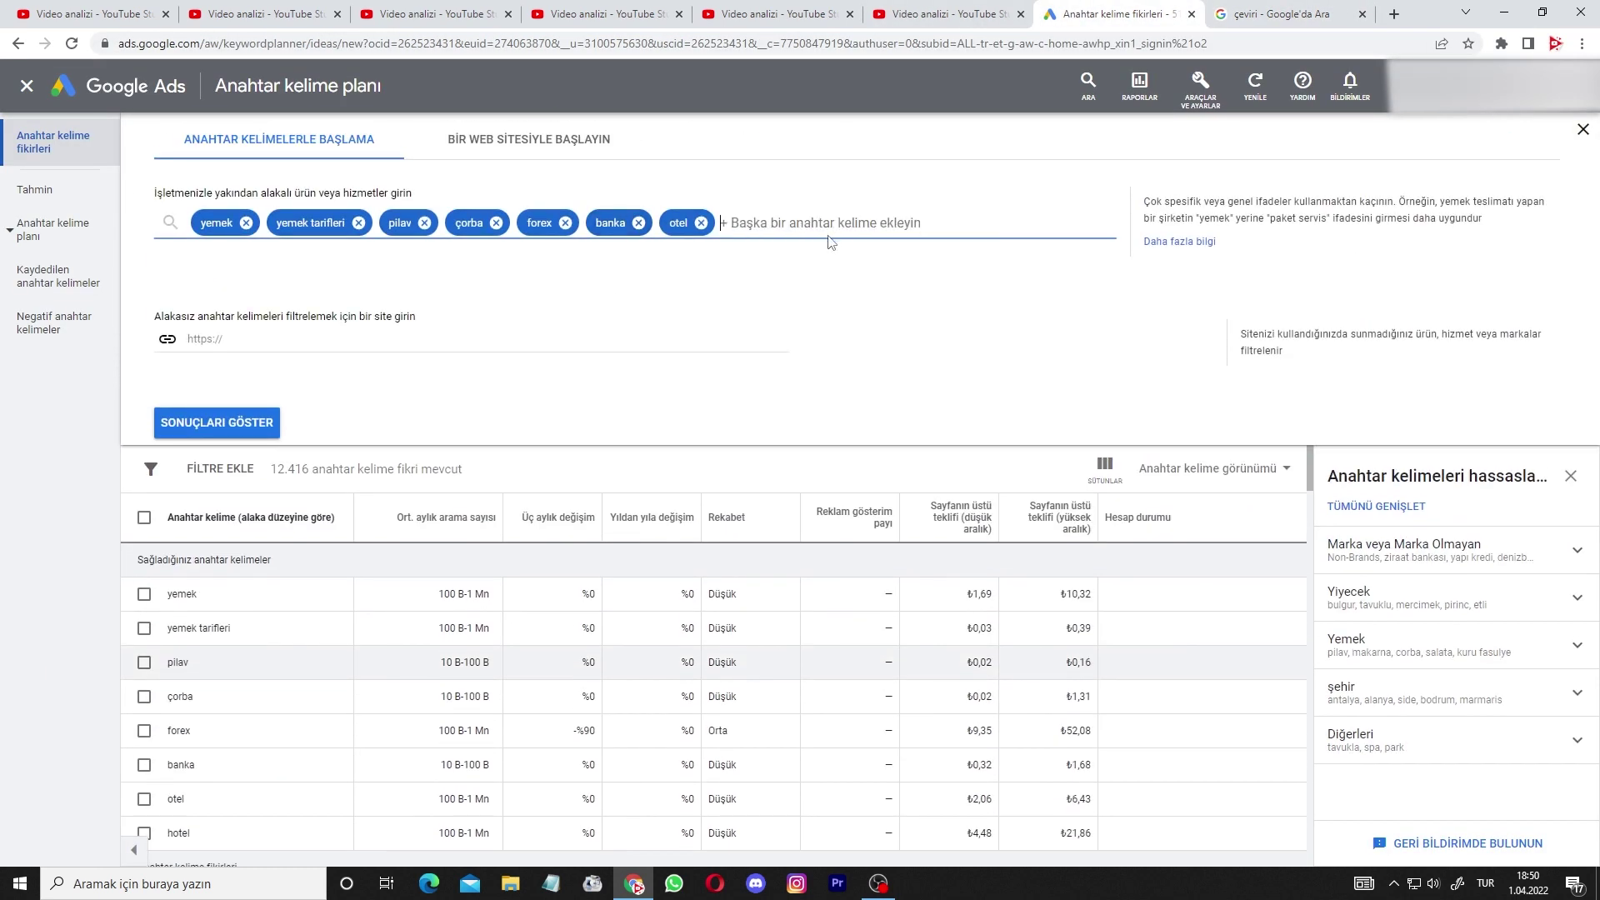
pyautogui.hotkey('ctrl', 'v')
pyautogui.press('Return')
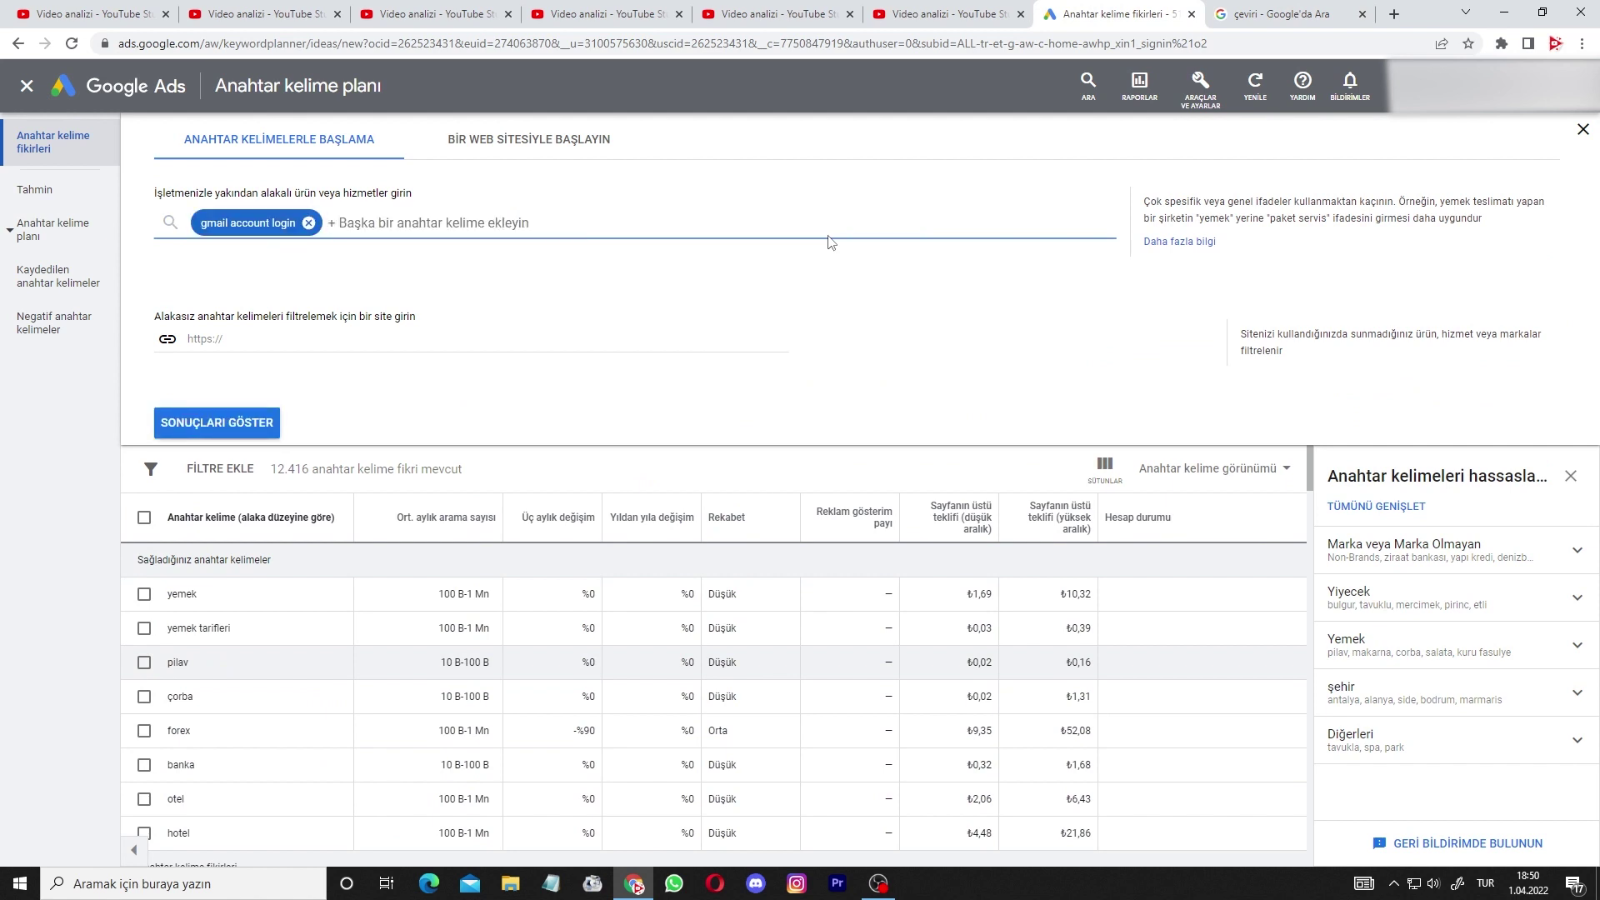
pyautogui.press('Return')
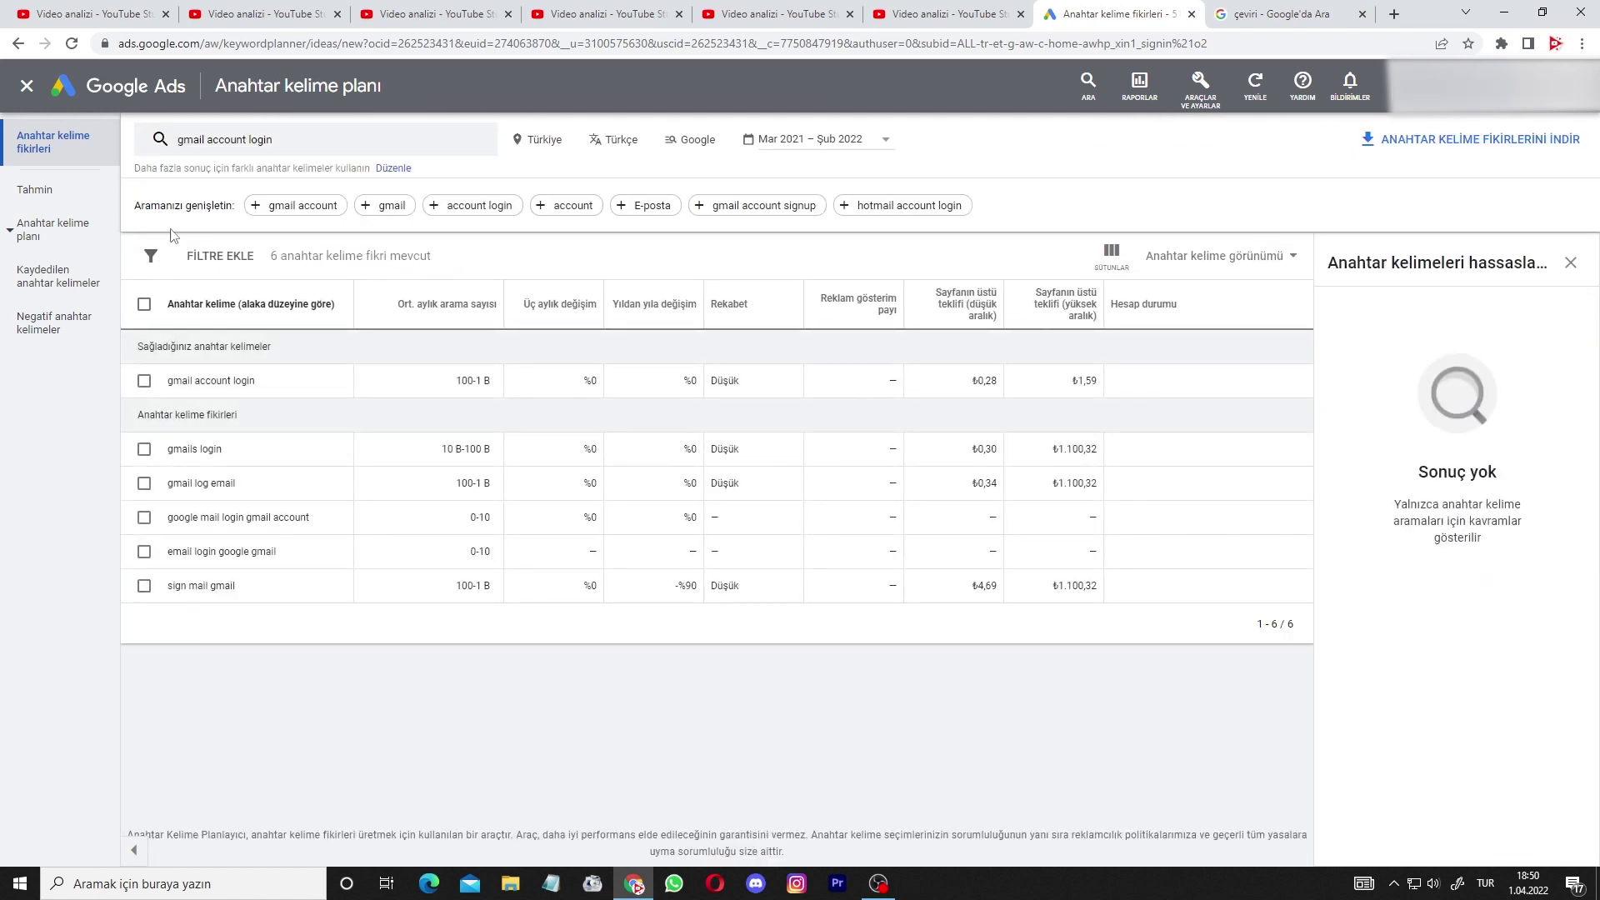
# Set the keyword language to English (İngilizce) and change the targeted location from Türkiye to the United States (Amerika Birleşik Devletleri).
pyautogui.click(632, 140)
pyautogui.scroll(7, 659, 358)
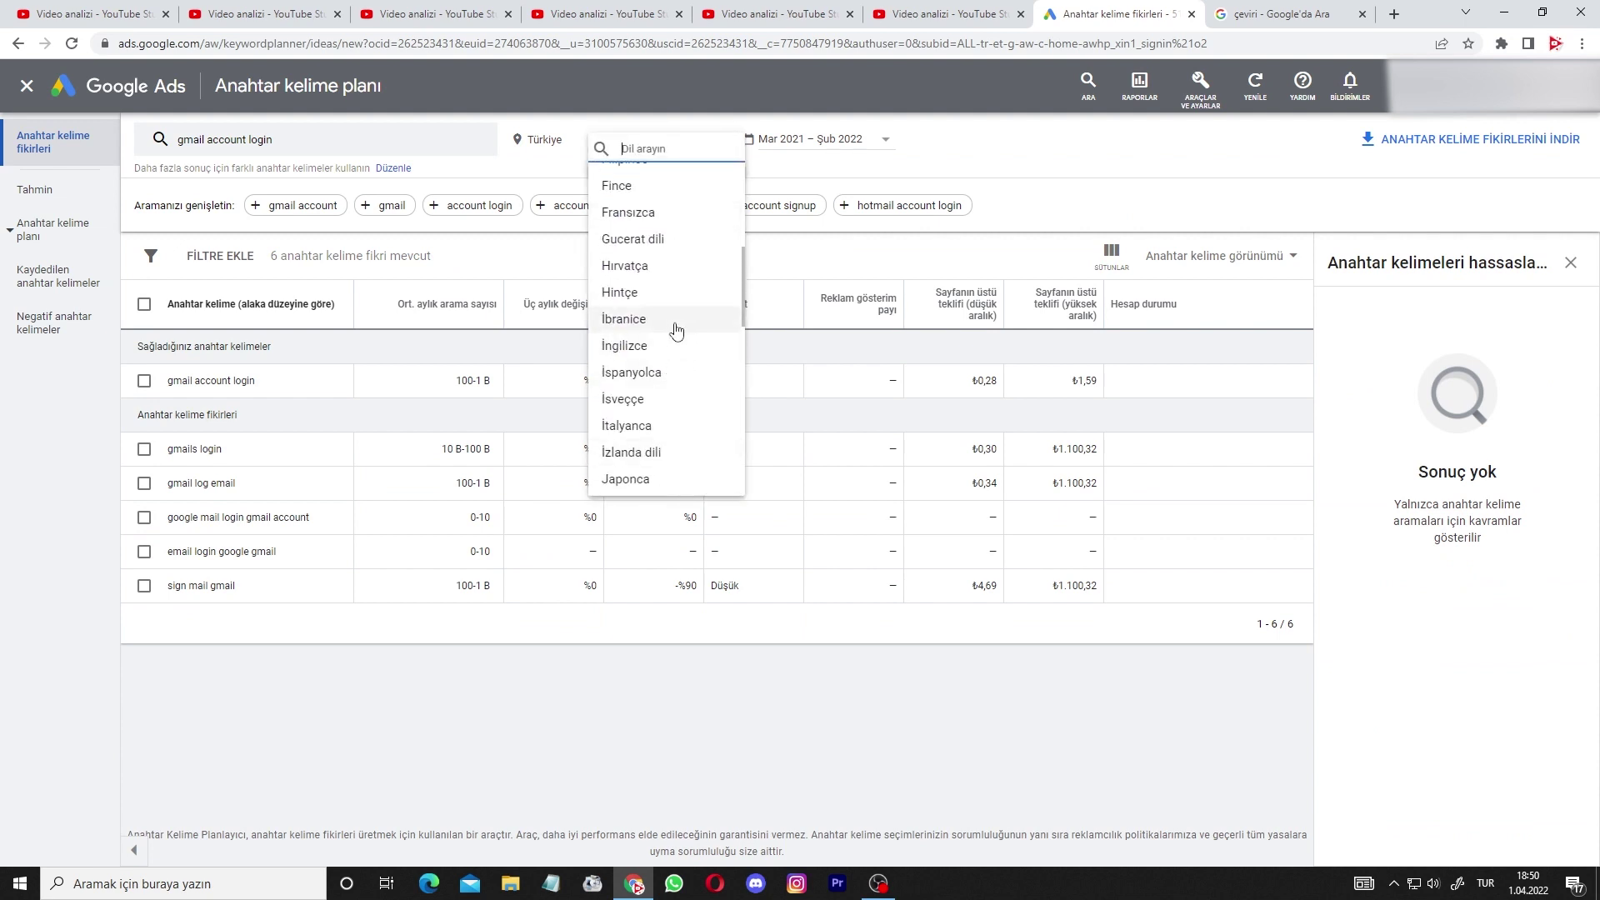
pyautogui.click(660, 354)
pyautogui.click(572, 141)
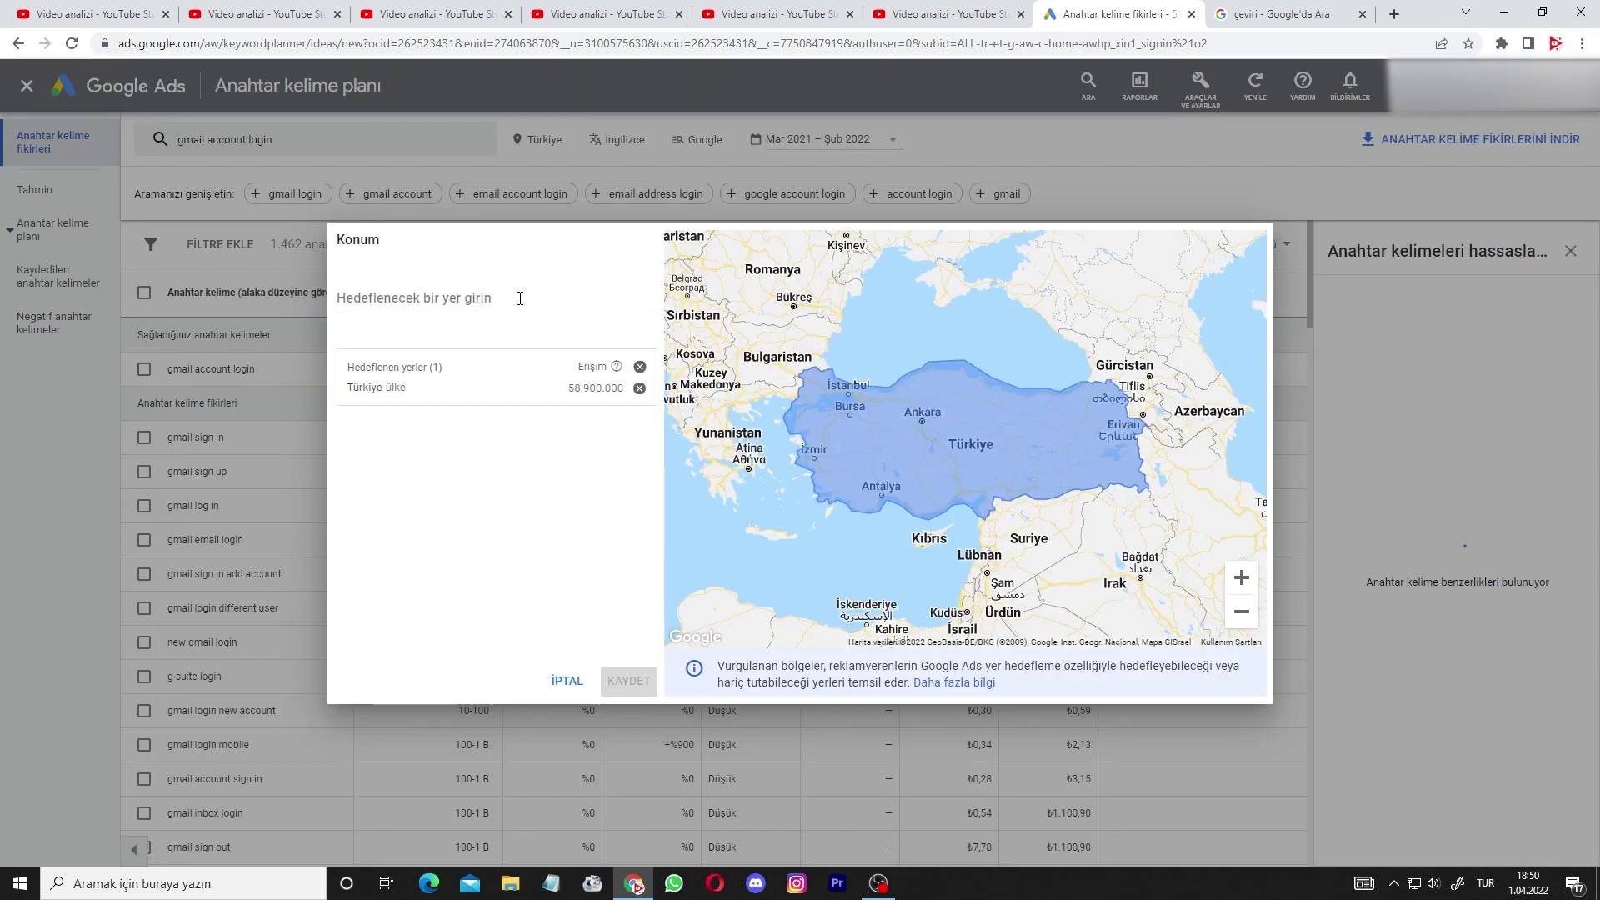
pyautogui.click(520, 298)
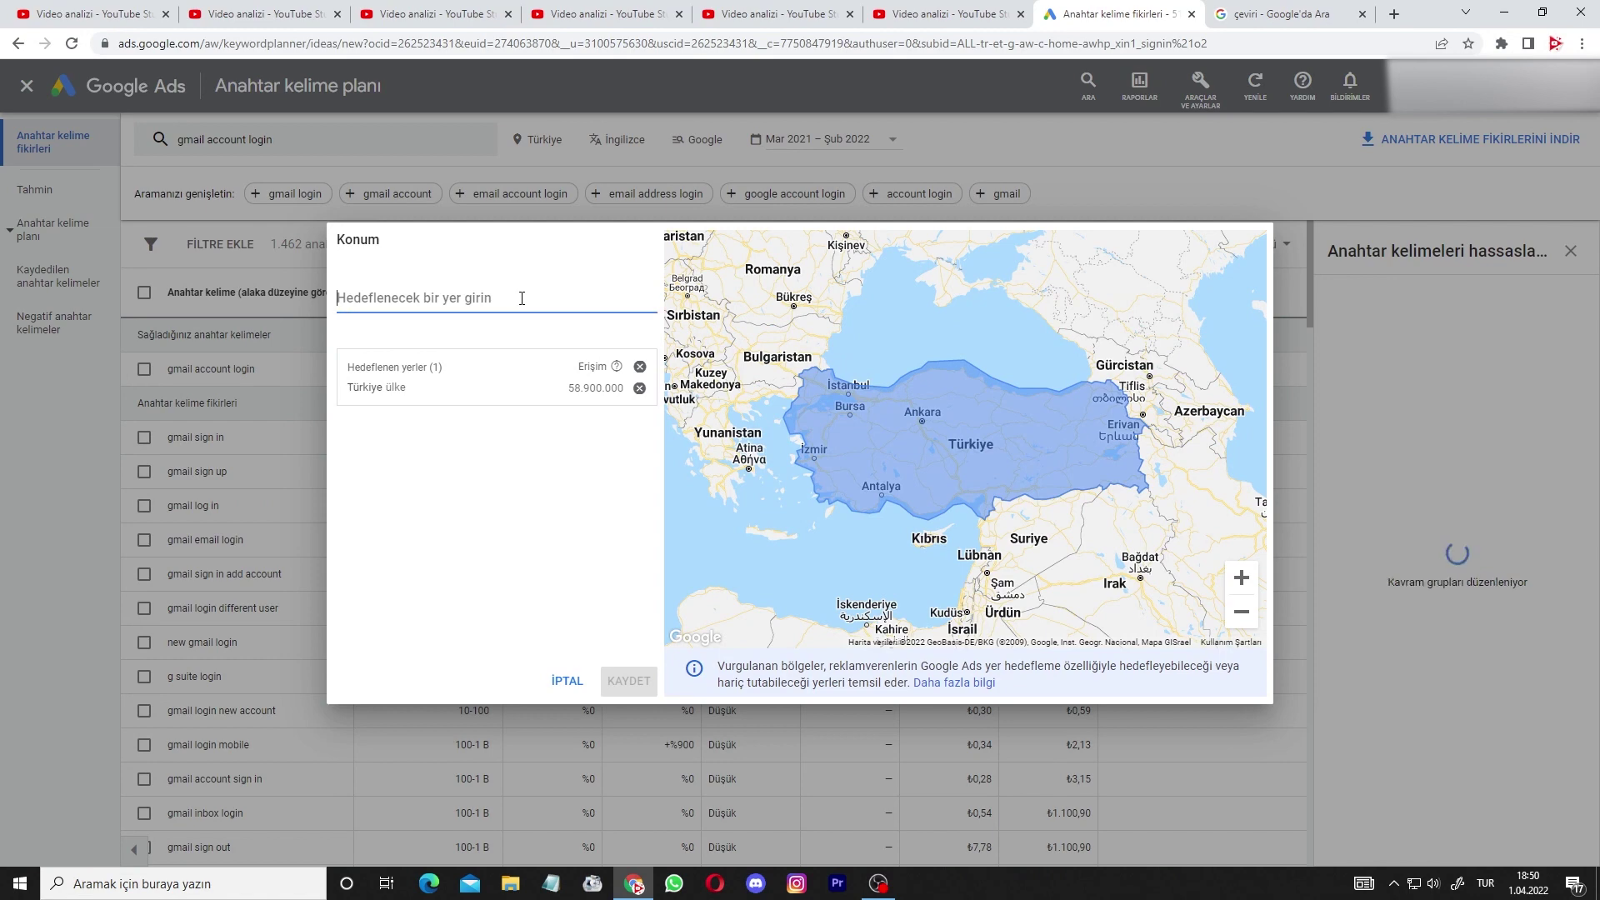
pyautogui.write('amer')
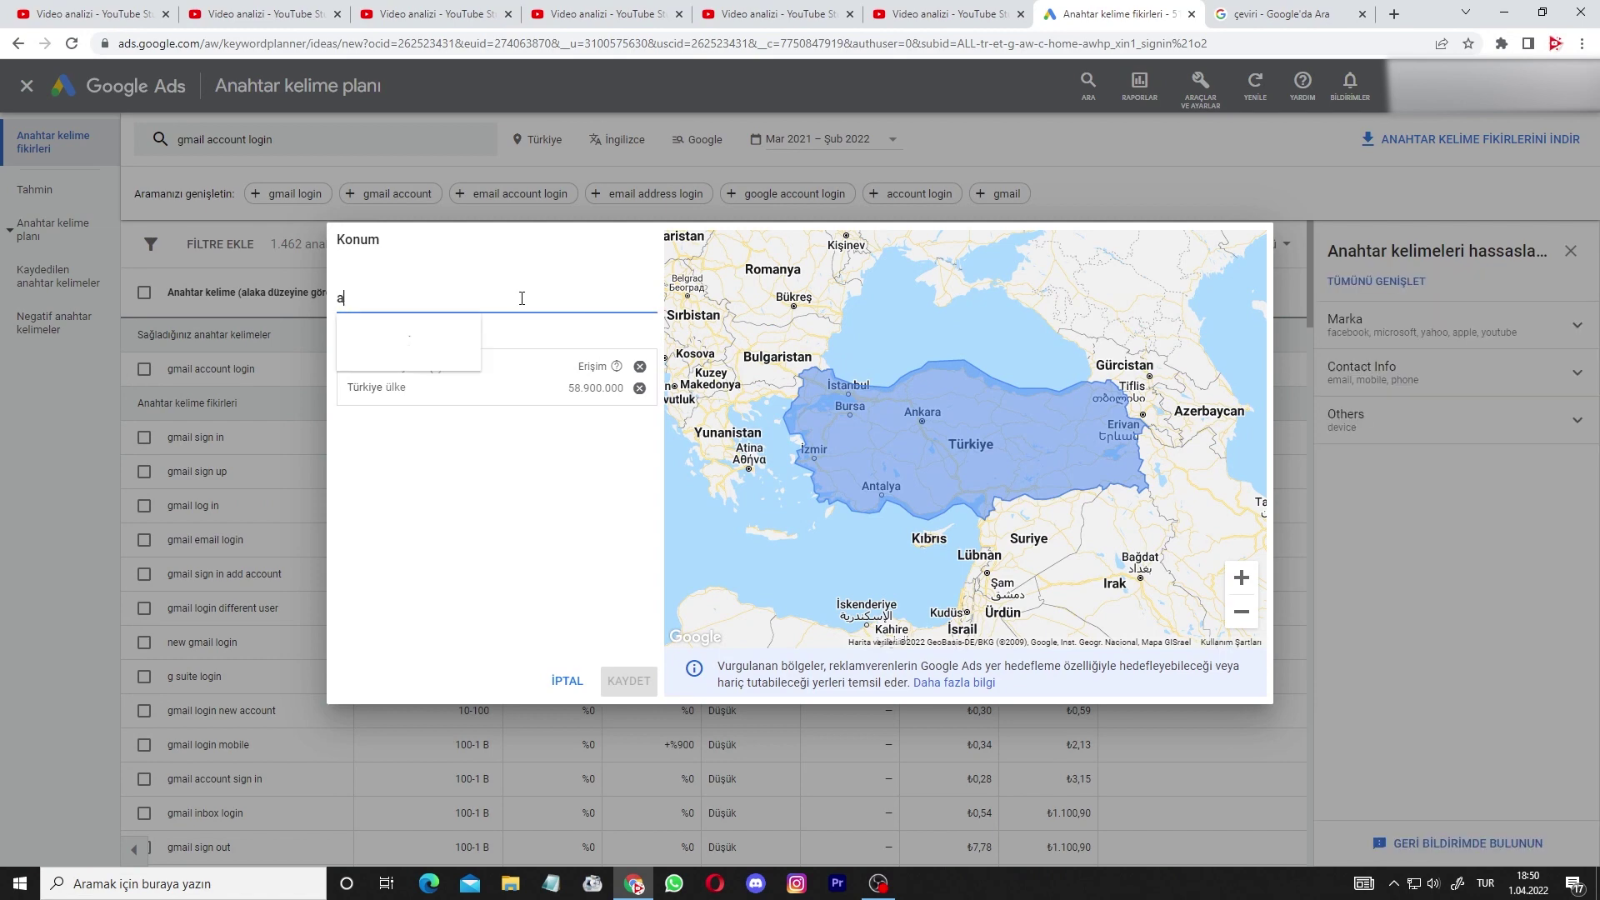
pyautogui.click(497, 348)
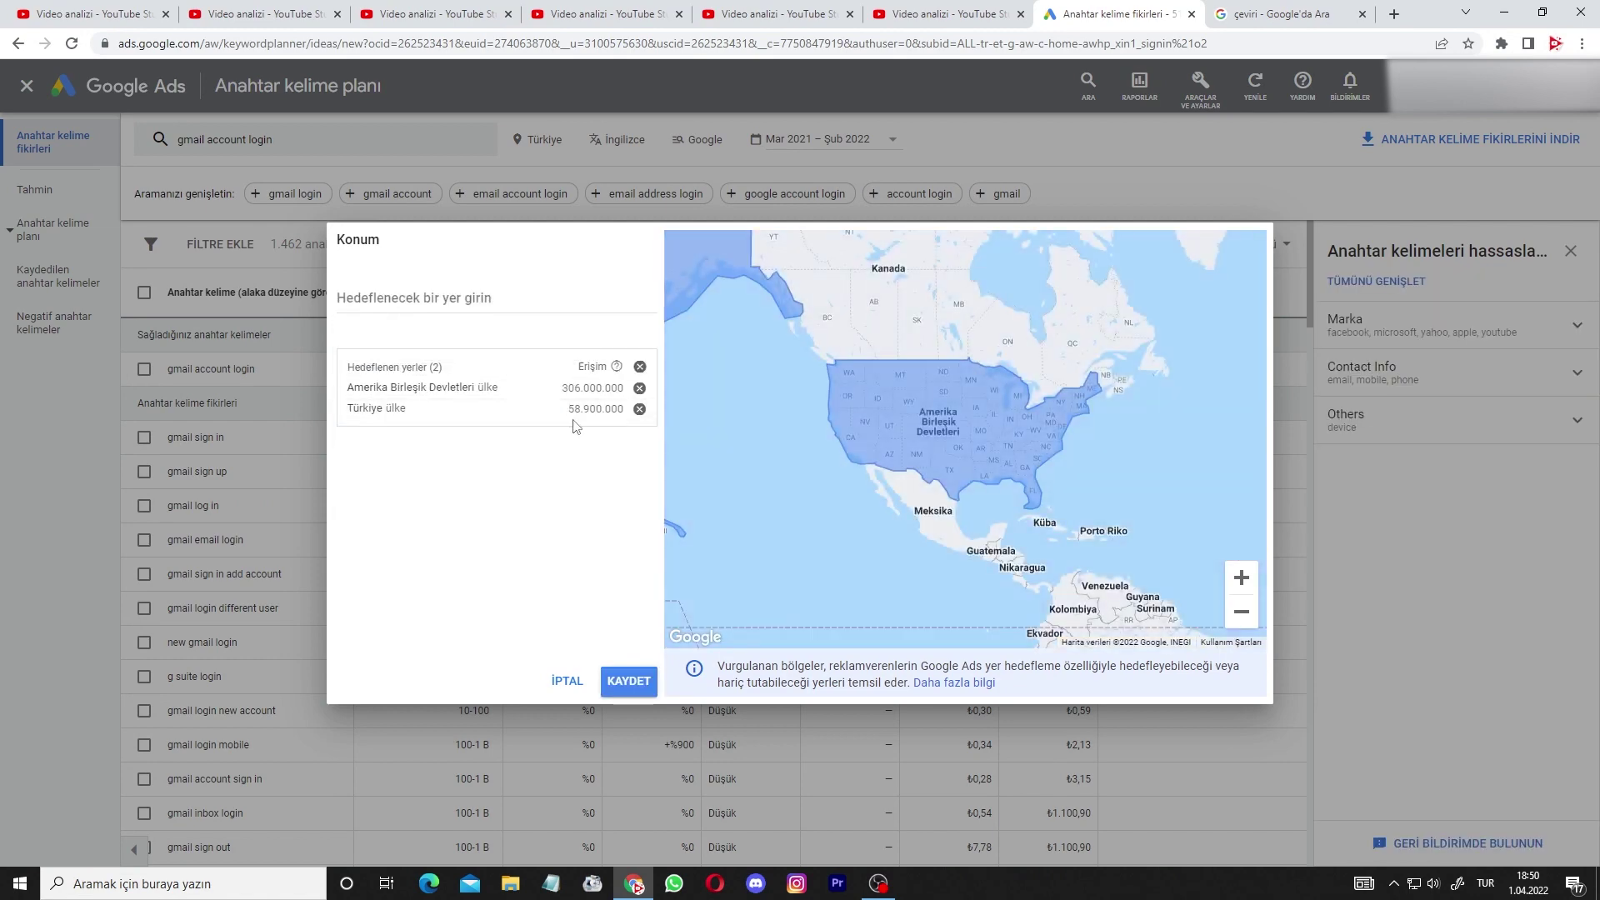
pyautogui.click(638, 408)
pyautogui.click(617, 680)
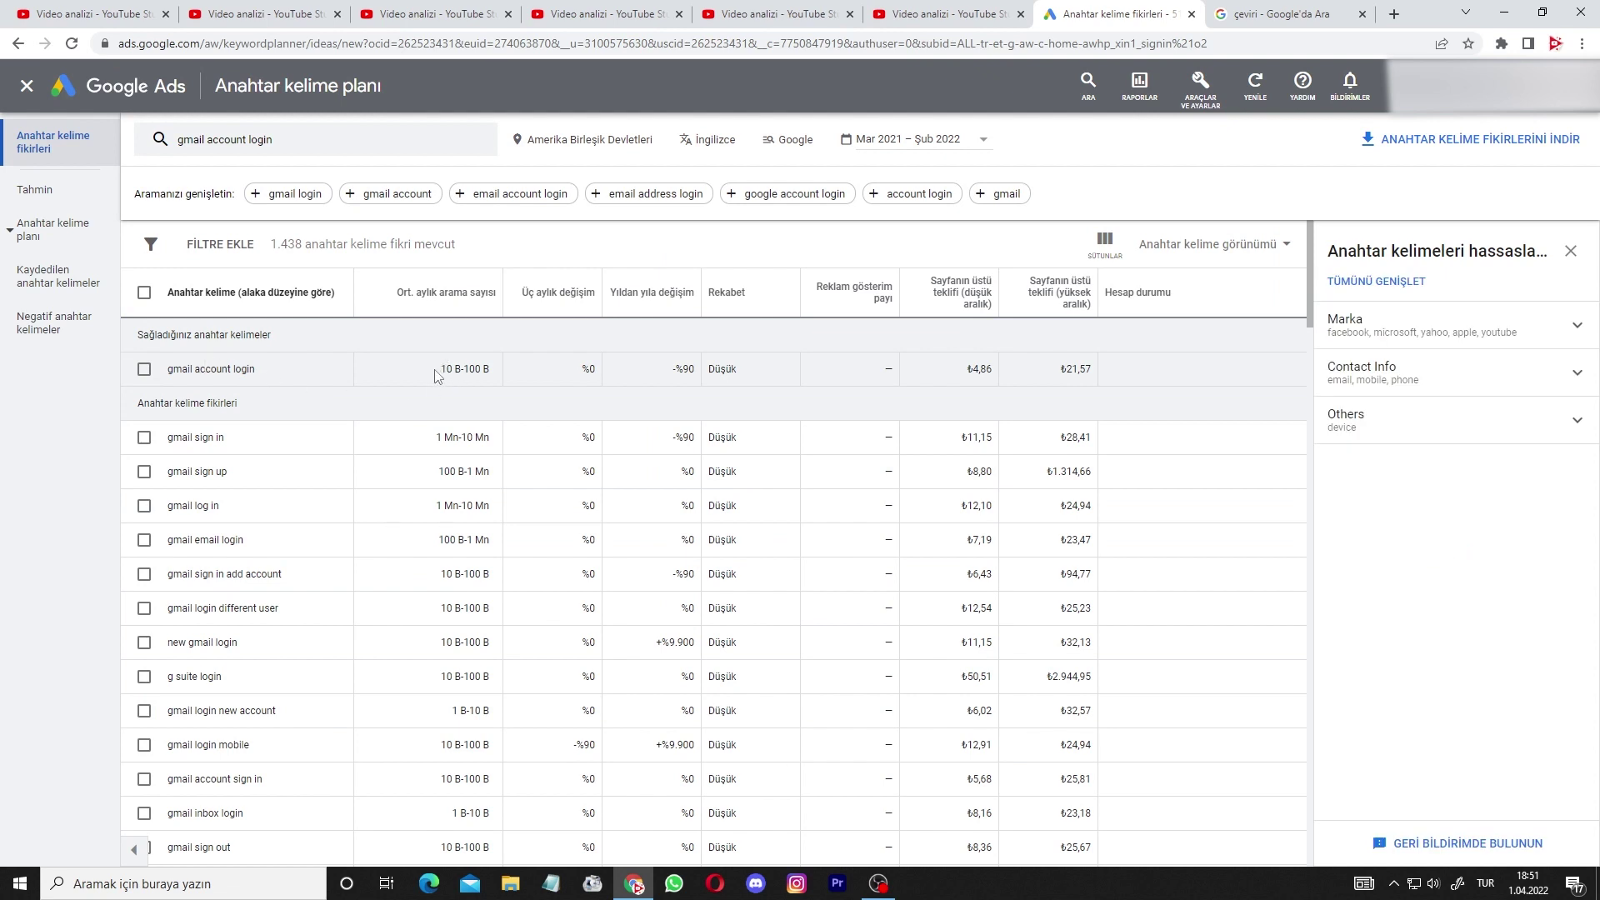
# Examine the average monthly searches and the low-range bid of "gmail account login".
pyautogui.moveTo(436, 375); pyautogui.dragTo(473, 369)
pyautogui.click(761, 379)
pyautogui.doubleClick(980, 369)
pyautogui.click(969, 367)
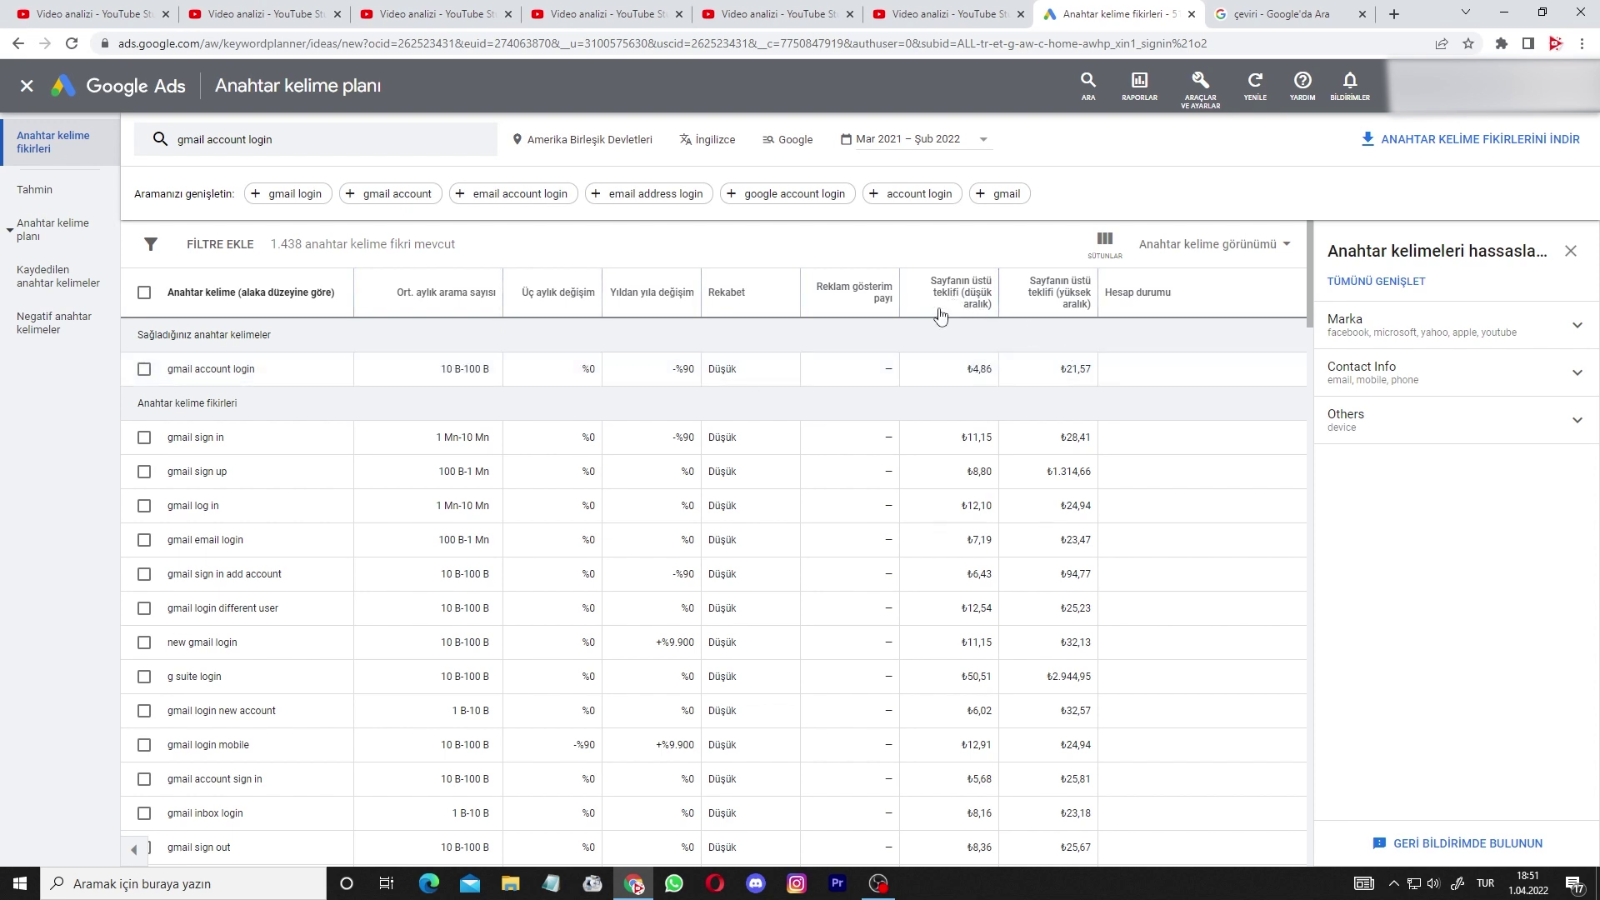
# Sort the Gmail keyword ideas by low-range top-of-page bid, highest first, and examine the bids of the top ideas.
pyautogui.click(940, 316)
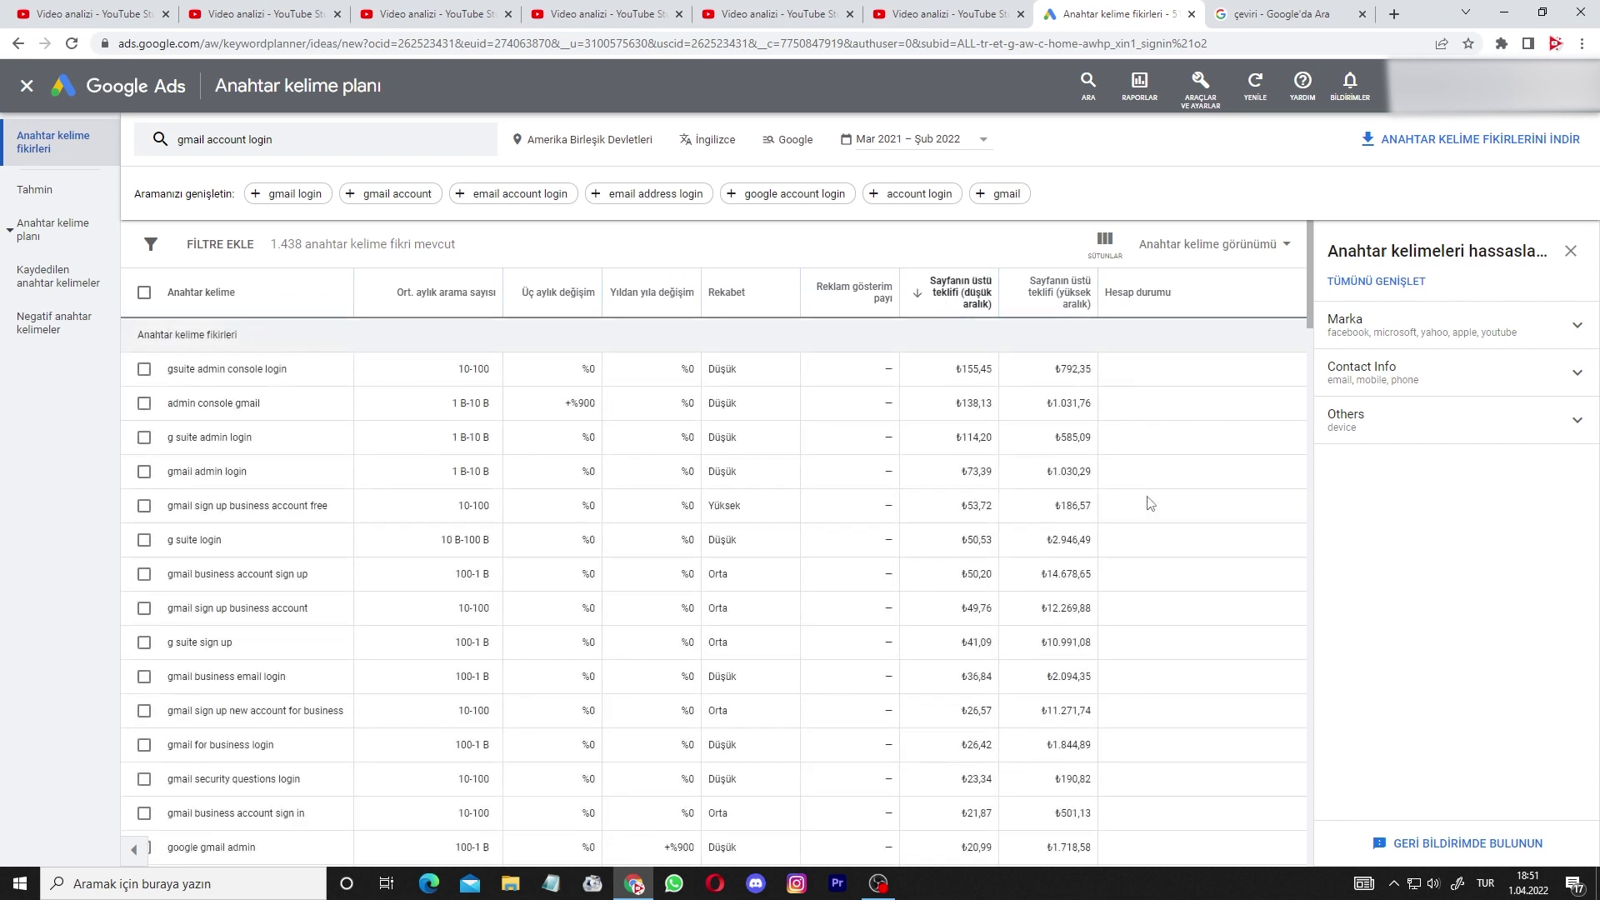
pyautogui.doubleClick(971, 370)
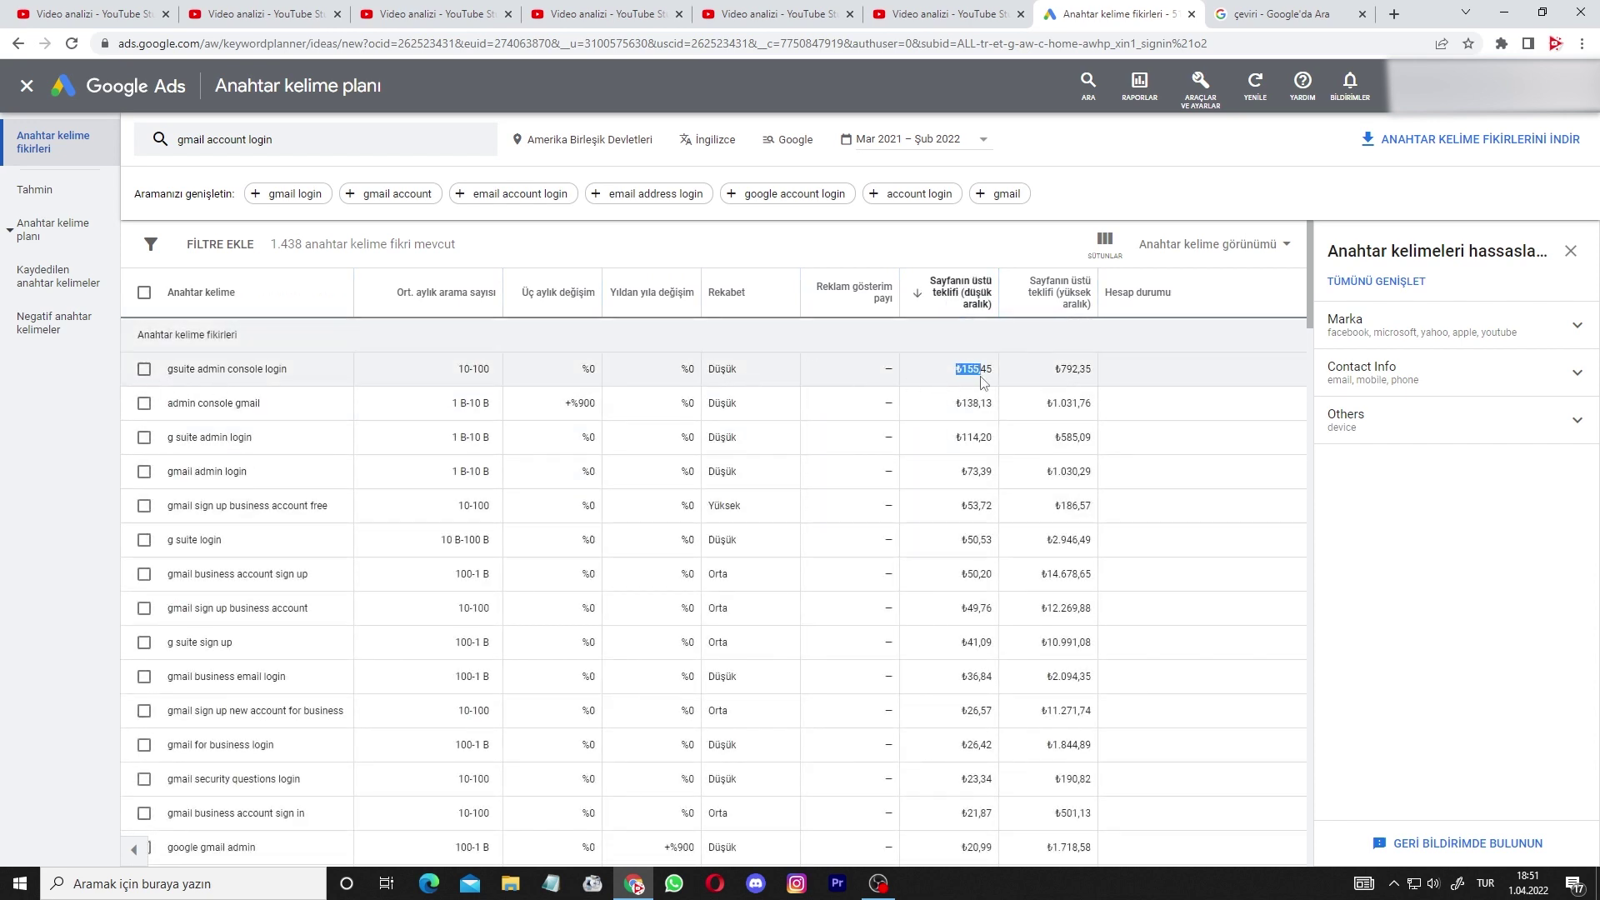
pyautogui.click(994, 384)
pyautogui.moveTo(954, 406); pyautogui.dragTo(1103, 388)
# Sort the Gmail keyword ideas by high-range top-of-page bid, highest first.
pyautogui.click(1049, 300)
pyautogui.click(1075, 427)
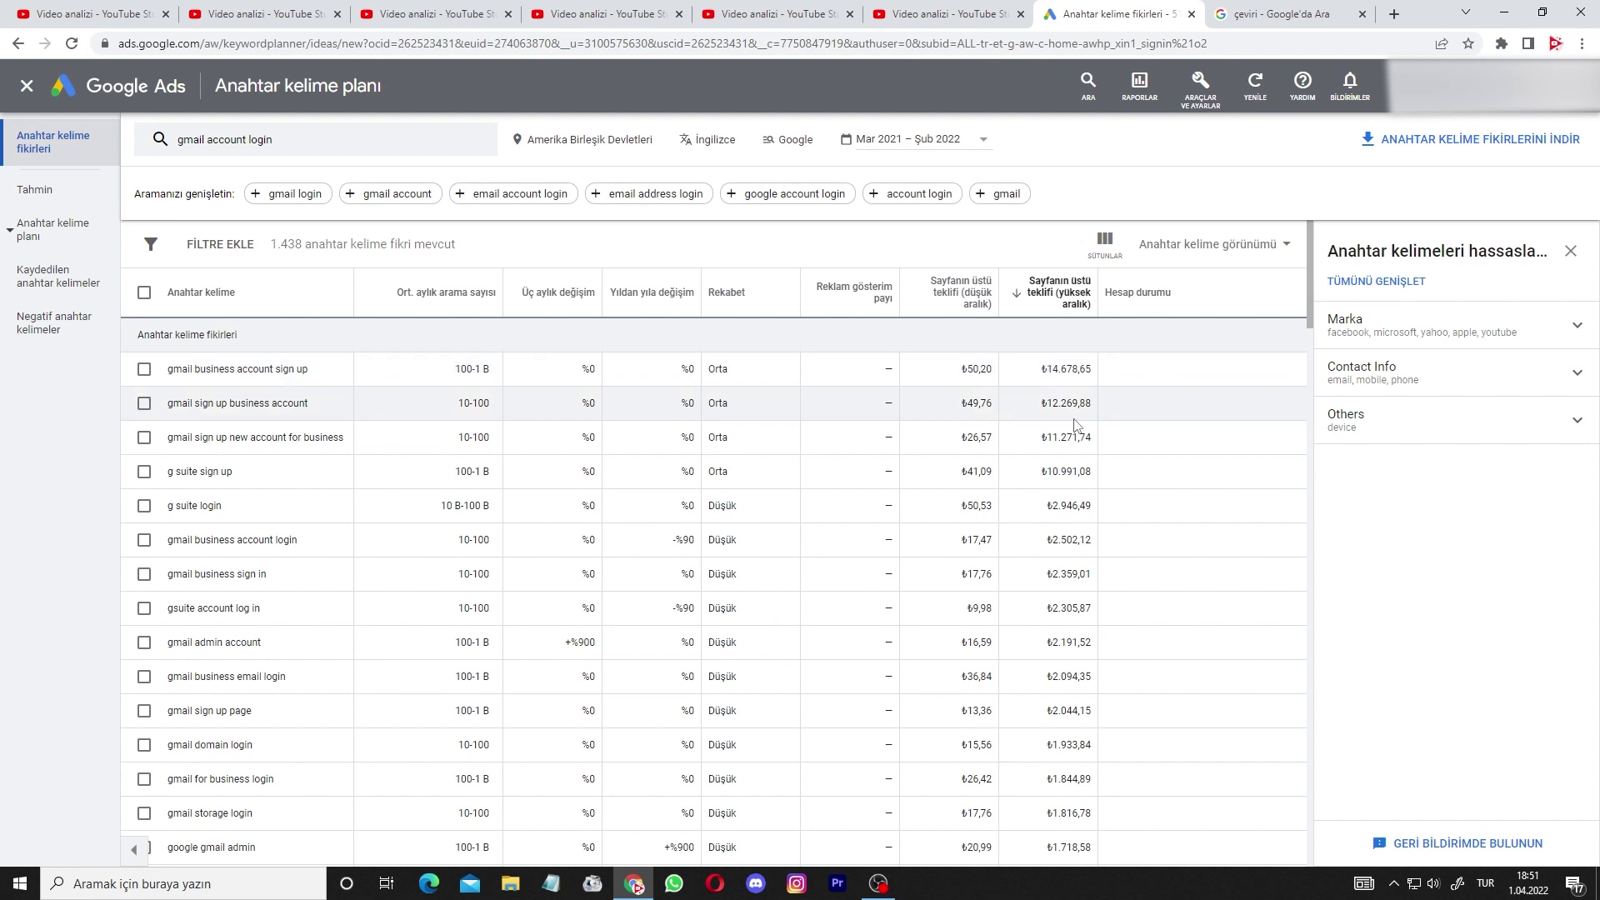
# Copy the keyword idea "gmail business account sign up" into the translator in place of the previous text, and return to the keyword ideas.
pyautogui.moveTo(339, 367); pyautogui.dragTo(168, 370)
pyautogui.click(1275, 15)
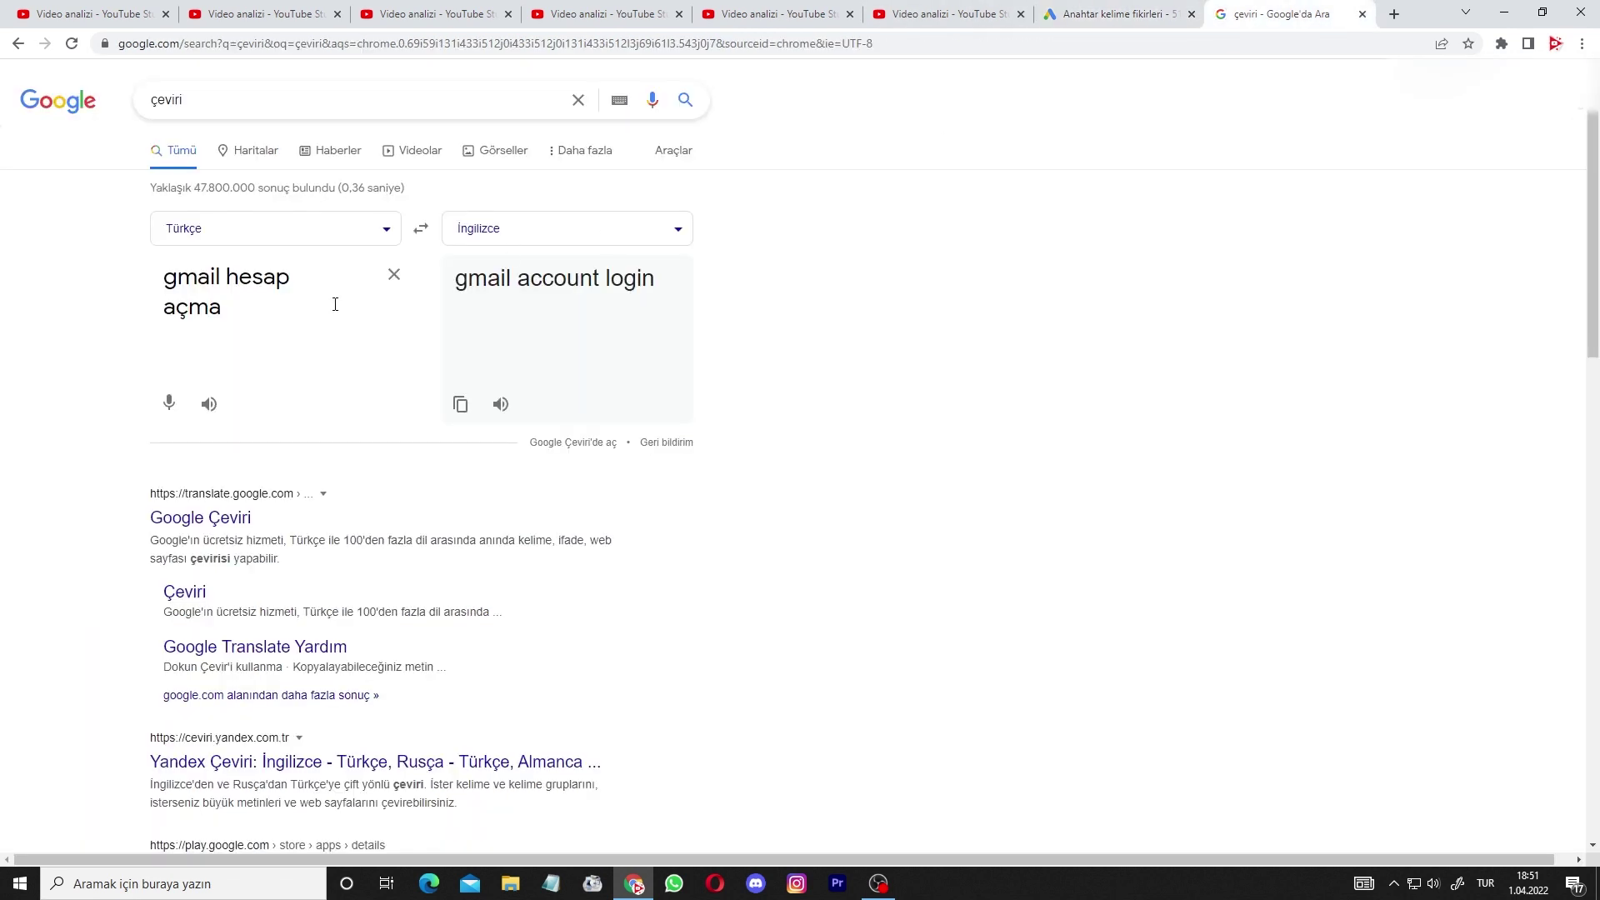
pyautogui.tripleClick(250, 302)
pyautogui.hotkey('ctrl', 'v')
pyautogui.click(1065, 8)
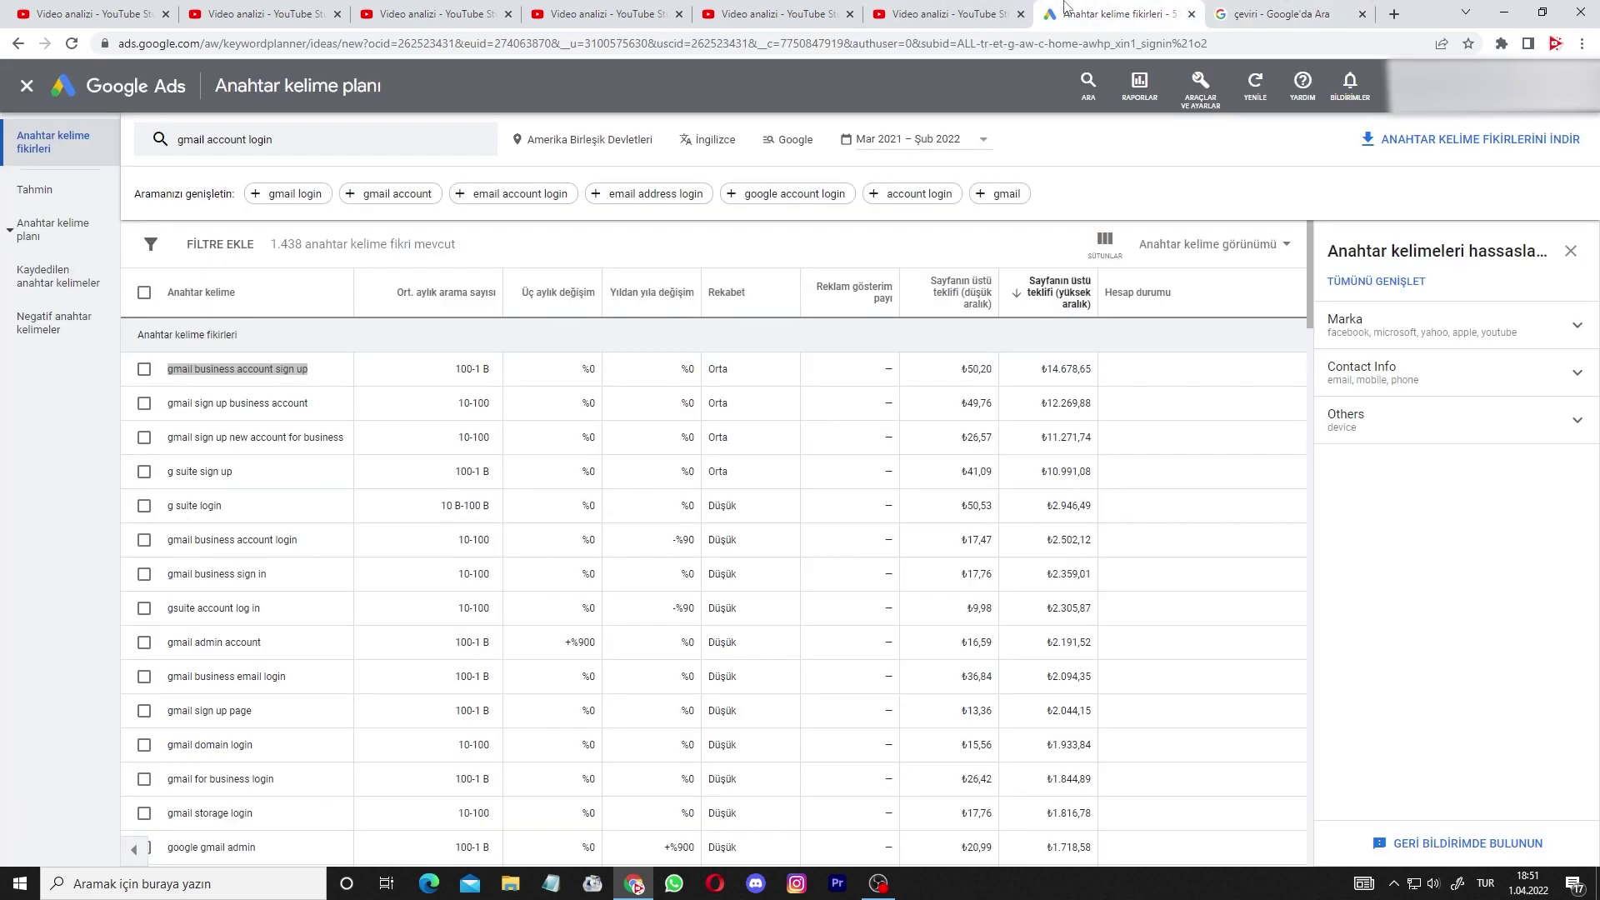
# Examine the low and high bids of "gmail business account sign up" and of the ideas listed below it.
pyautogui.moveTo(958, 369); pyautogui.dragTo(1094, 369)
pyautogui.click(1084, 437)
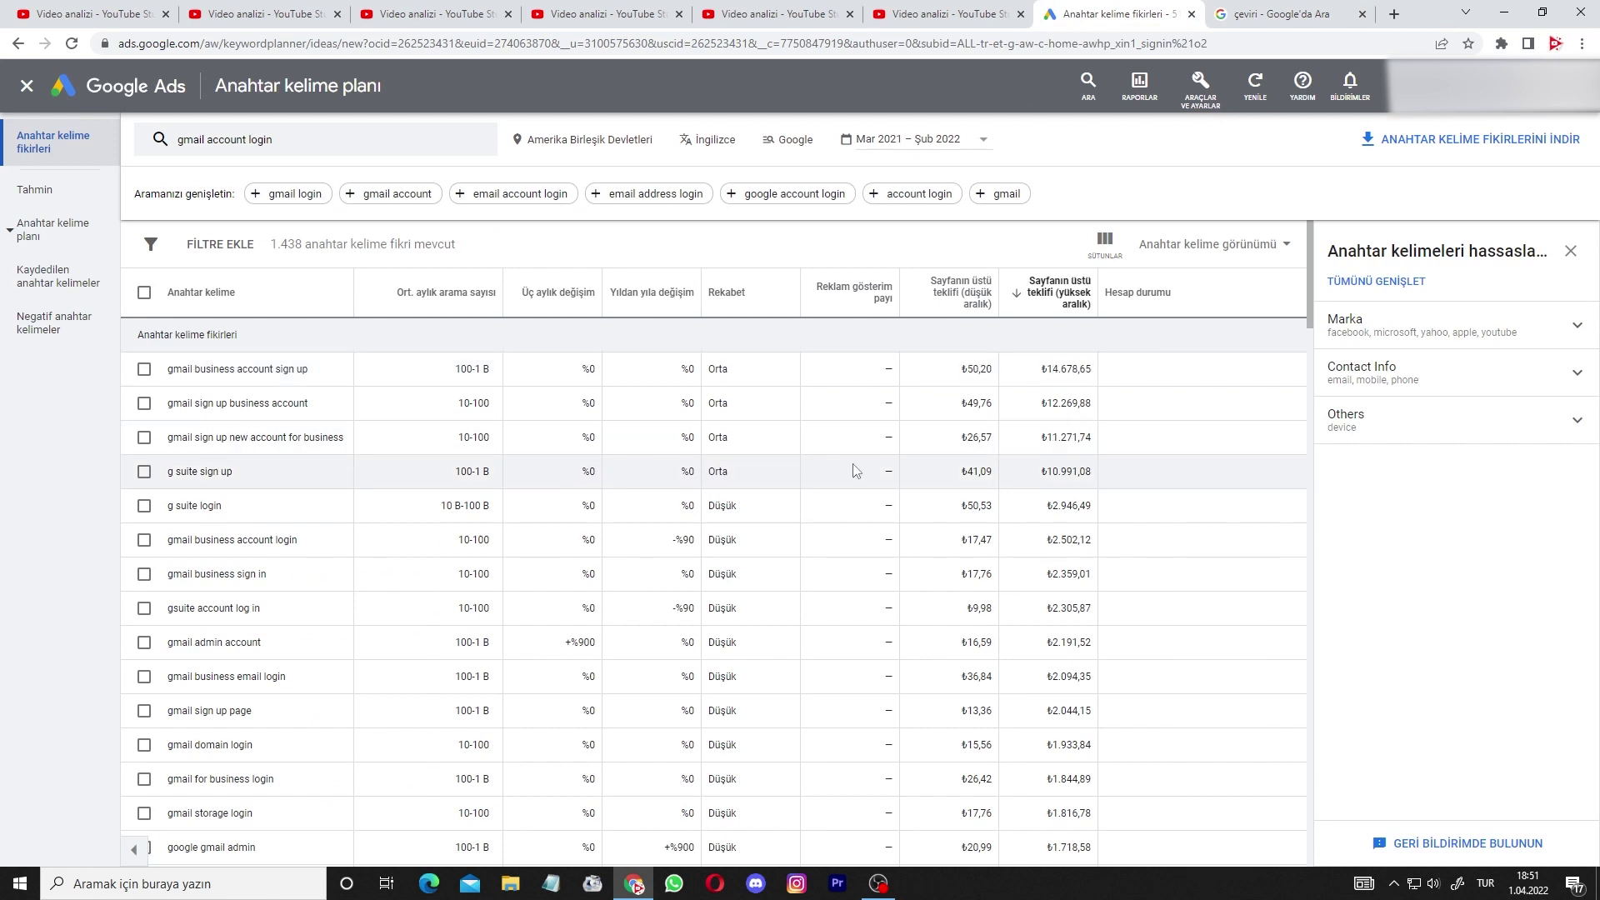
pyautogui.moveTo(967, 369); pyautogui.dragTo(1069, 671)
pyautogui.click(1070, 672)
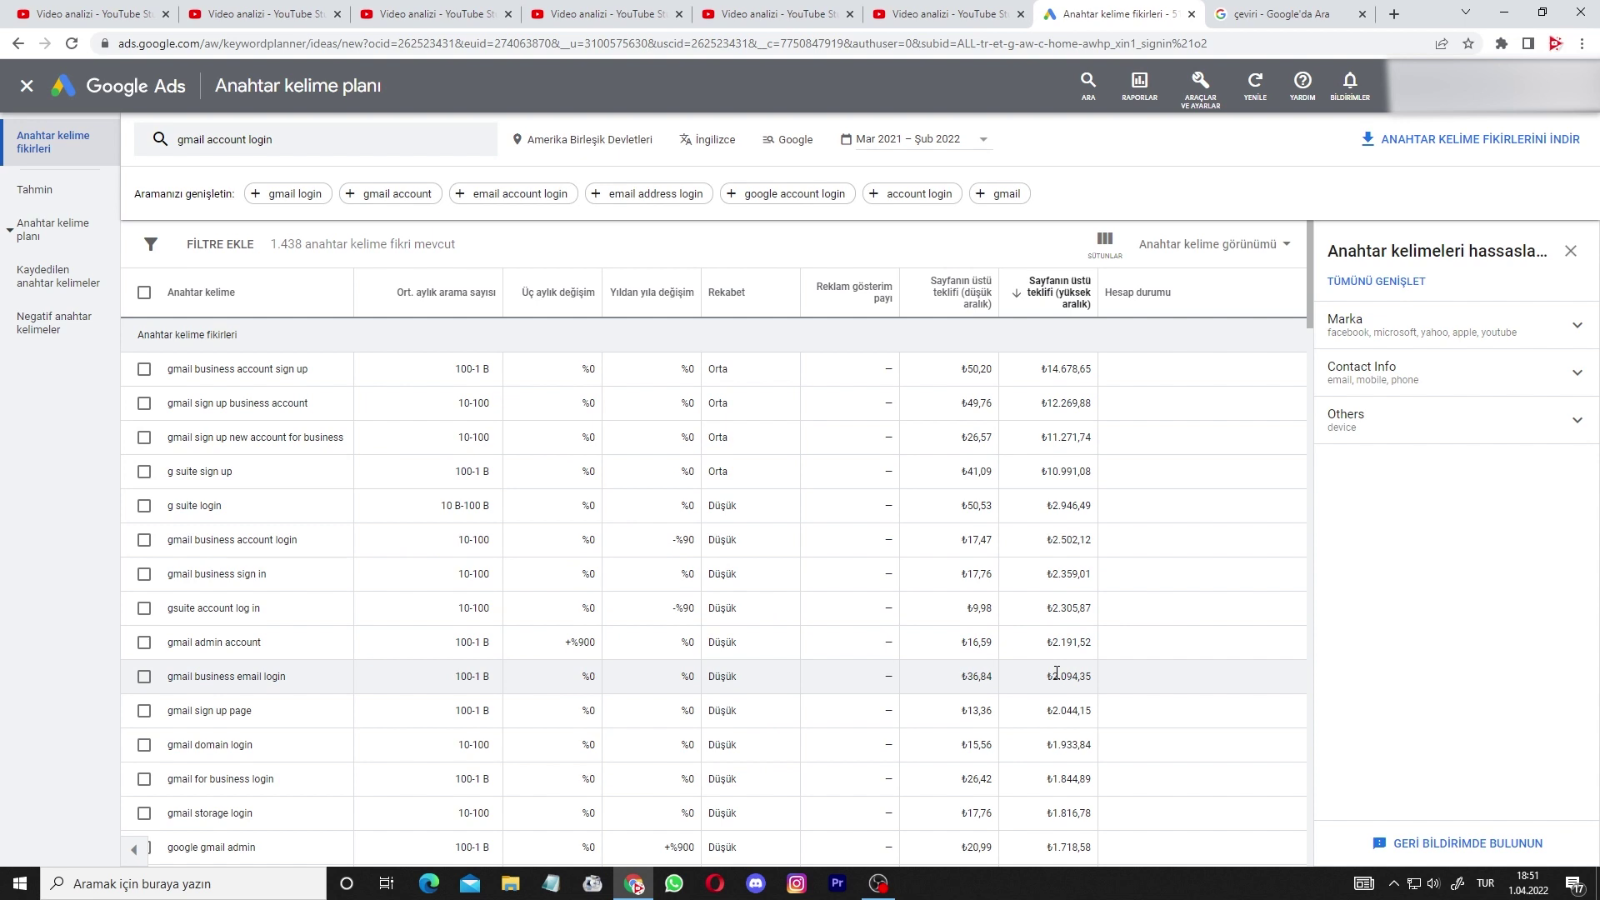